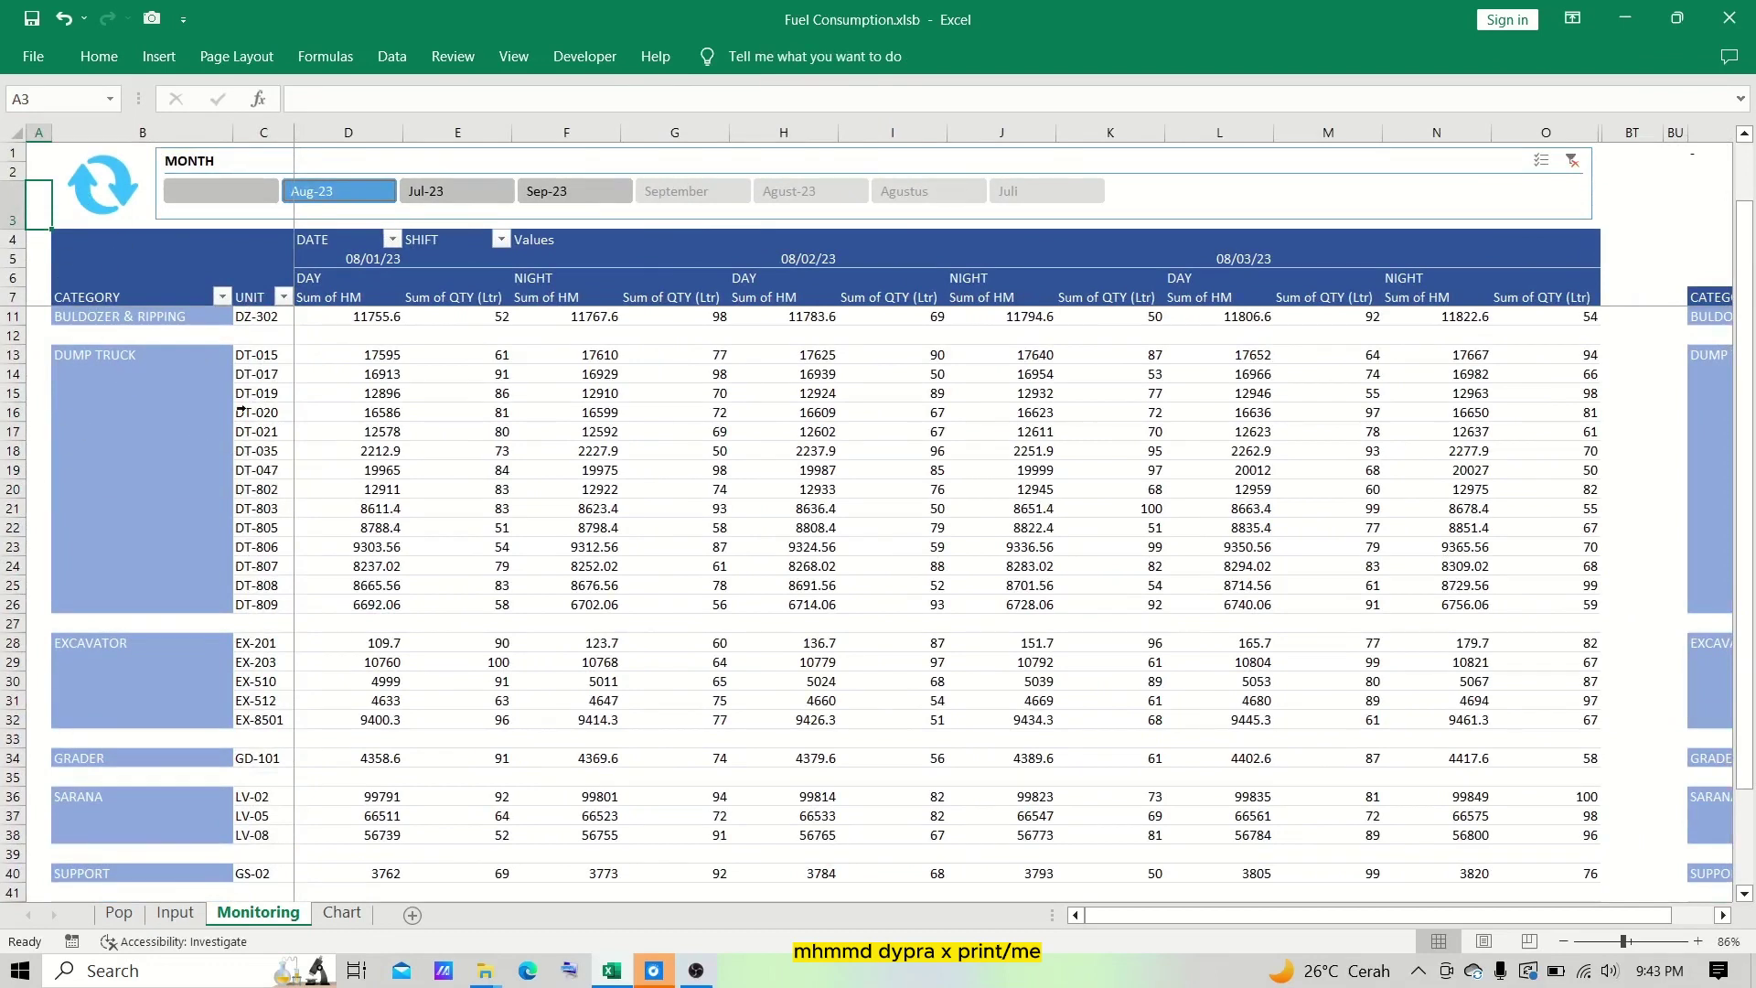
Examine the unit list and the daily HM and QTY (Ltr) columns by date and shift in the Monitoring pivot table.
drag(240, 298, 265, 508)
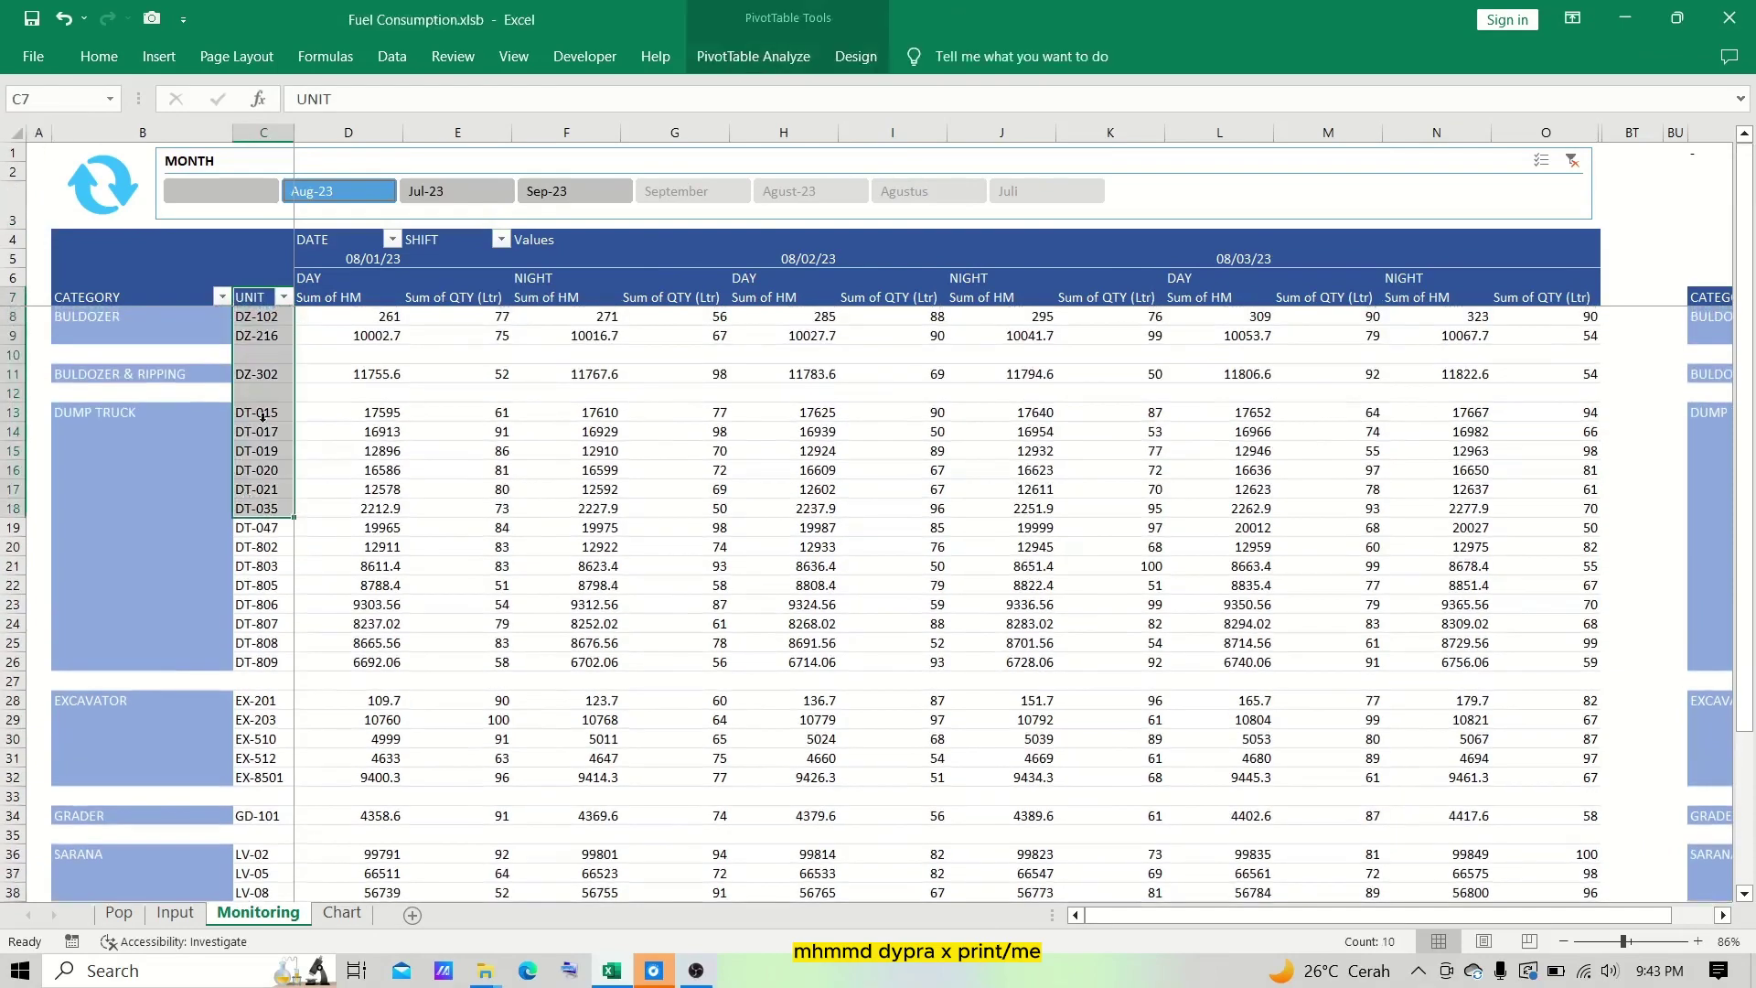
click(263, 132)
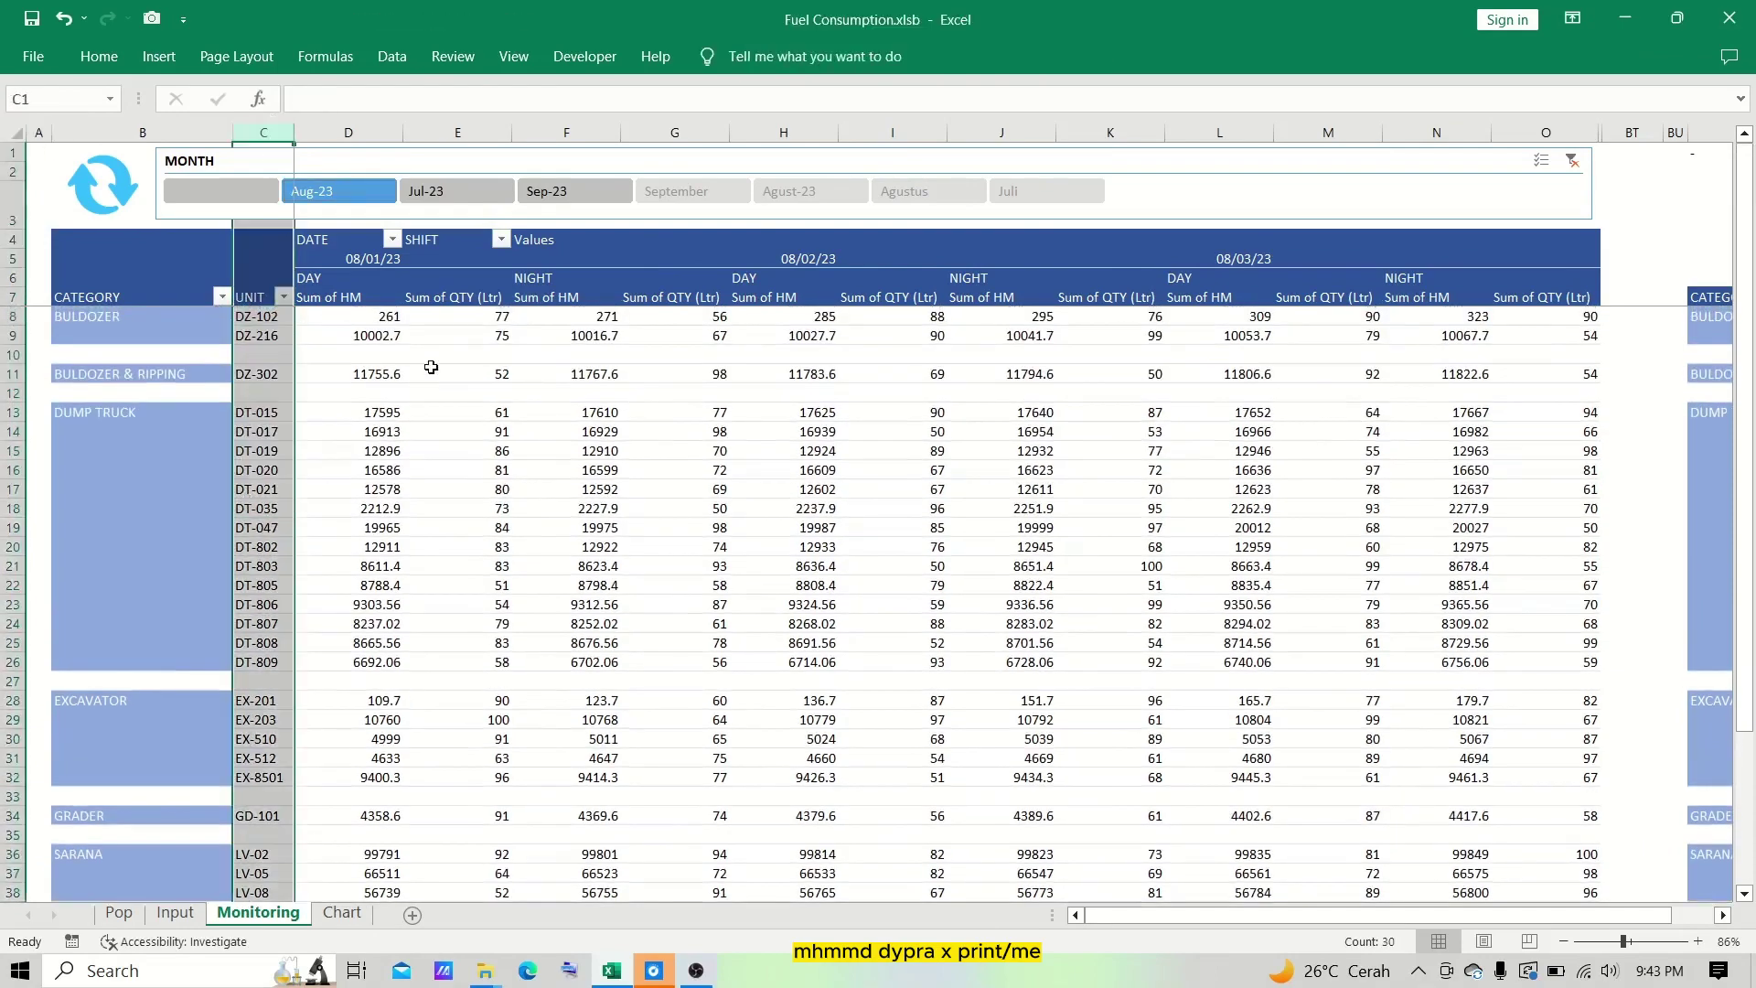
scroll(431, 367, up, 1)
scroll(431, 366, up, 3)
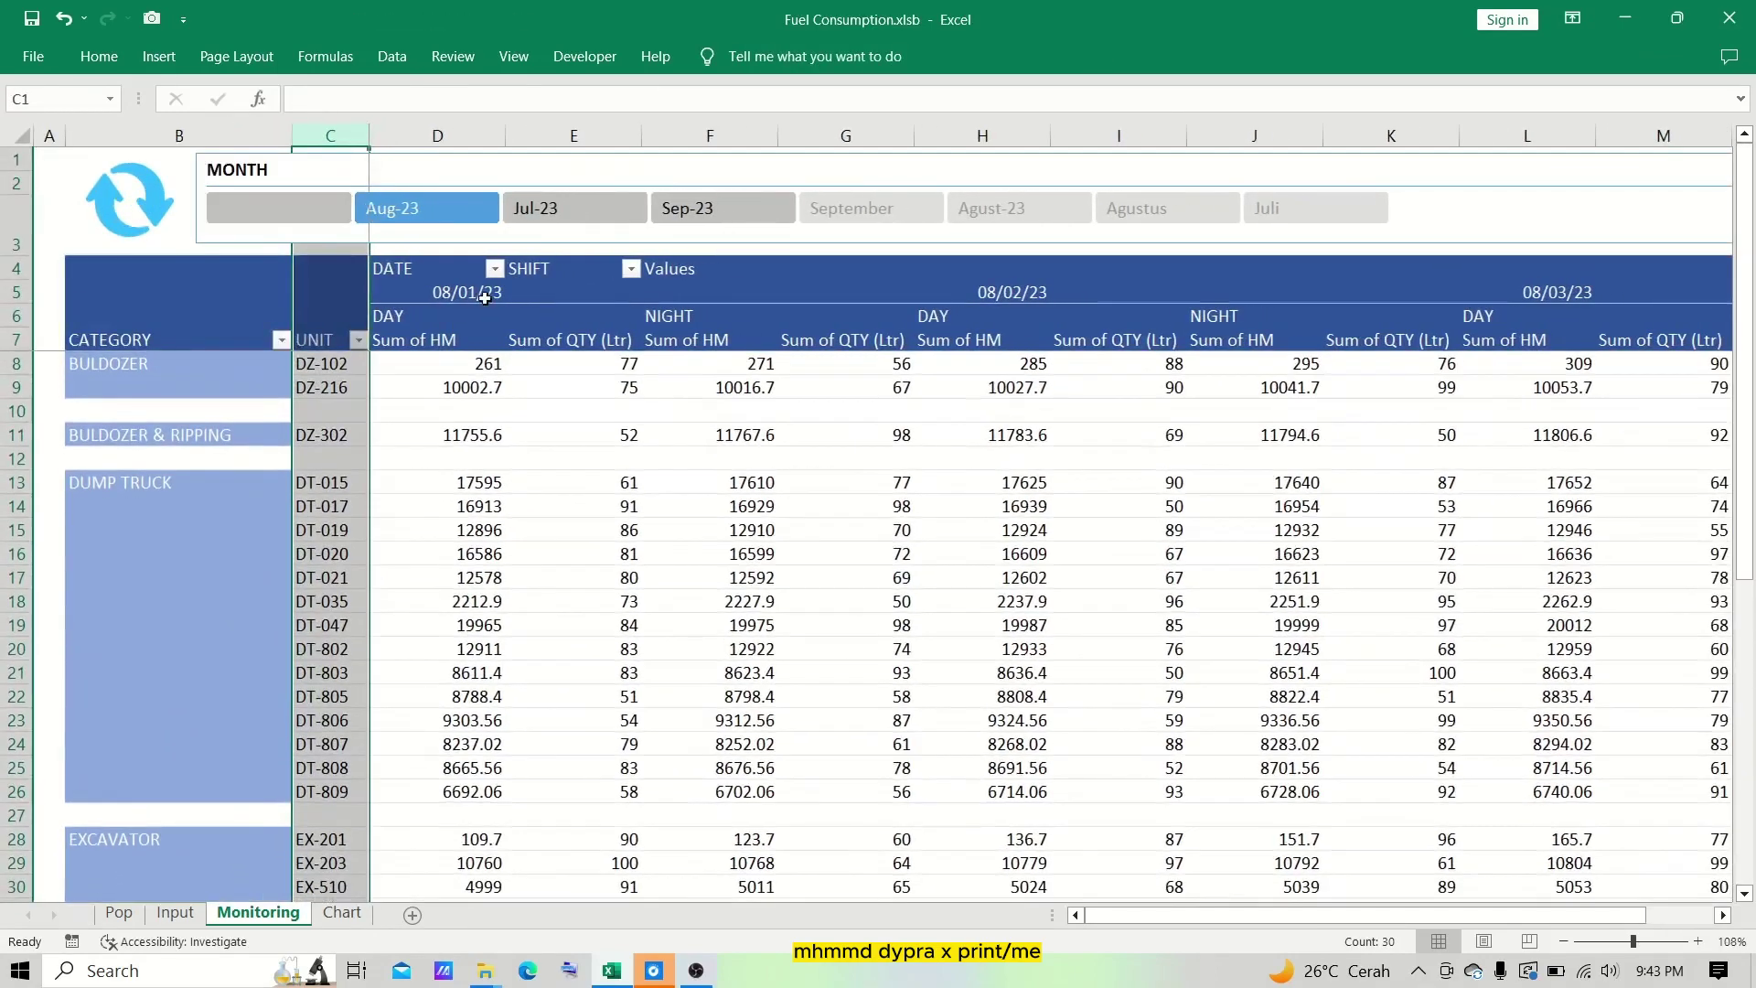
click(475, 293)
mouse_move(766, 483)
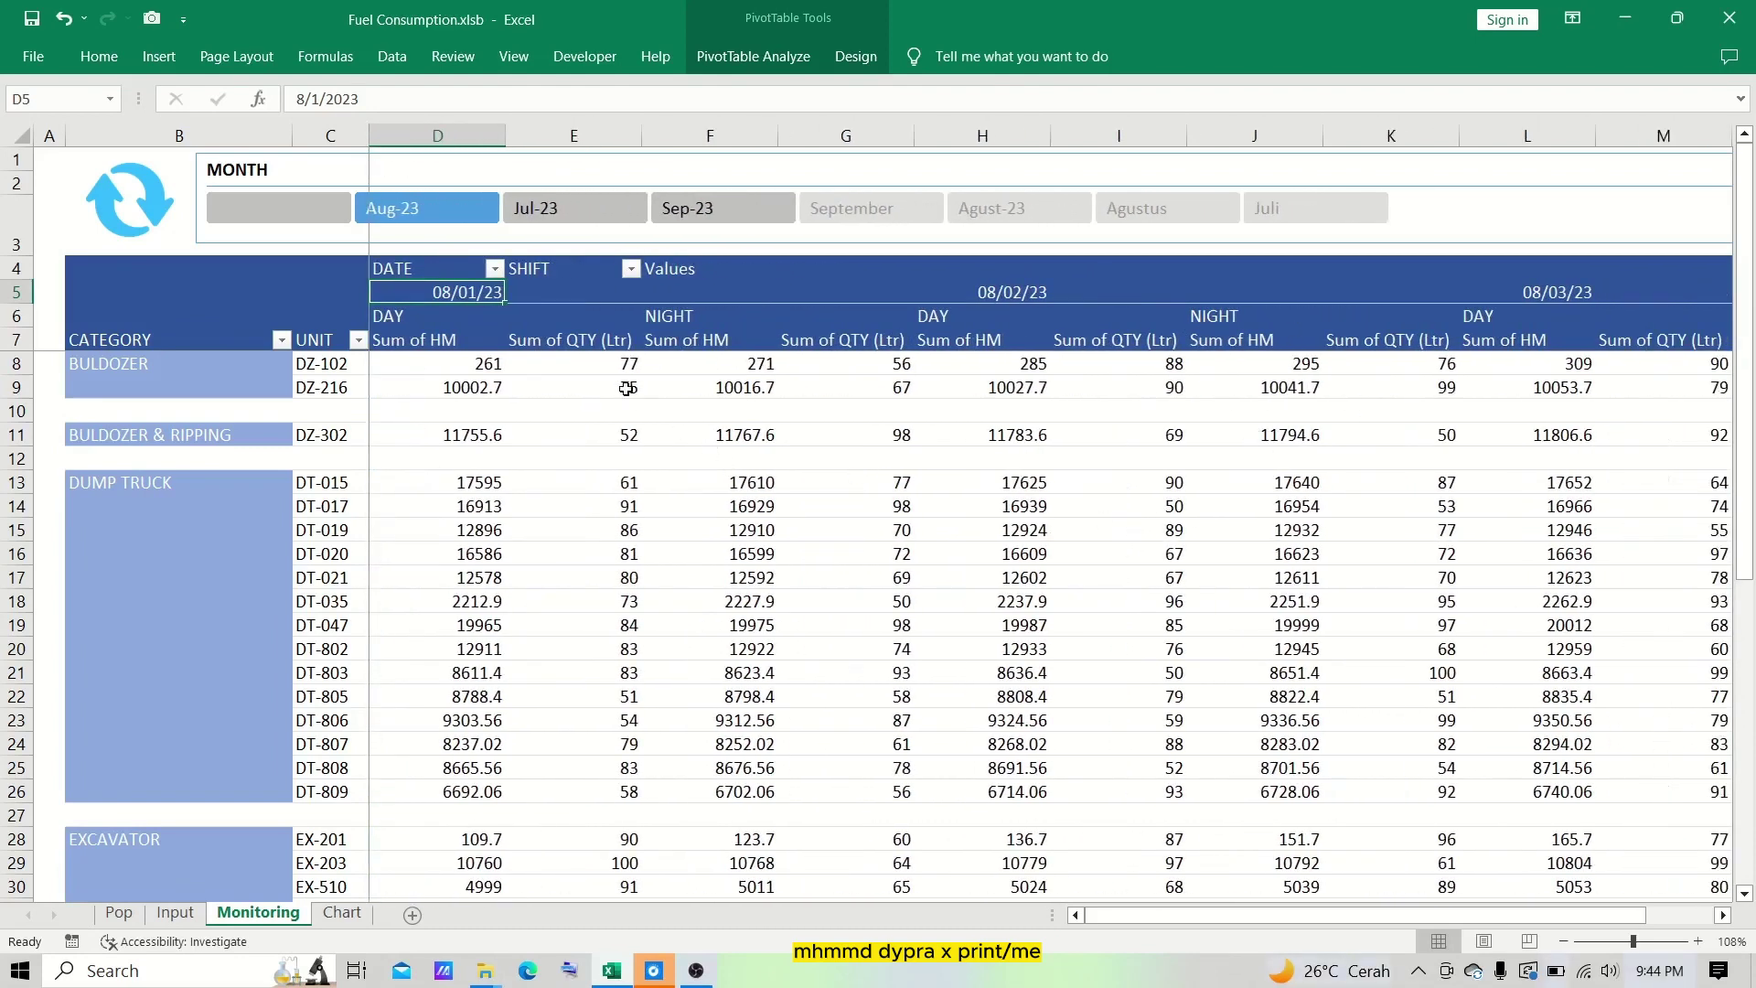
mouse_move(441, 370)
mouse_move(619, 384)
mouse_move(700, 384)
scroll(1033, 402, right, 3)
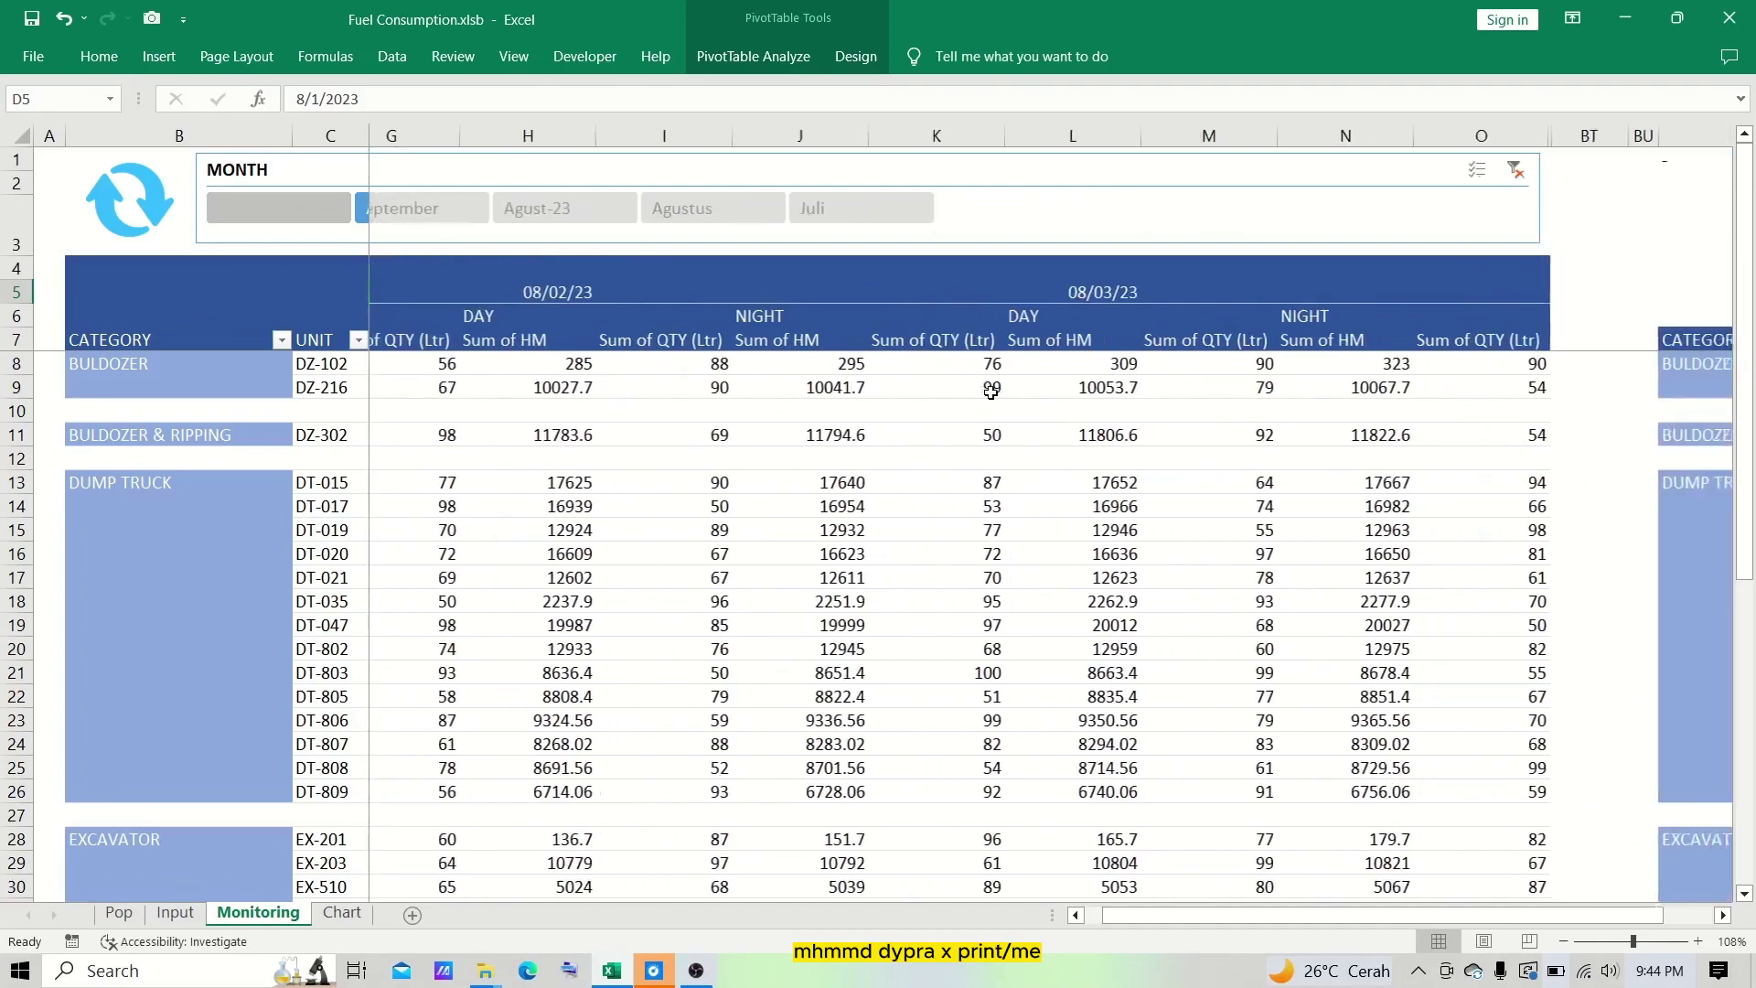
Examine the WH, QTY (Ltr) and FUEL / HOURS columns of the per-unit summary pivot table on the Monitoring sheet.
scroll(990, 391, right, 5)
ctrl+scroll(991, 391, down, 2)
scroll(990, 391, down, 1)
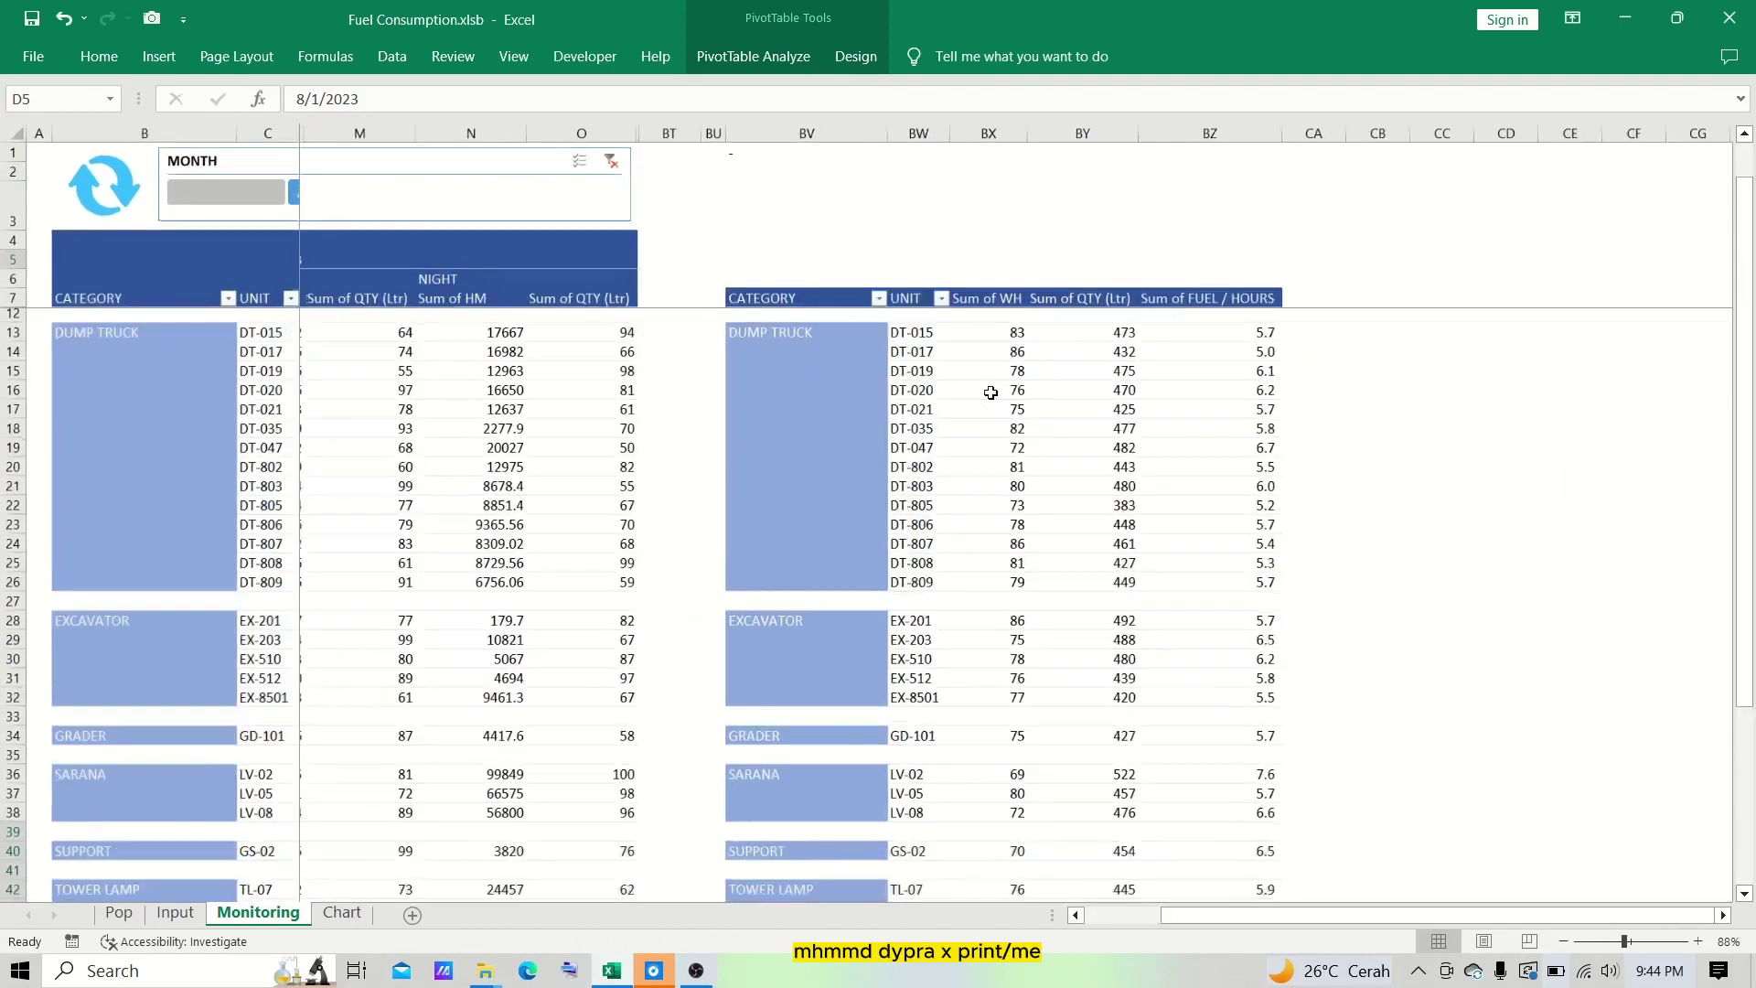
scroll(990, 391, right, 1)
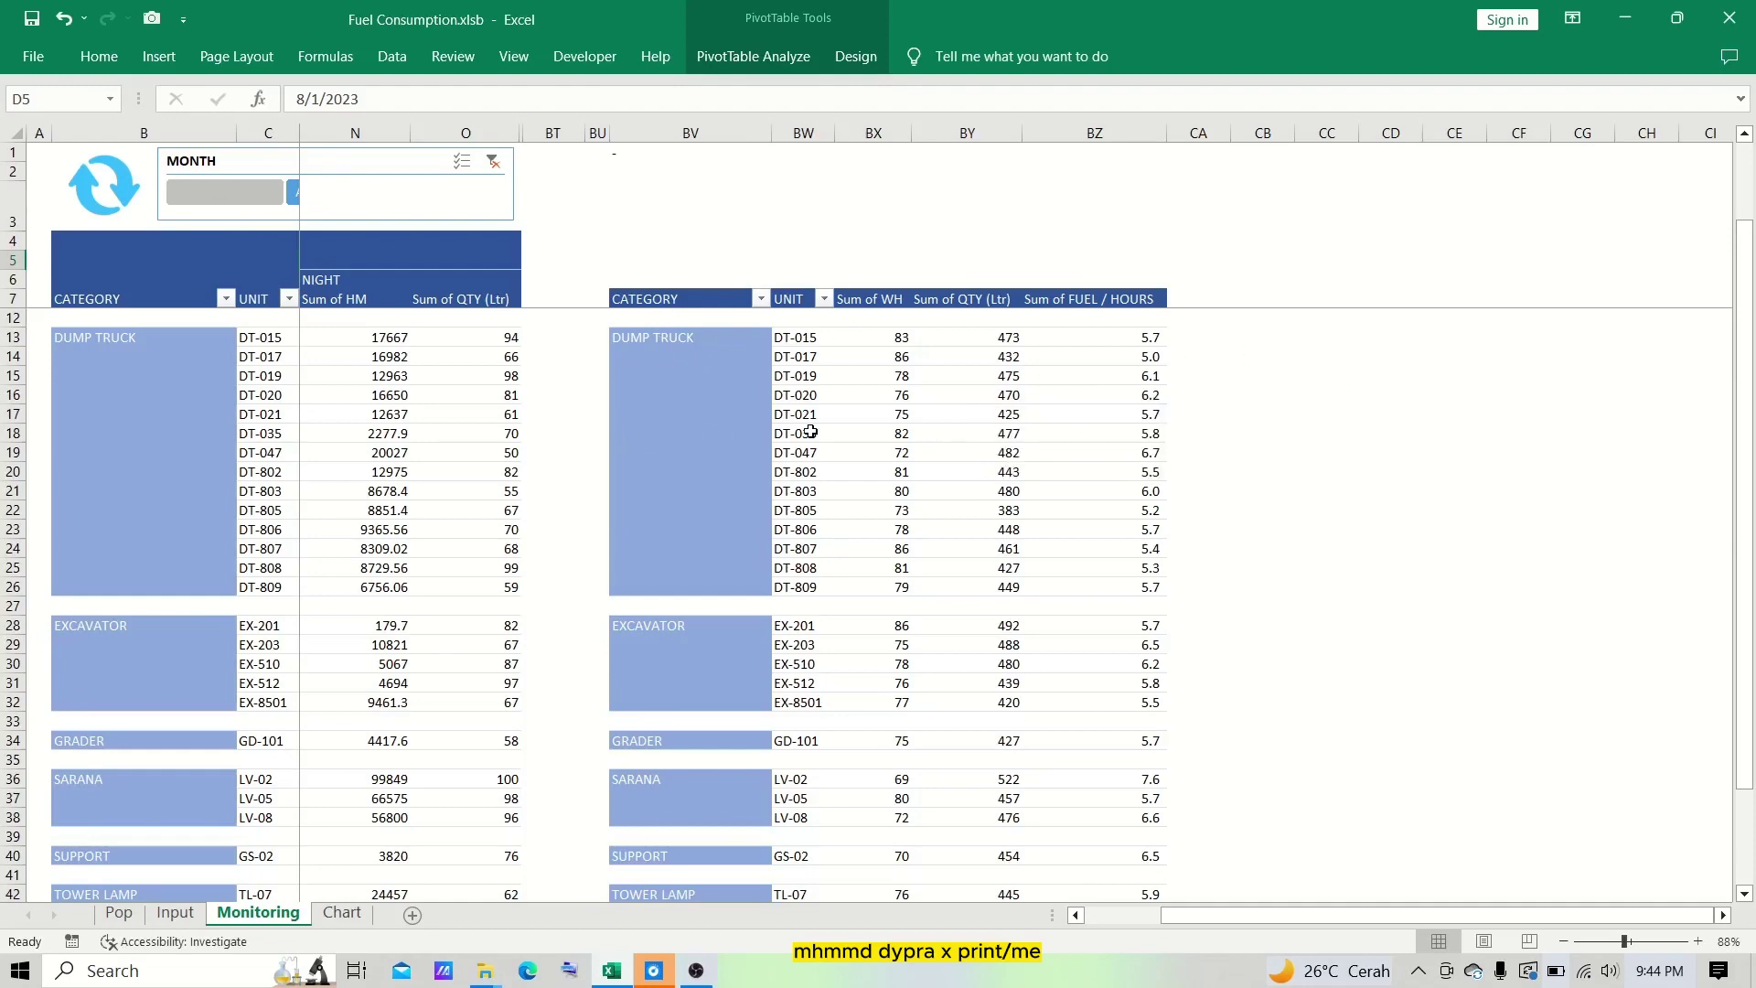
ctrl+scroll(812, 431, up, 3)
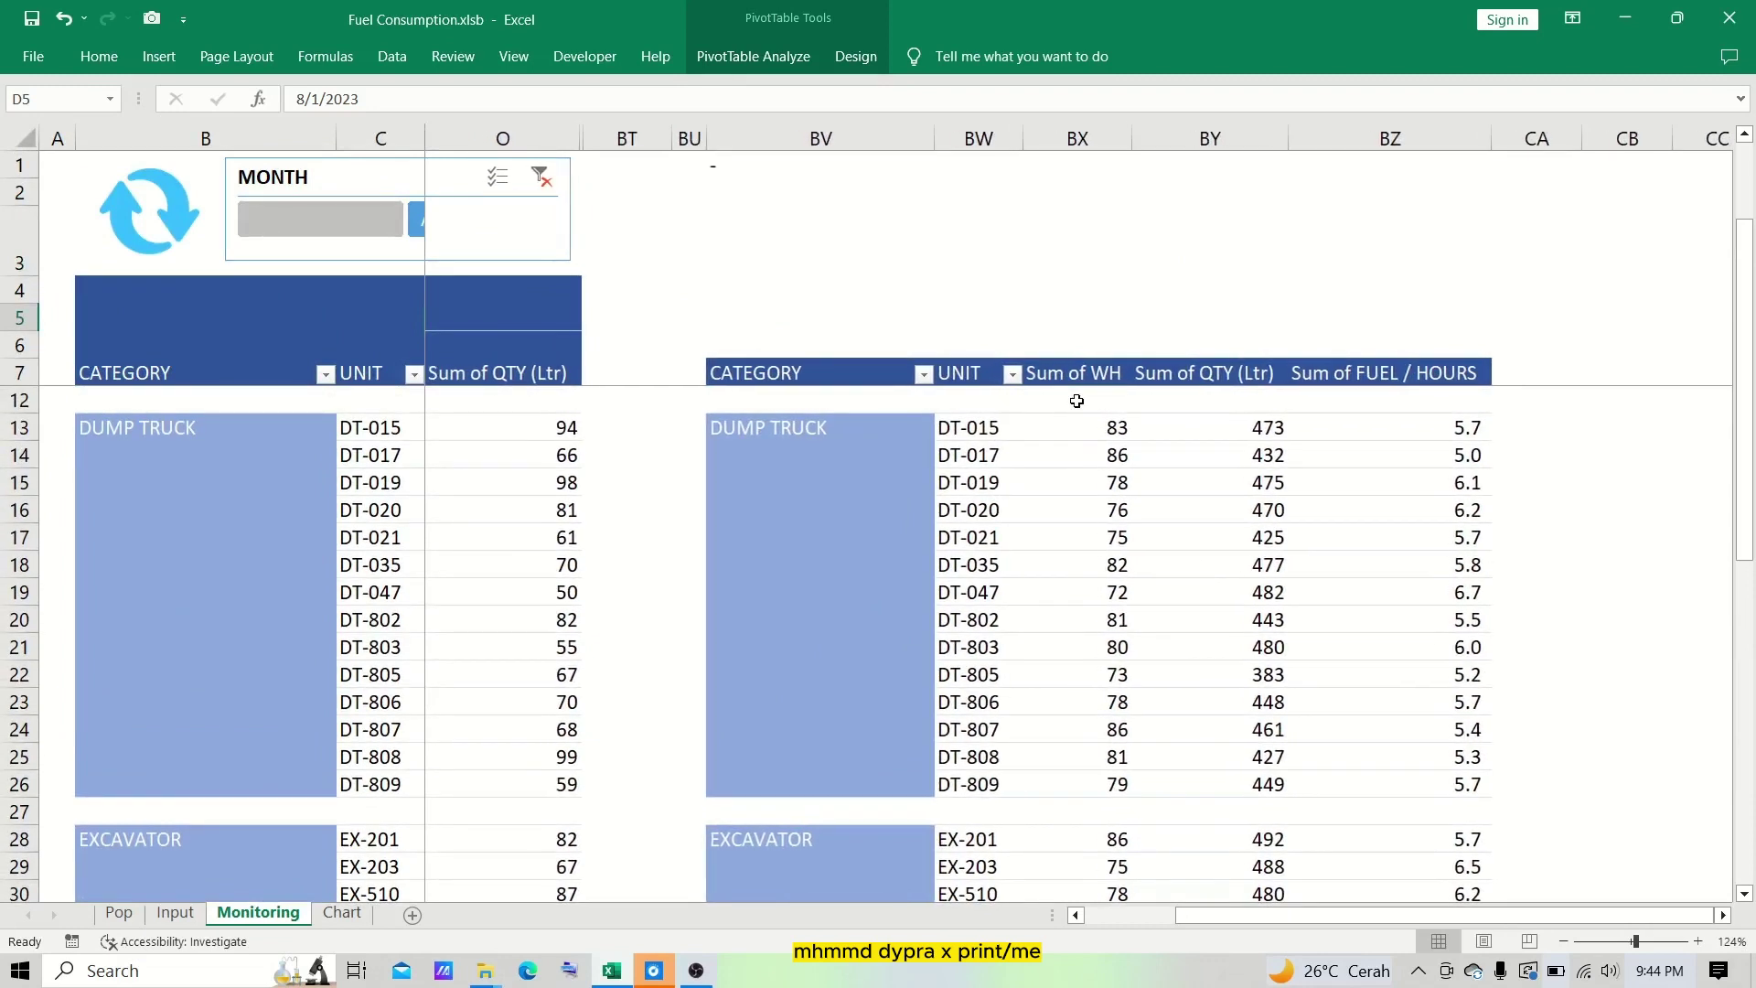
scroll(956, 494, up, 1)
scroll(955, 494, down, 1)
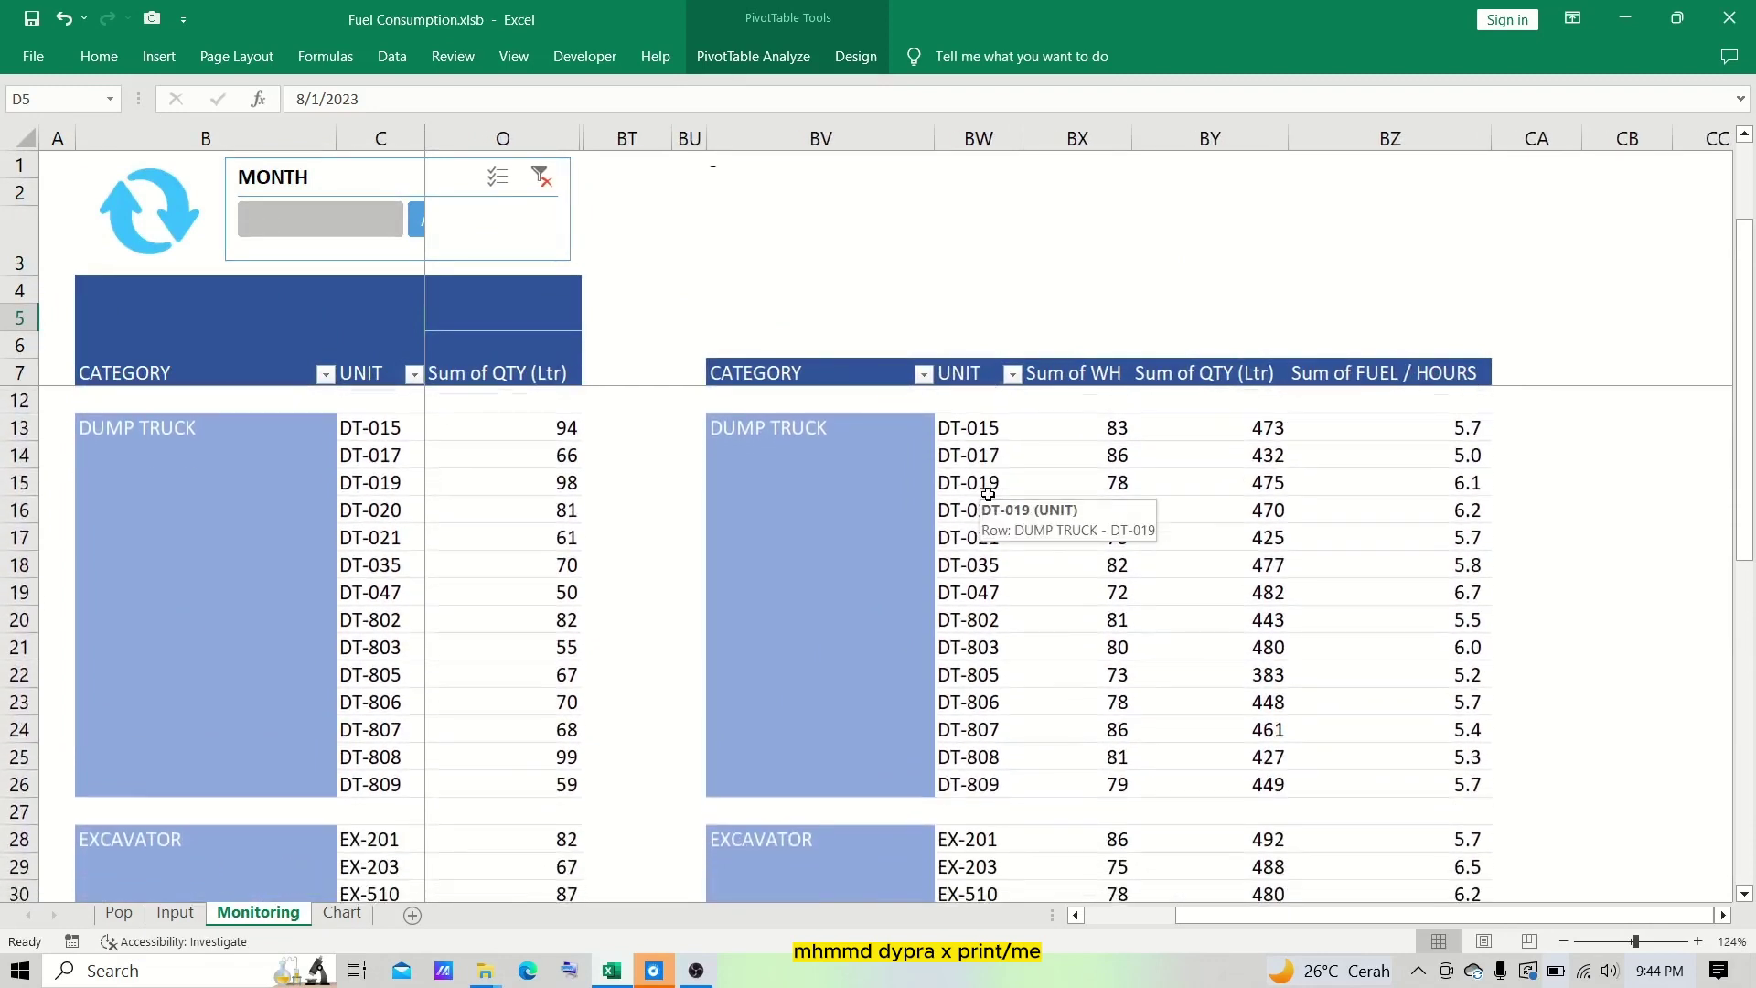
mouse_move(1118, 433)
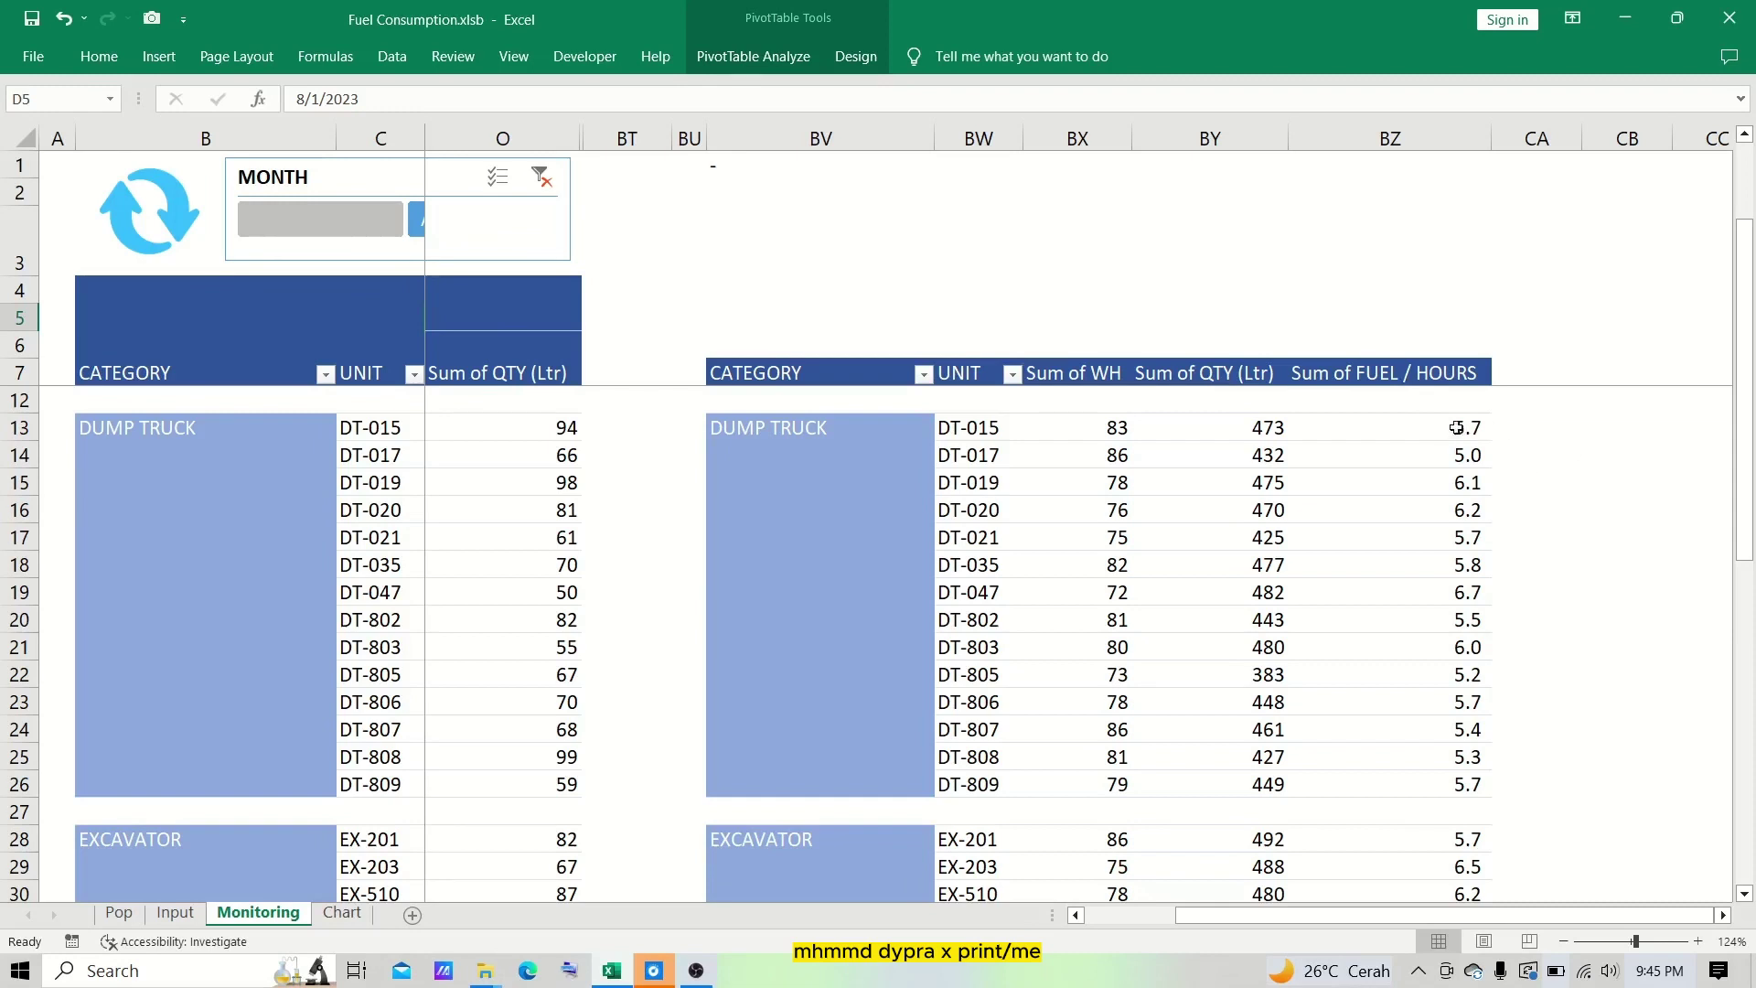
Switch the Monitoring sheet's month filter to Jul-23 and finally to Sep-23.
scroll(1034, 435, left, 2)
scroll(1034, 434, left, 3)
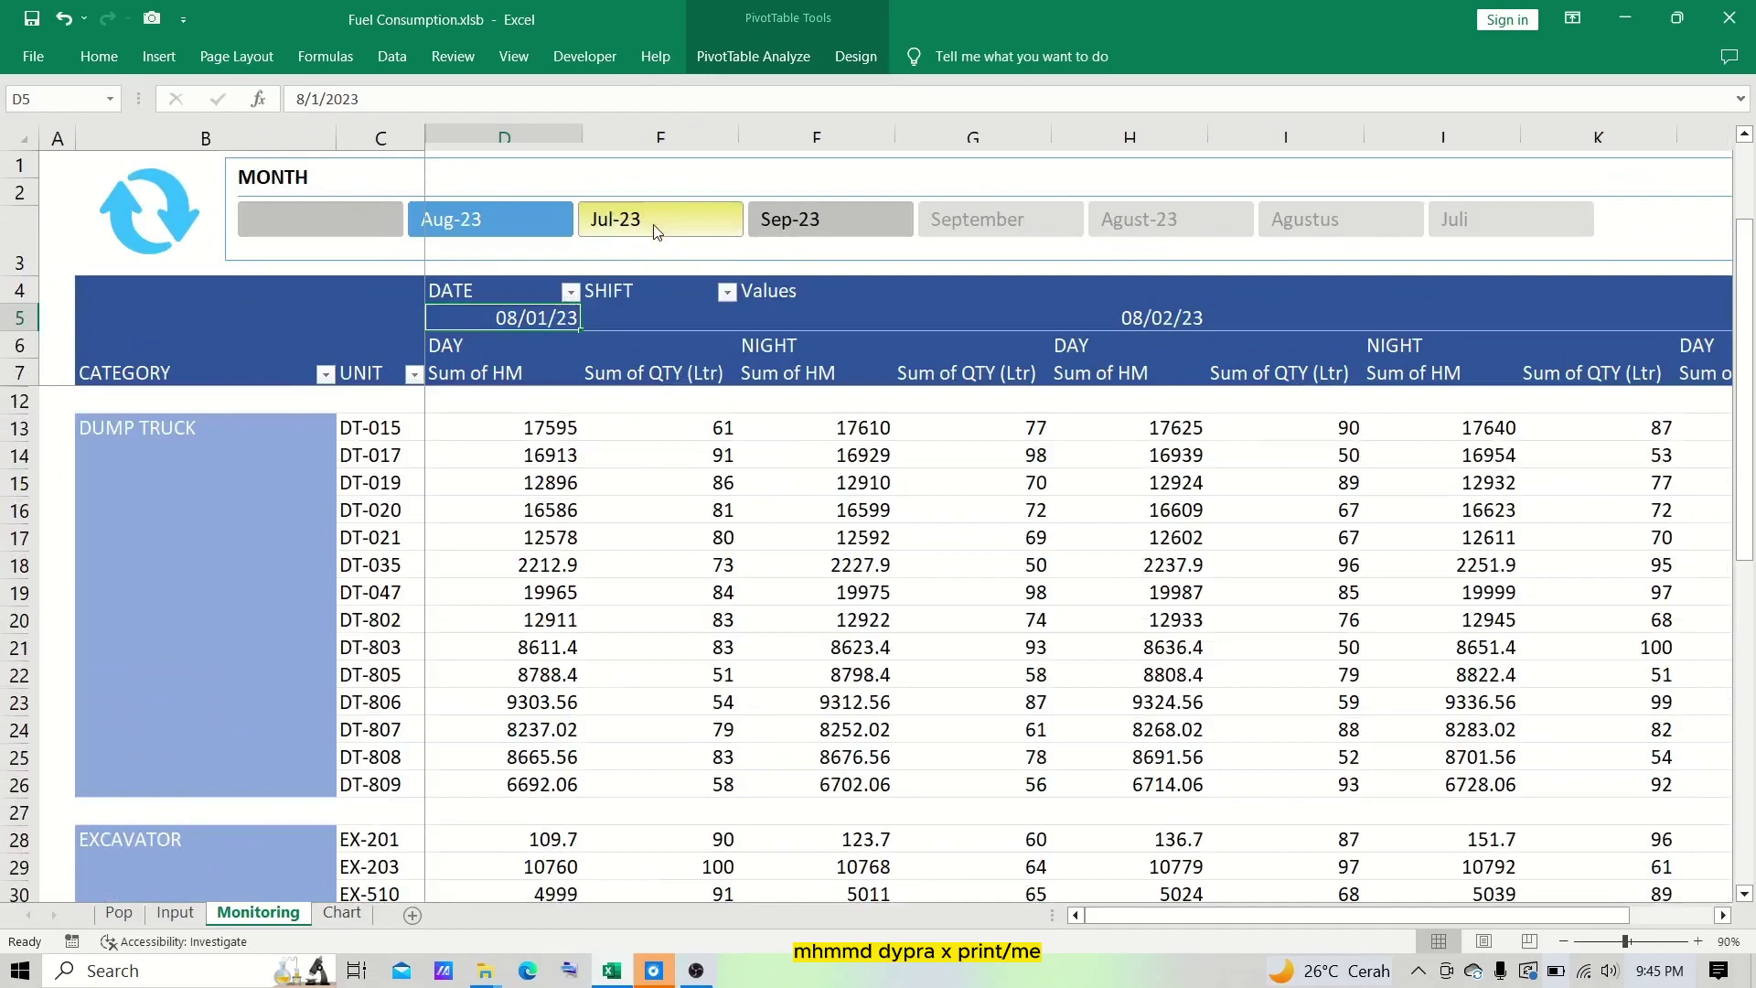
click(654, 230)
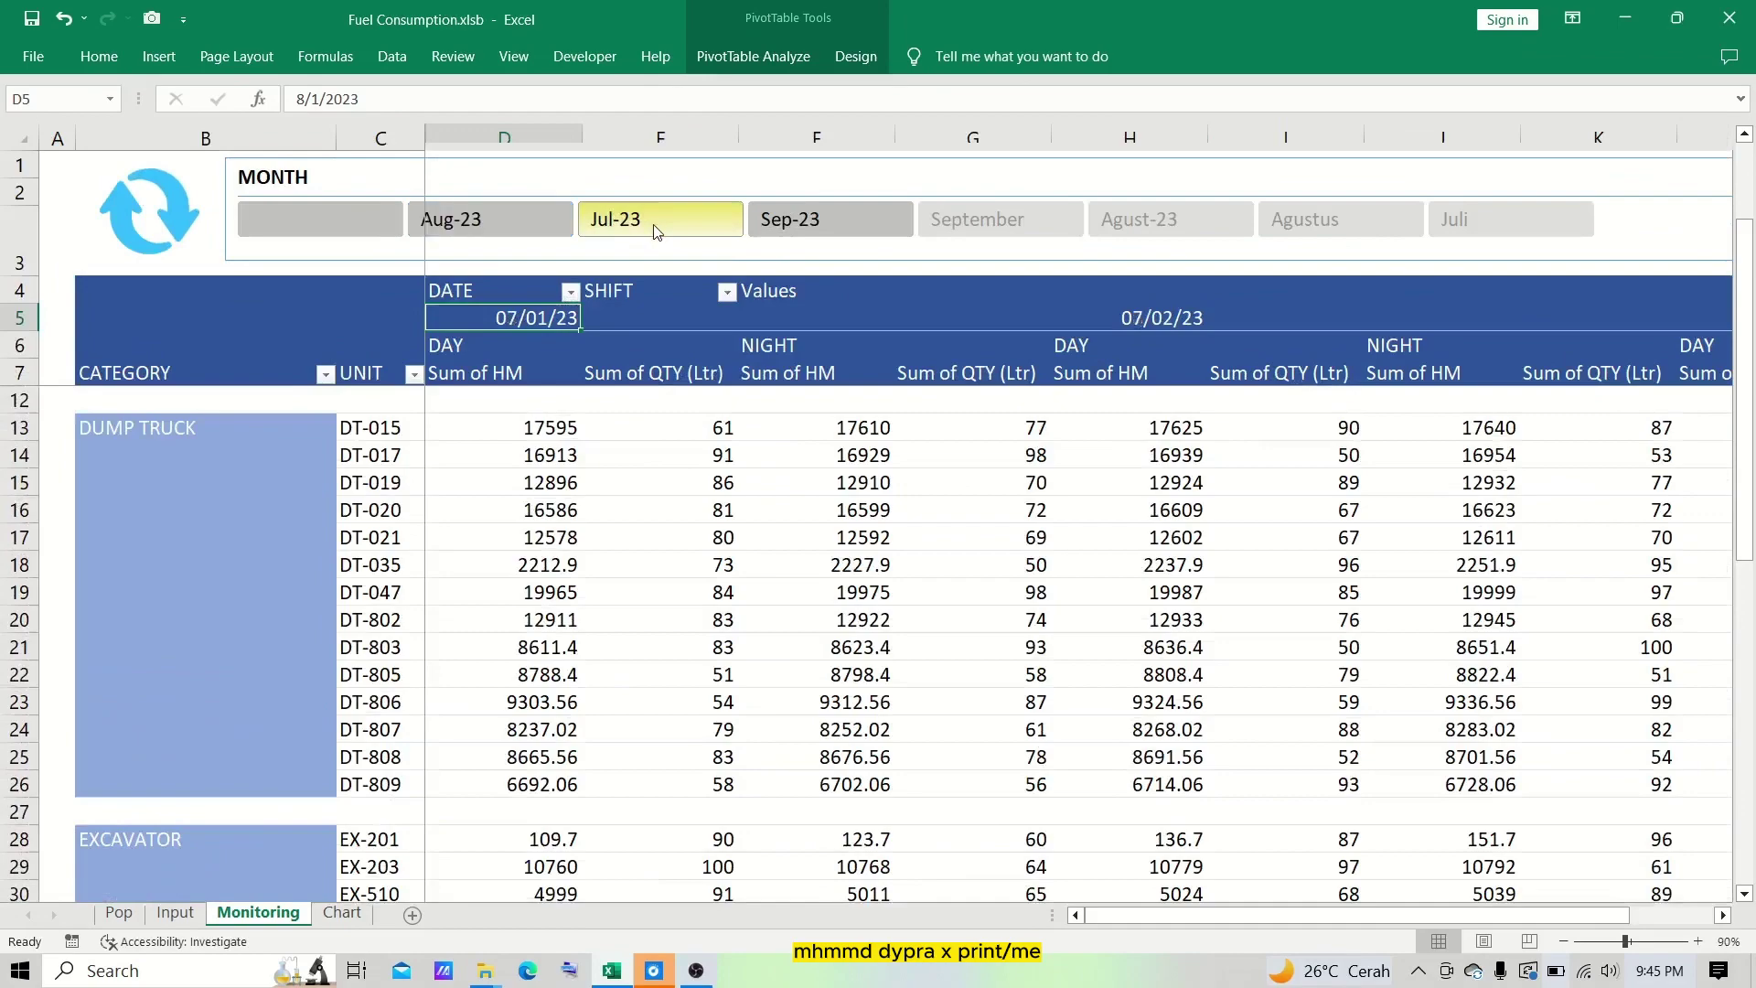
click(774, 224)
scroll(510, 467, down, 2)
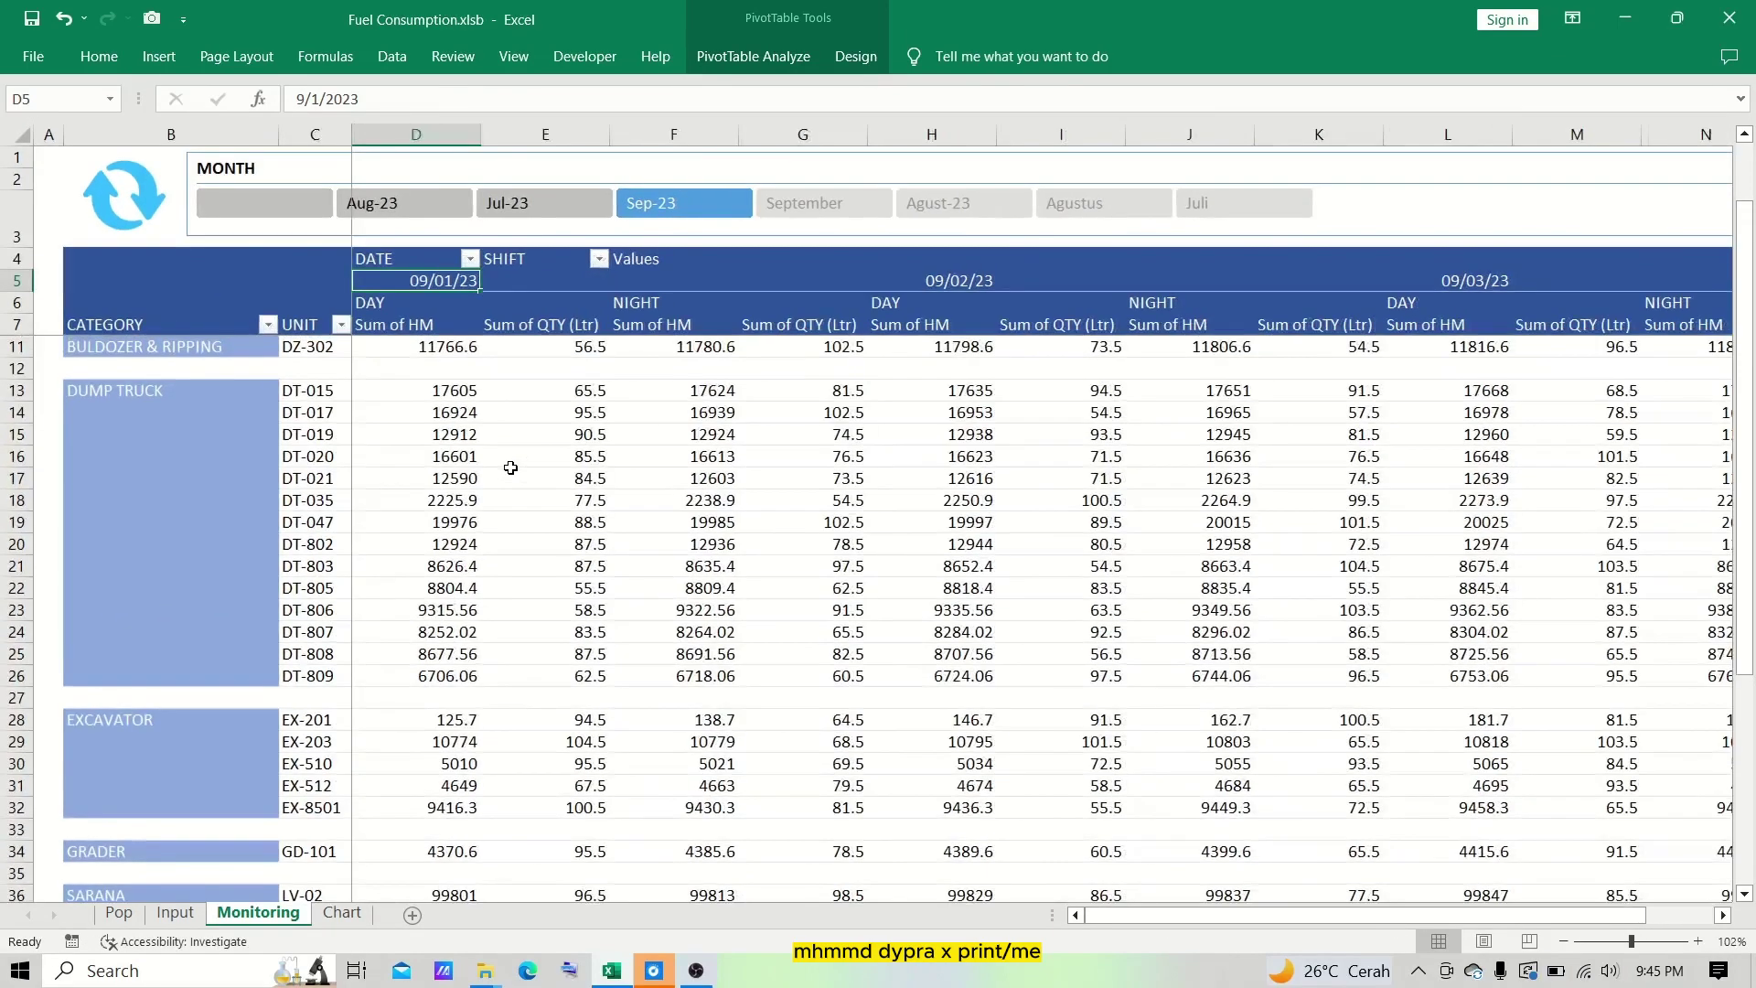
Open the Input sheet and review the refuelling records in its INPUT DATA table.
click(177, 917)
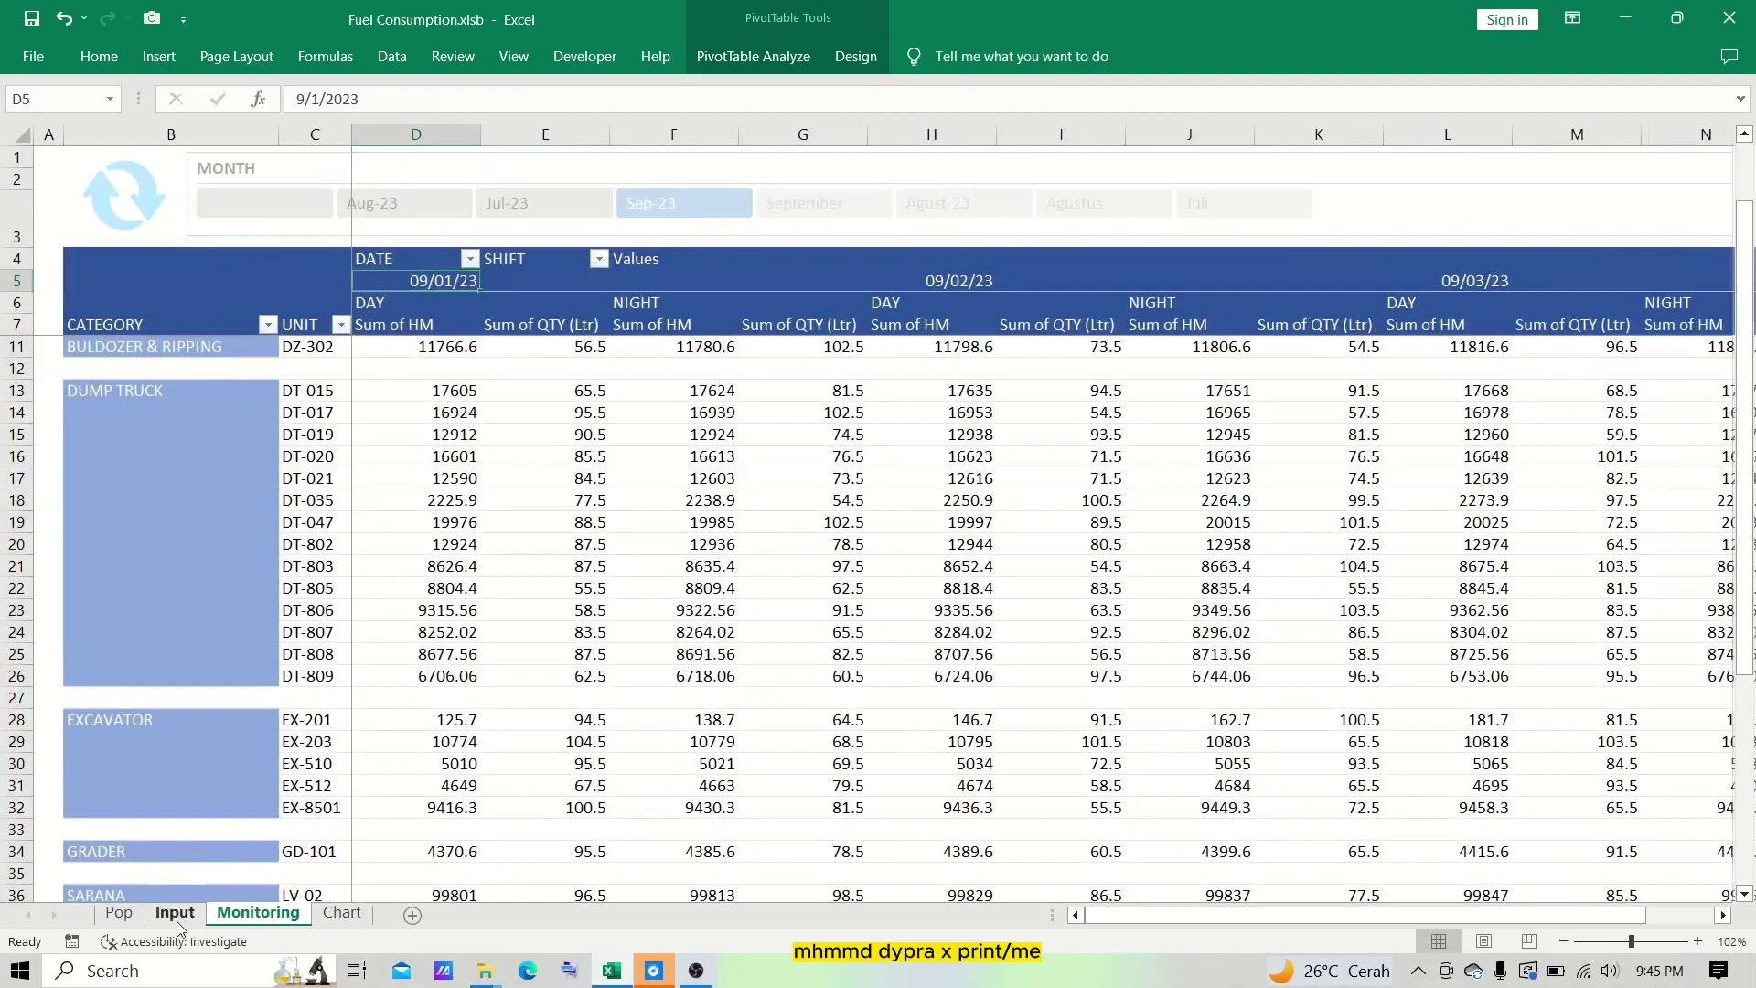
scroll(476, 579, up, 2)
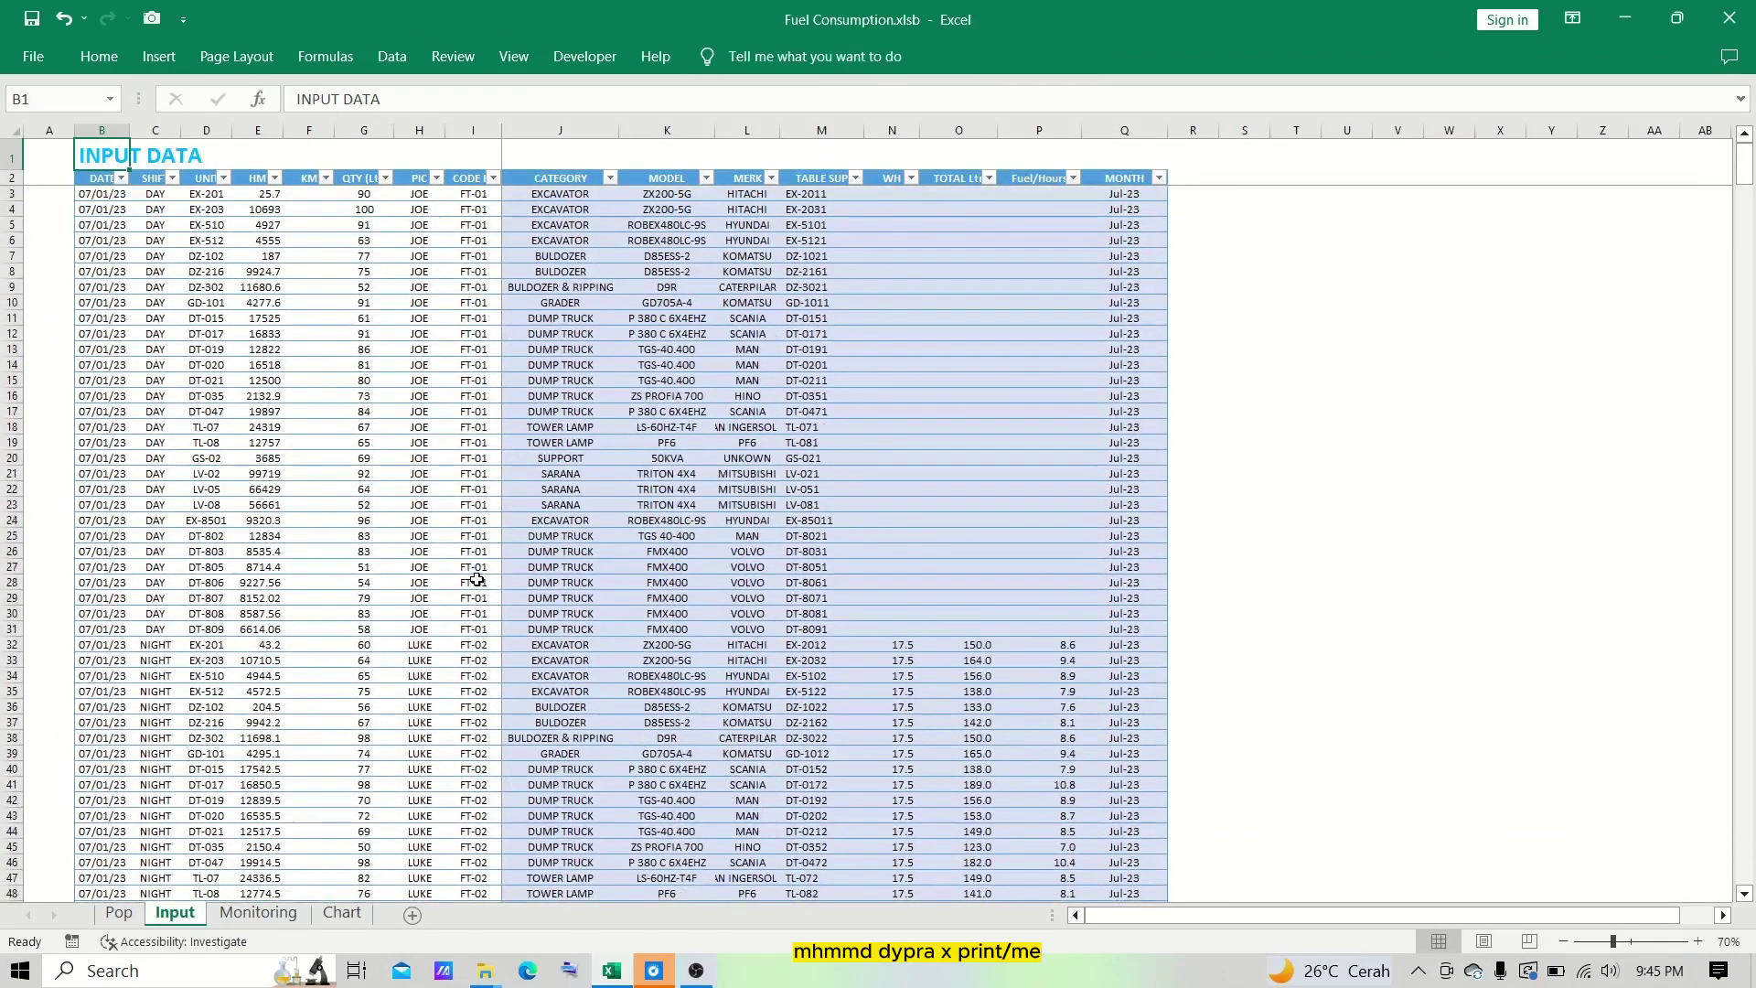
scroll(477, 578, down, 7)
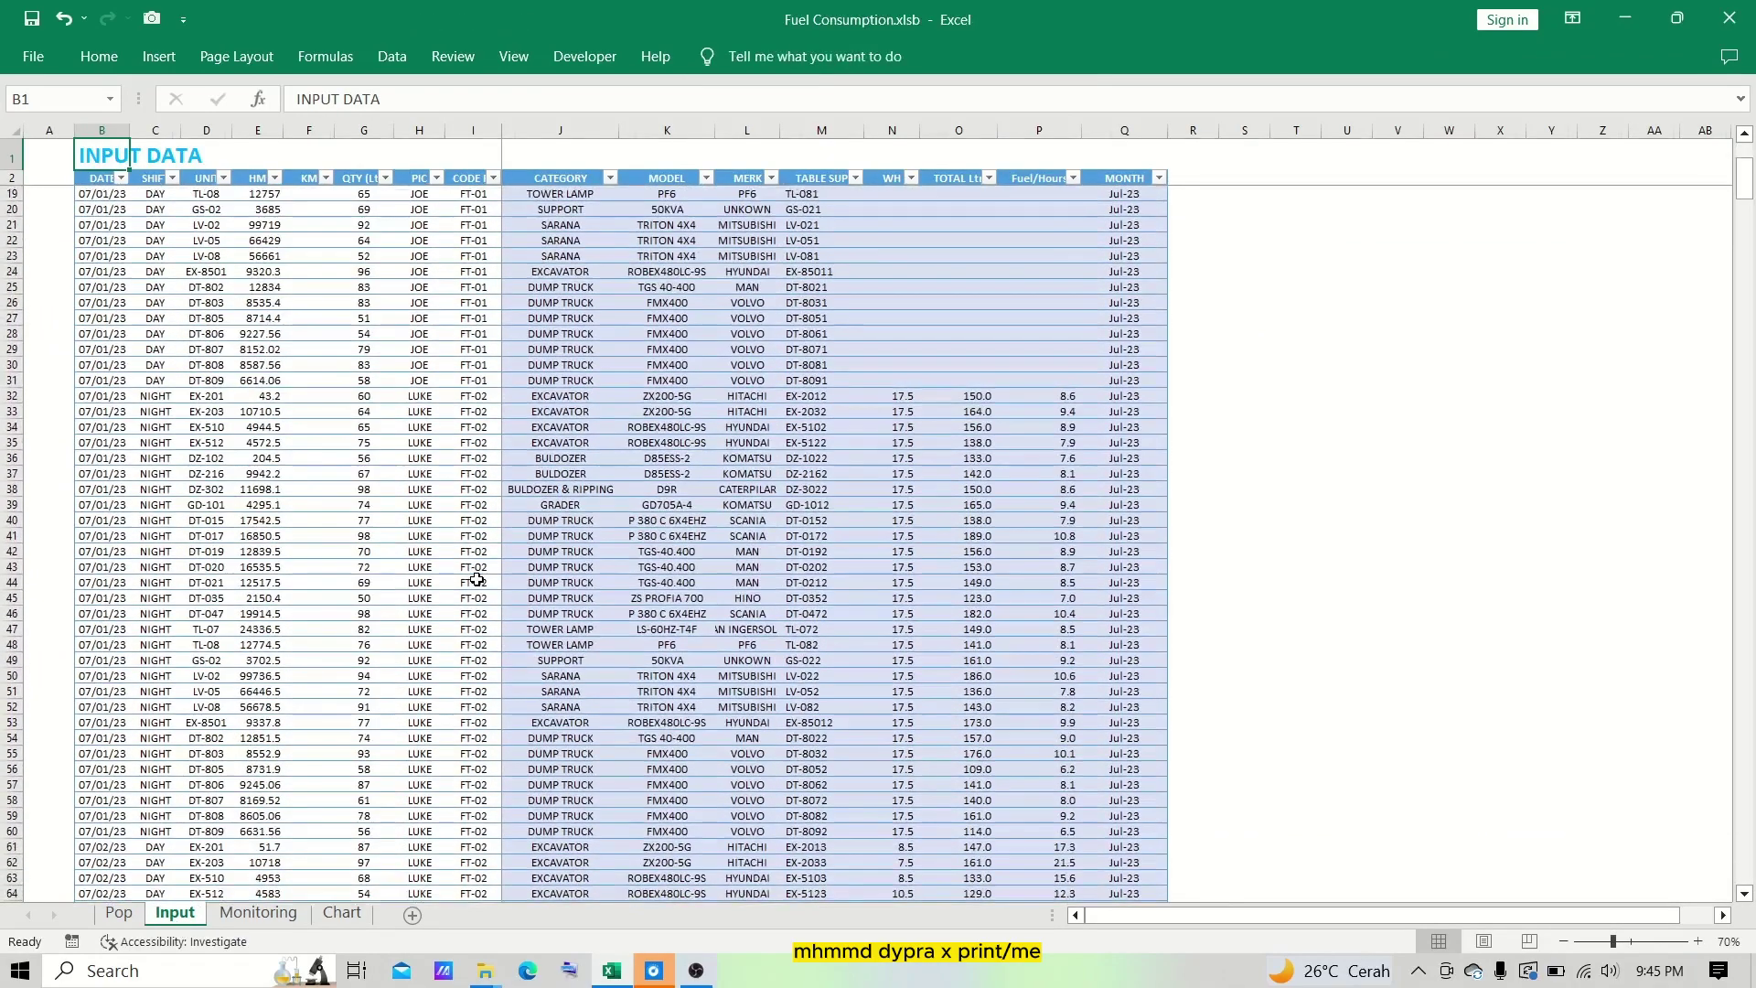
scroll(476, 579, up, 1)
scroll(477, 579, up, 5)
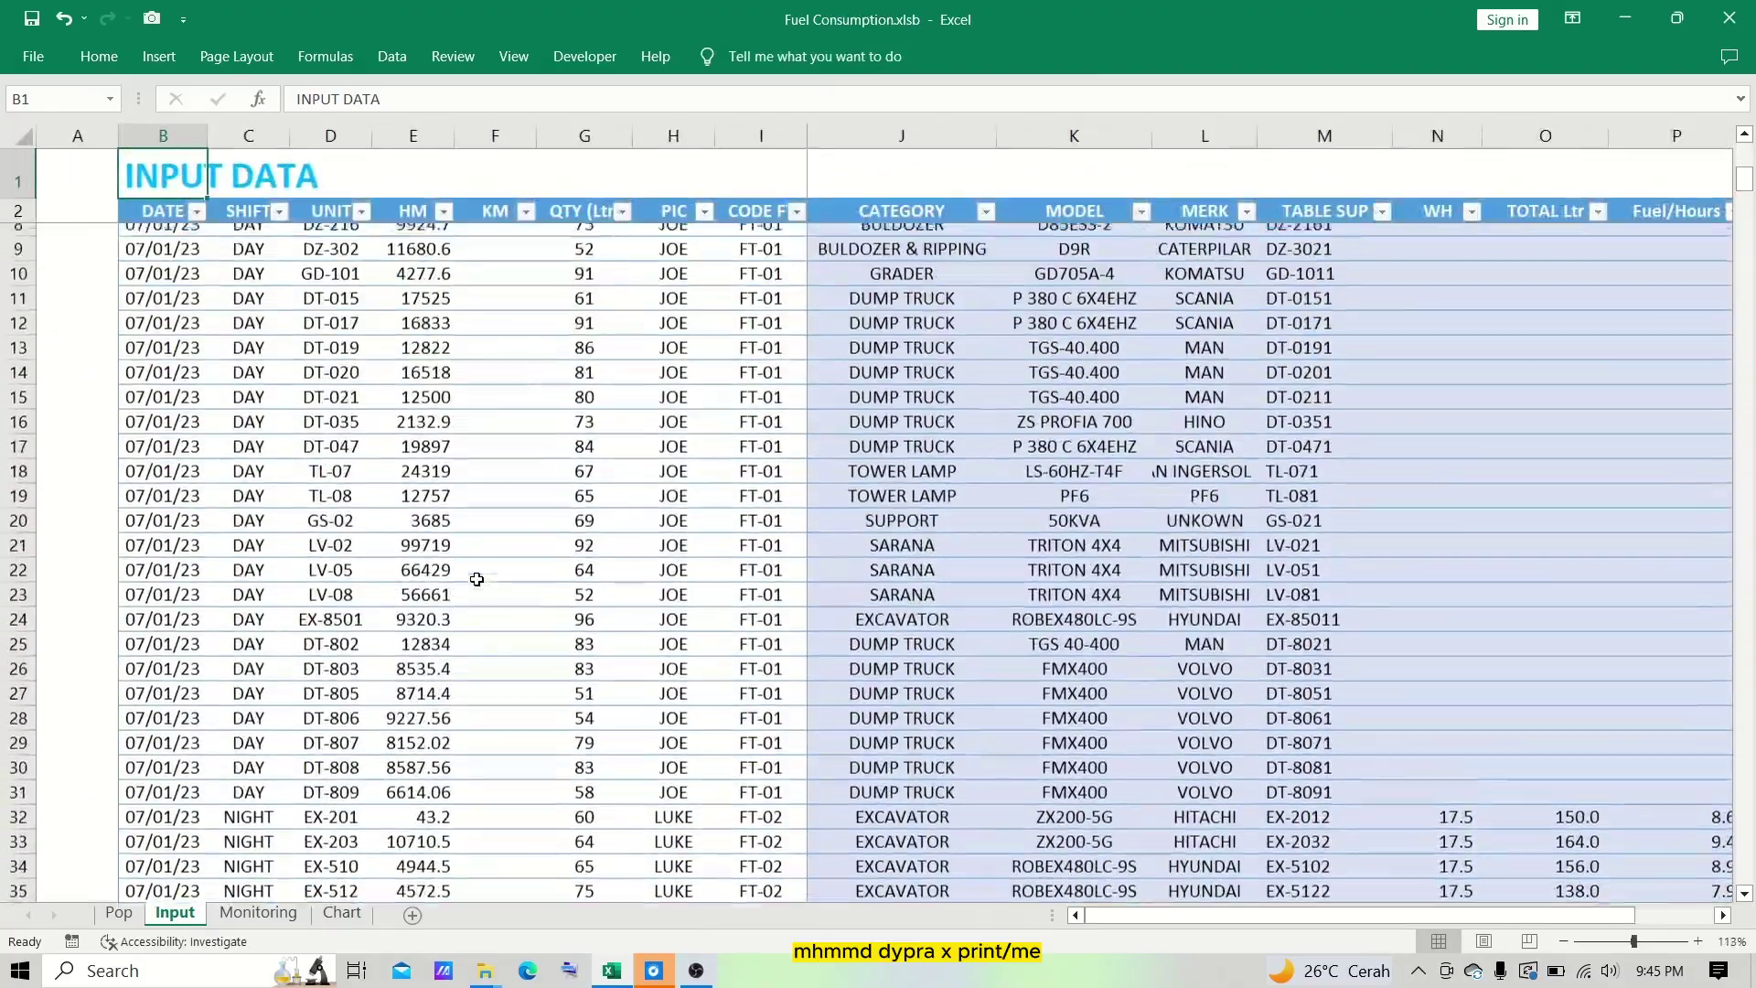
scroll(280, 398, down, 17)
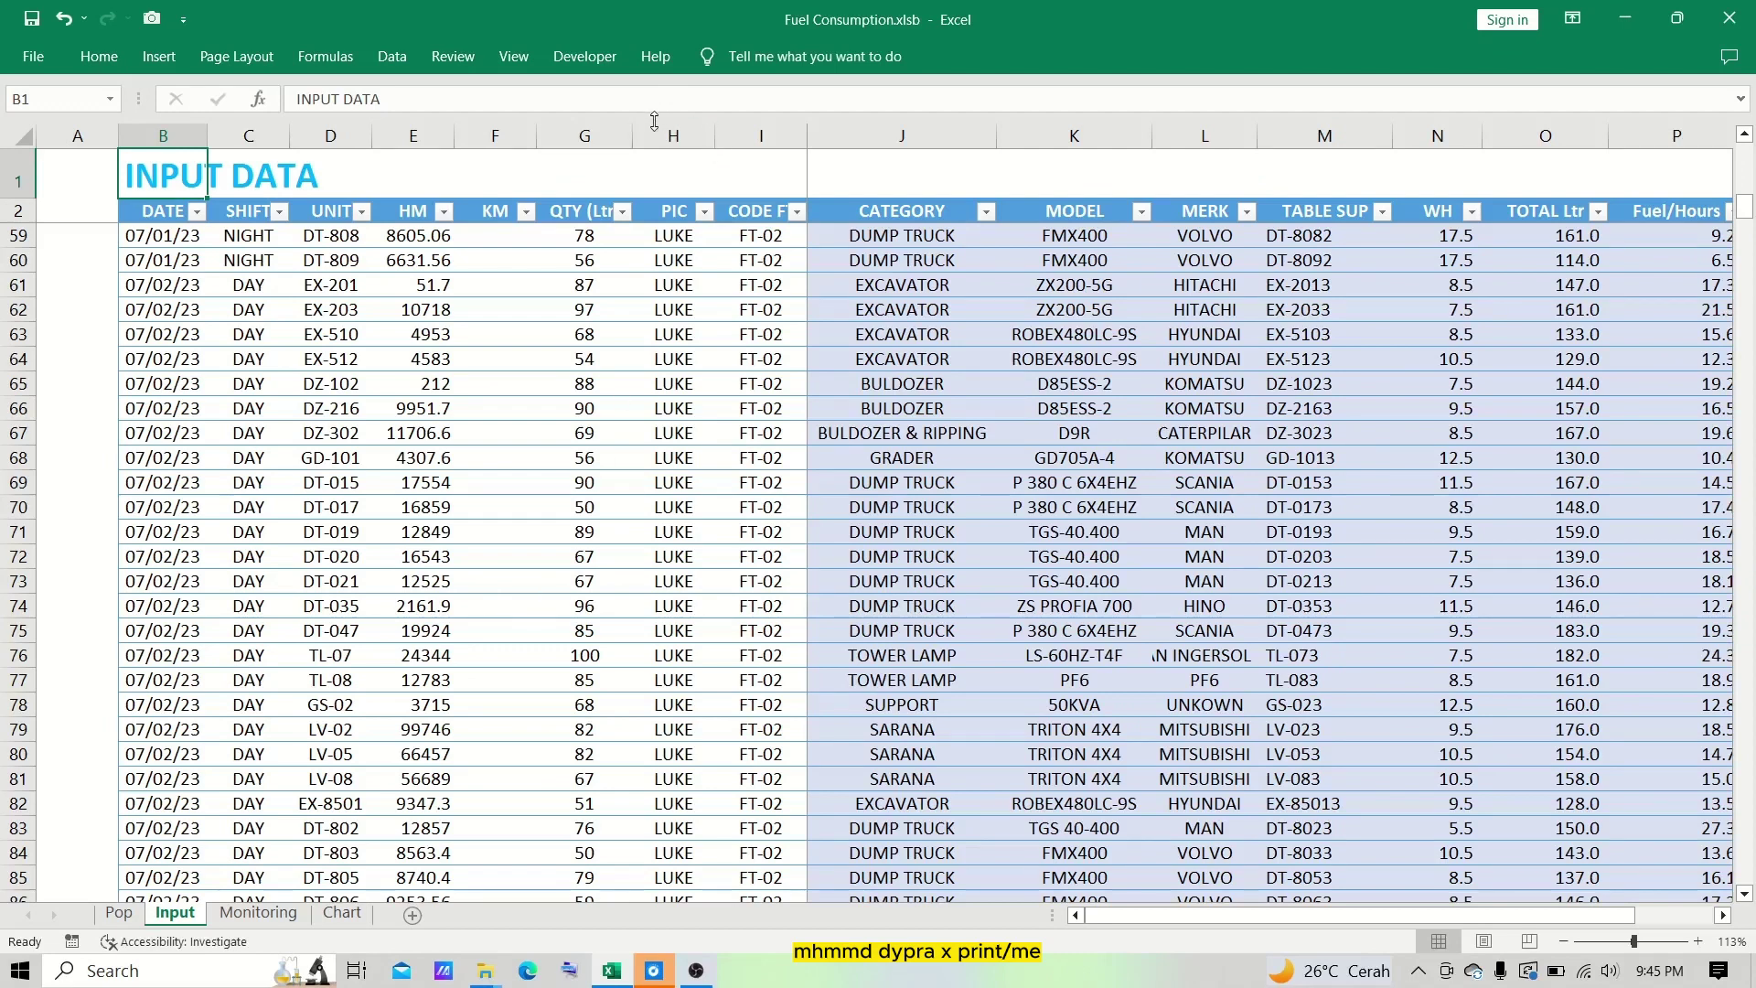
Widen the QTY (Ltr) and CODE FT columns of the INPUT DATA table so their headers fit.
drag(653, 133, 677, 133)
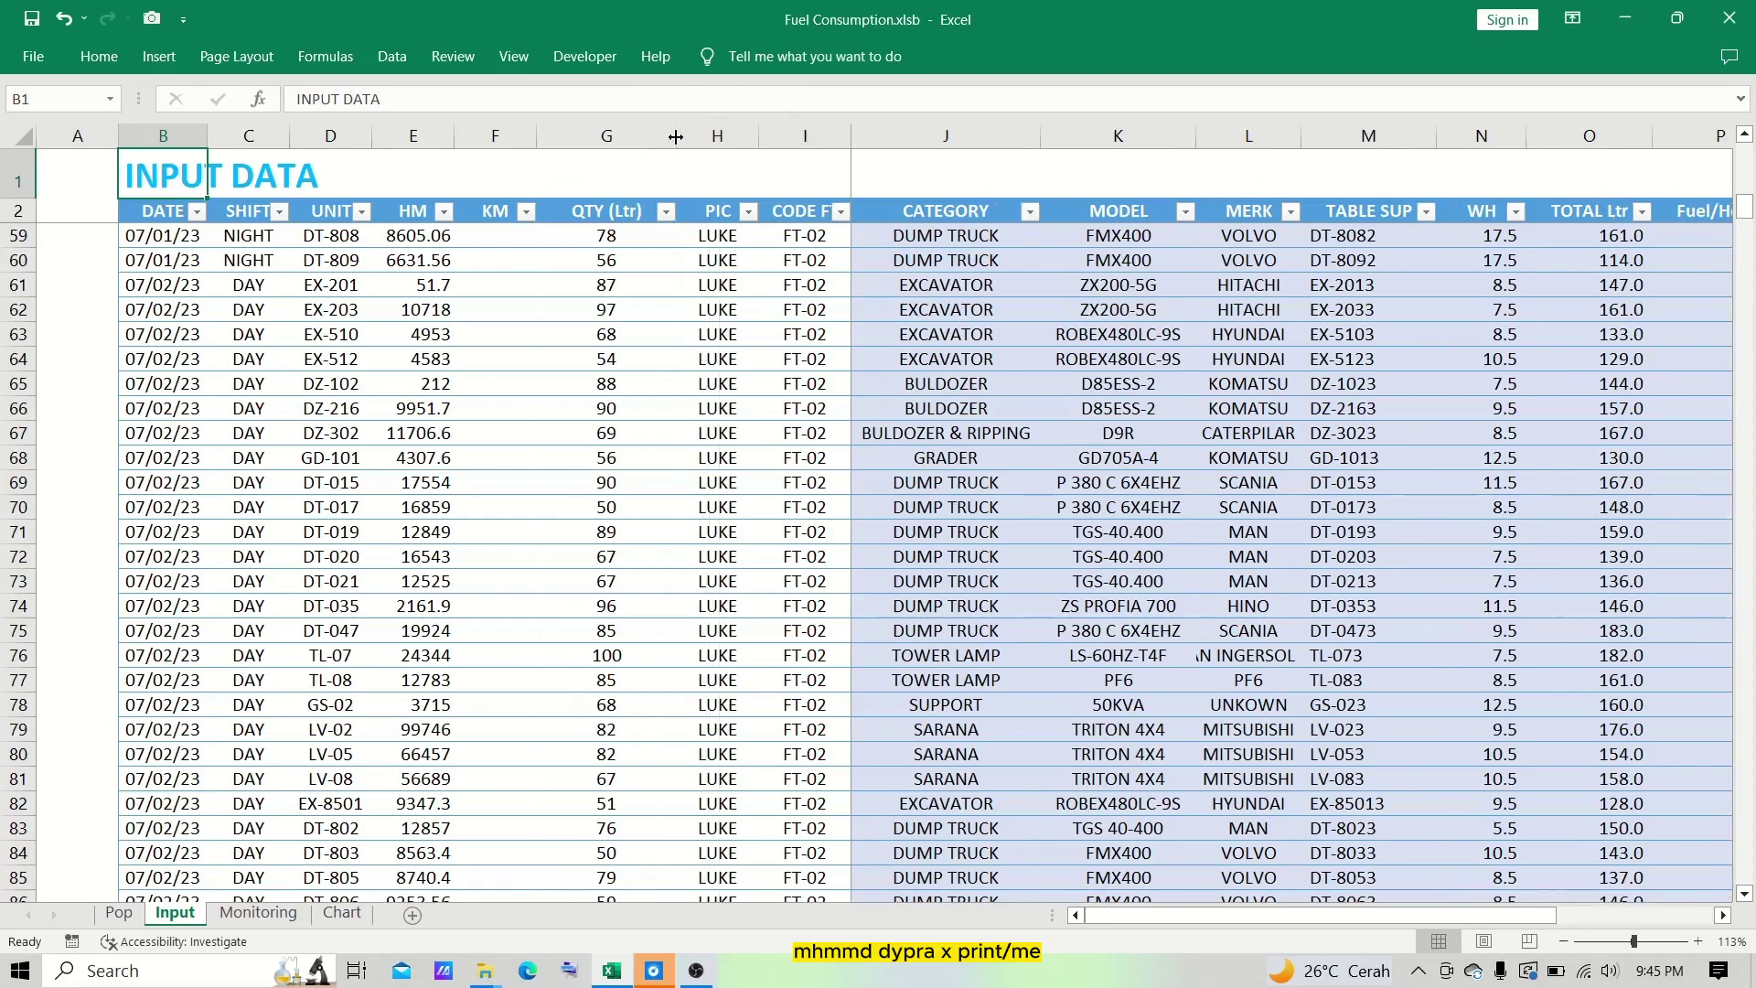
scroll(626, 458, down, 3)
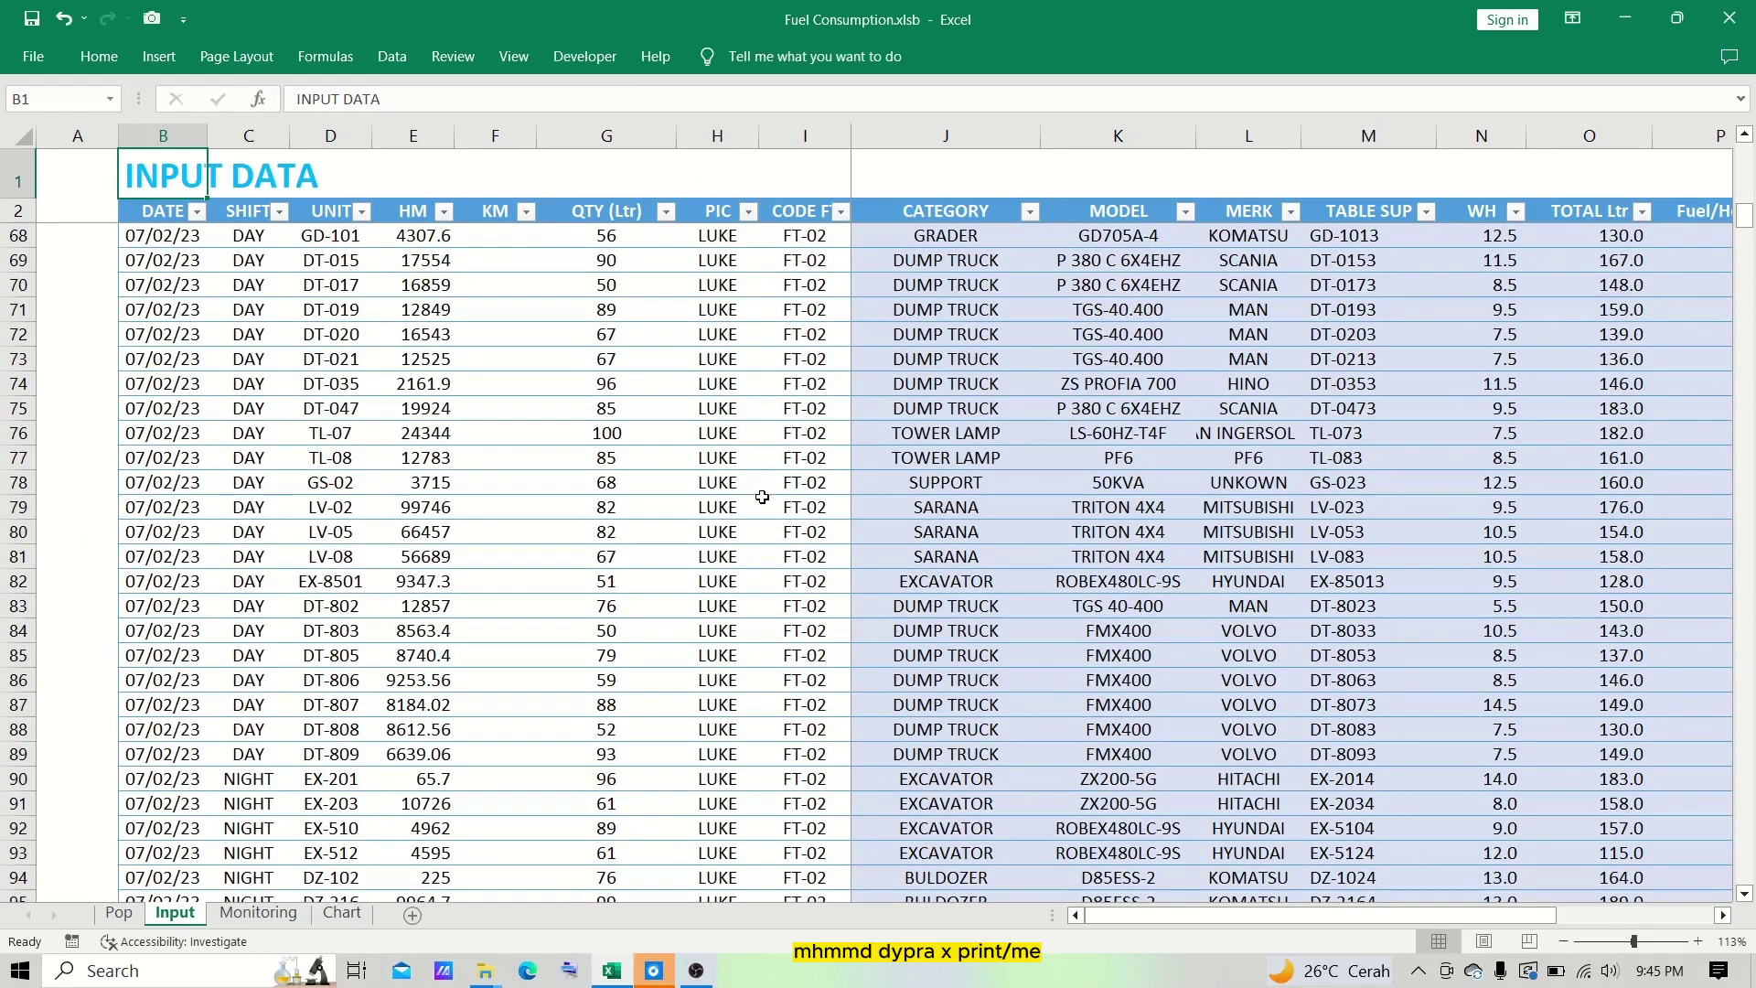
scroll(762, 496, down, 1)
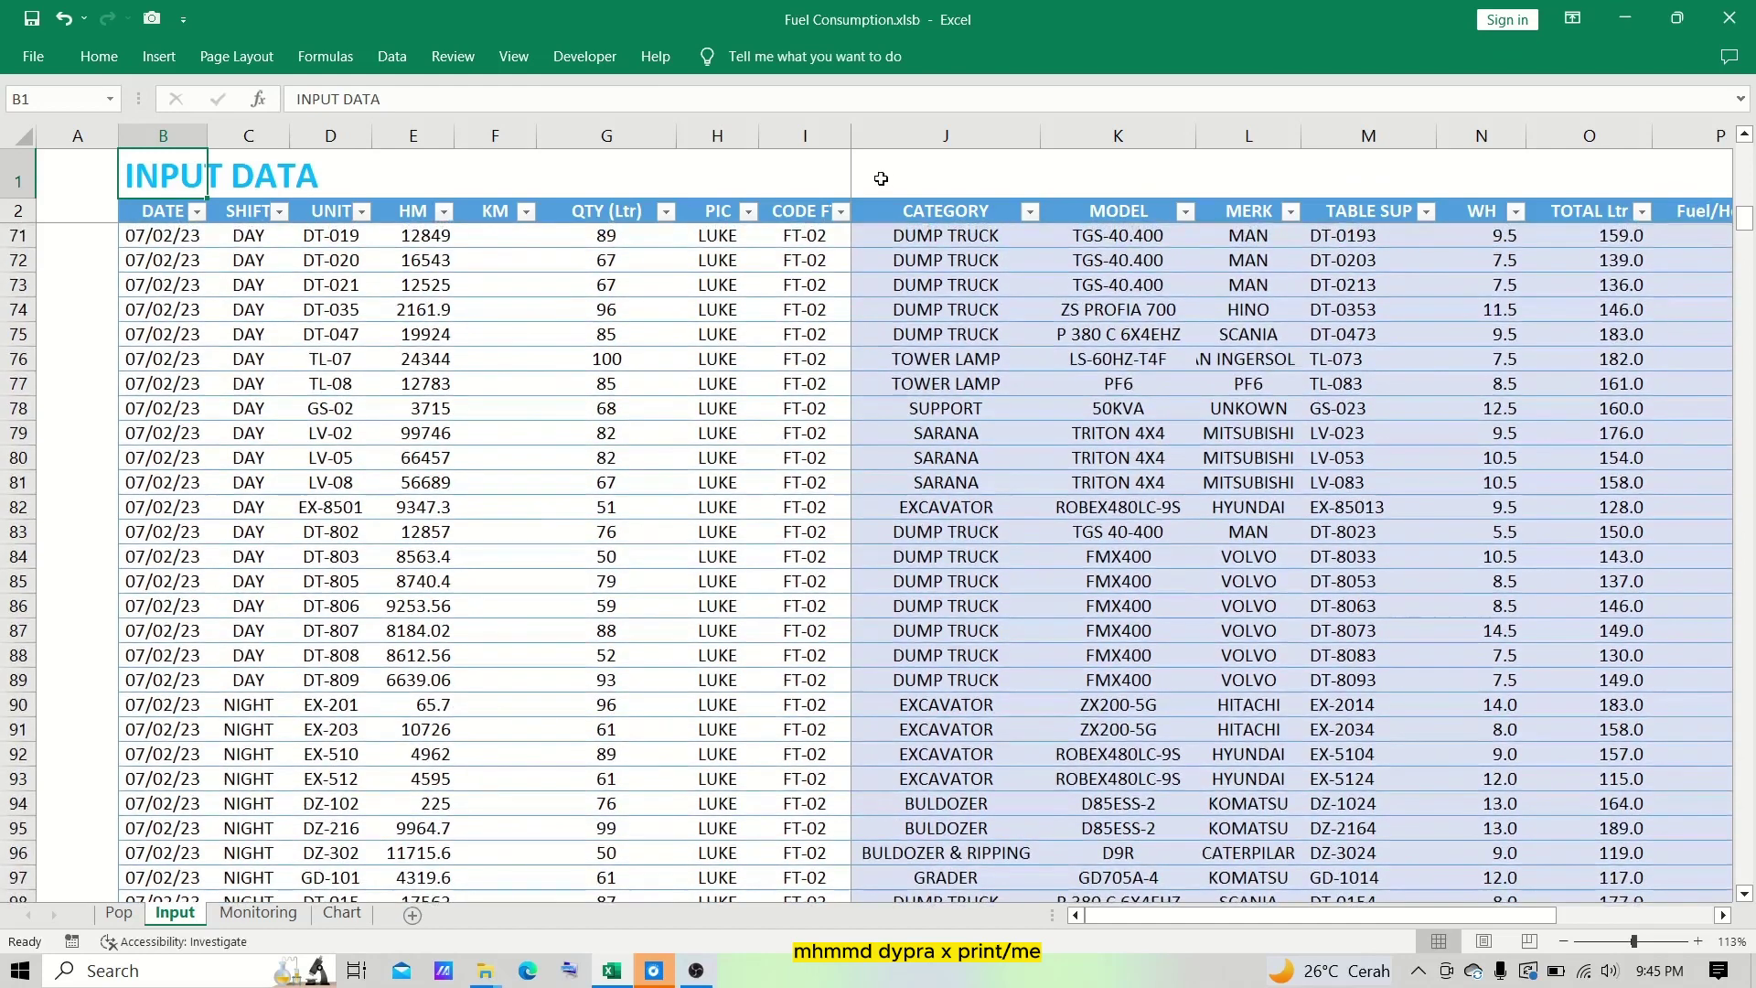
drag(853, 136, 876, 135)
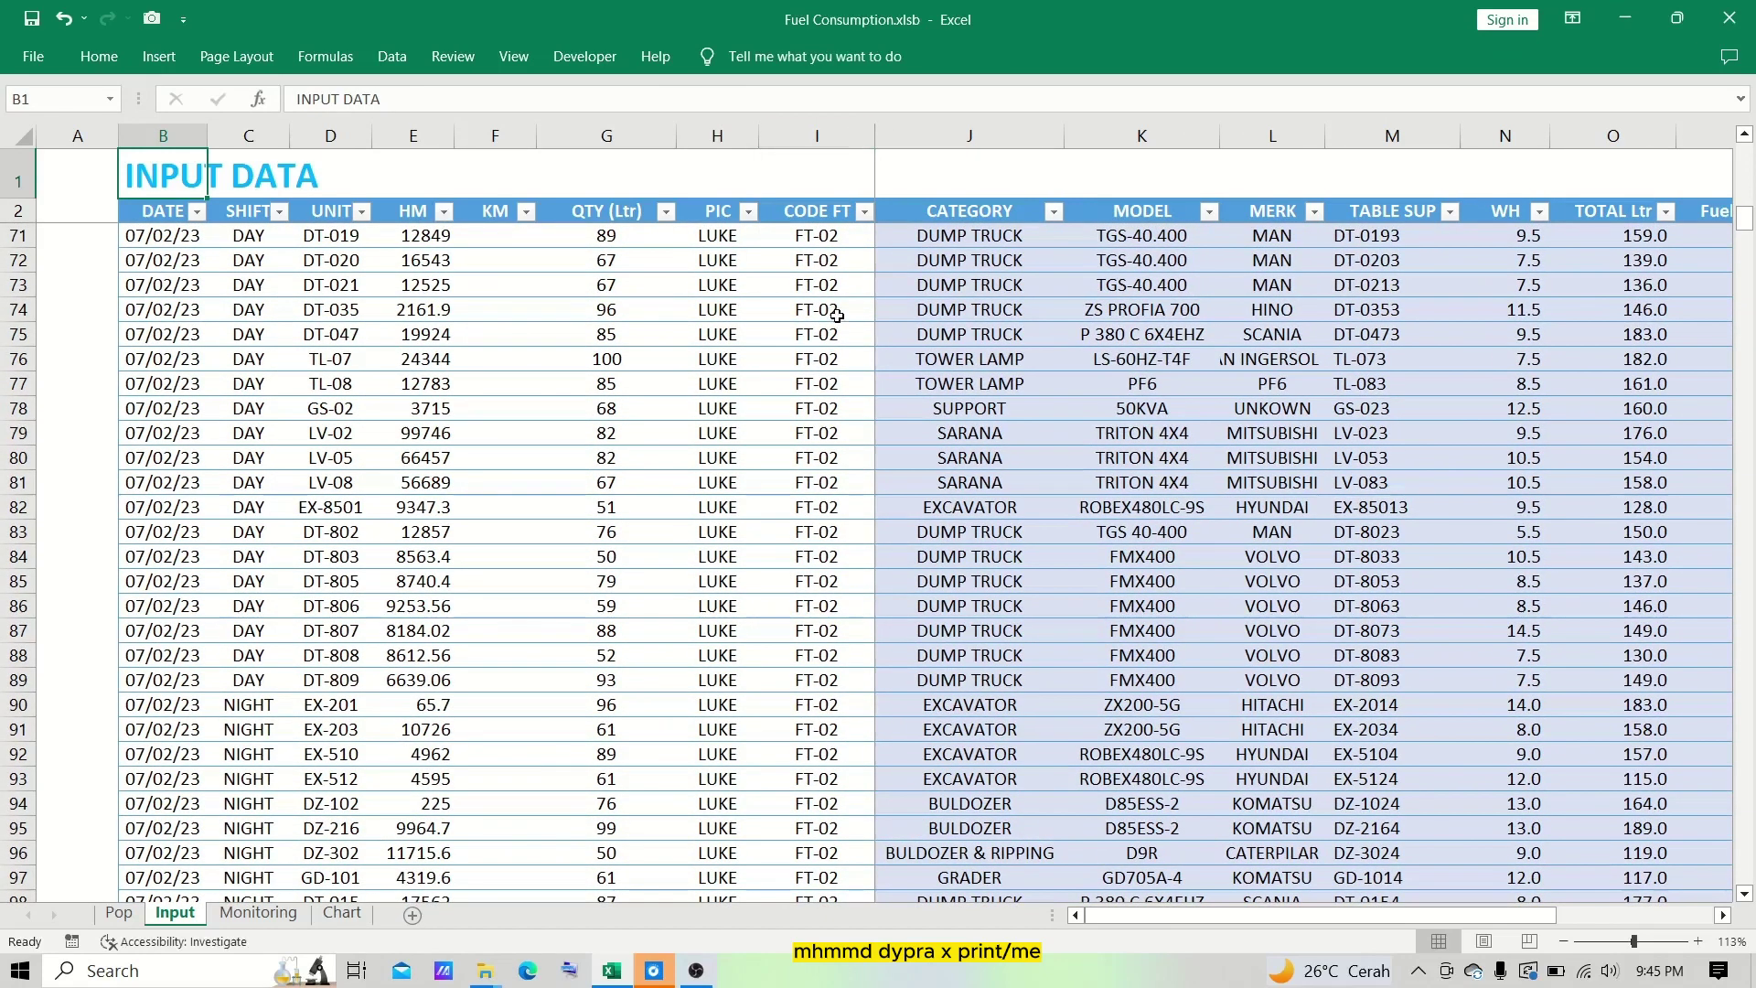
Review further INPUT DATA rows and the shaded columns from CATEGORY through MONTH.
scroll(837, 316, down, 4)
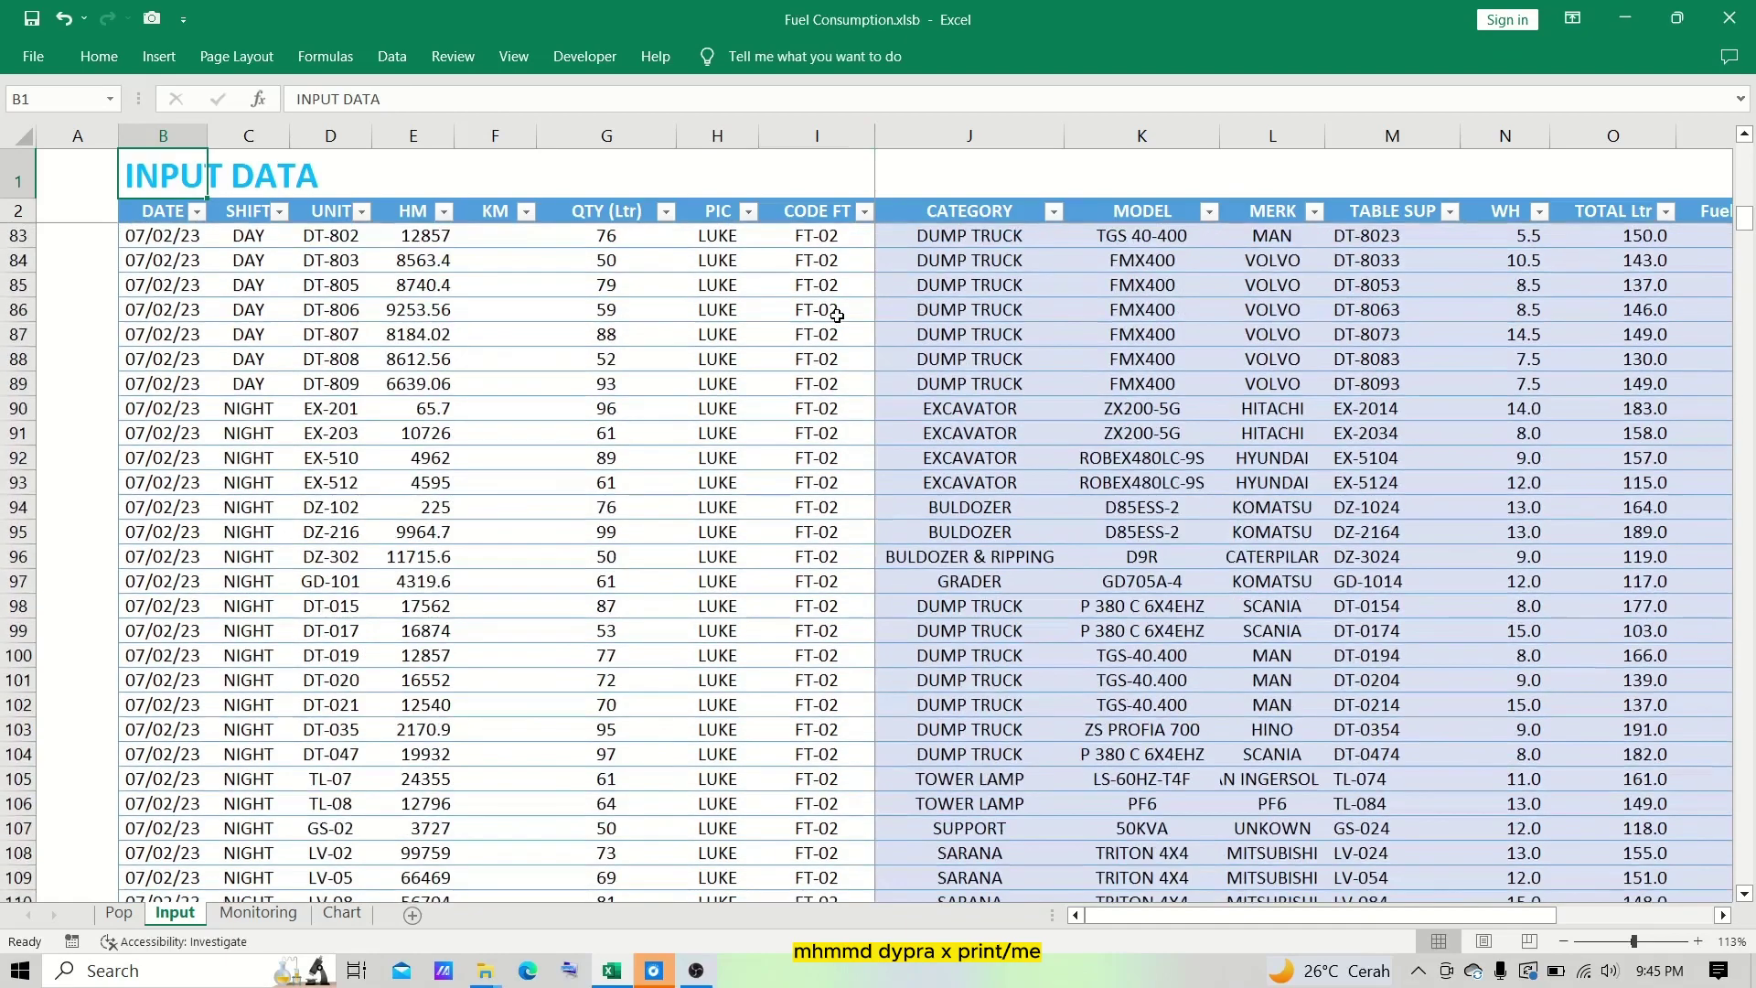
scroll(837, 316, down, 10)
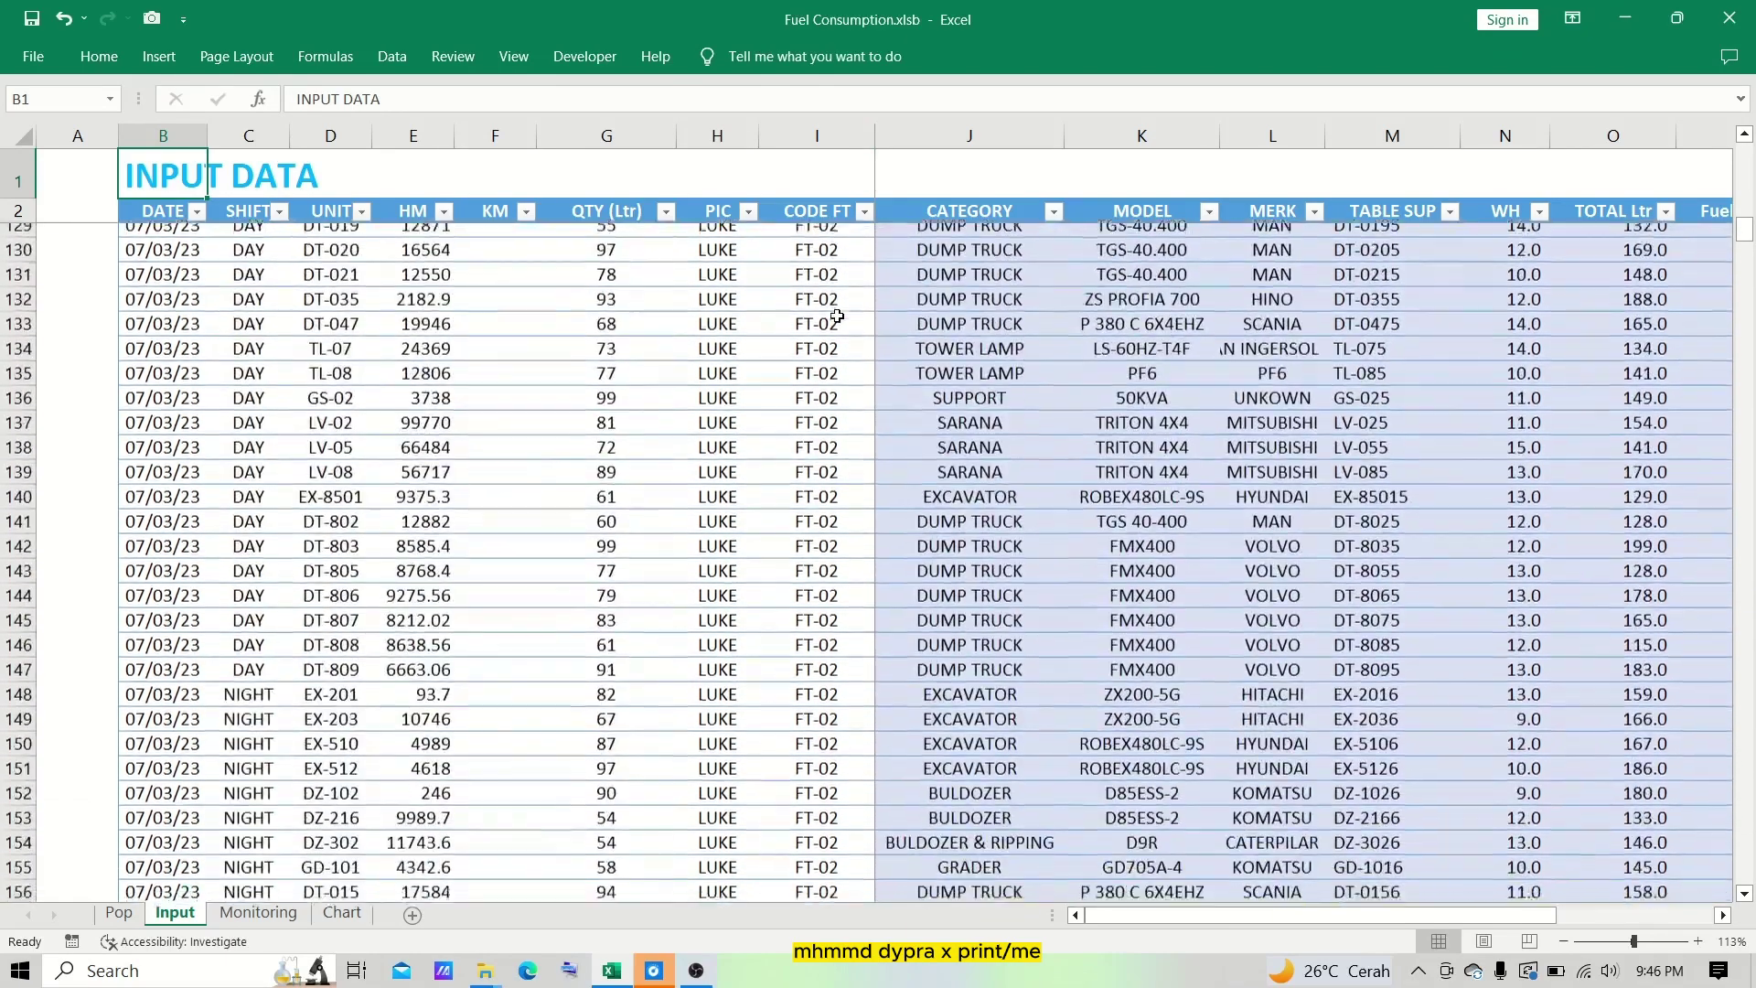
ctrl+scroll(837, 316, down, 4)
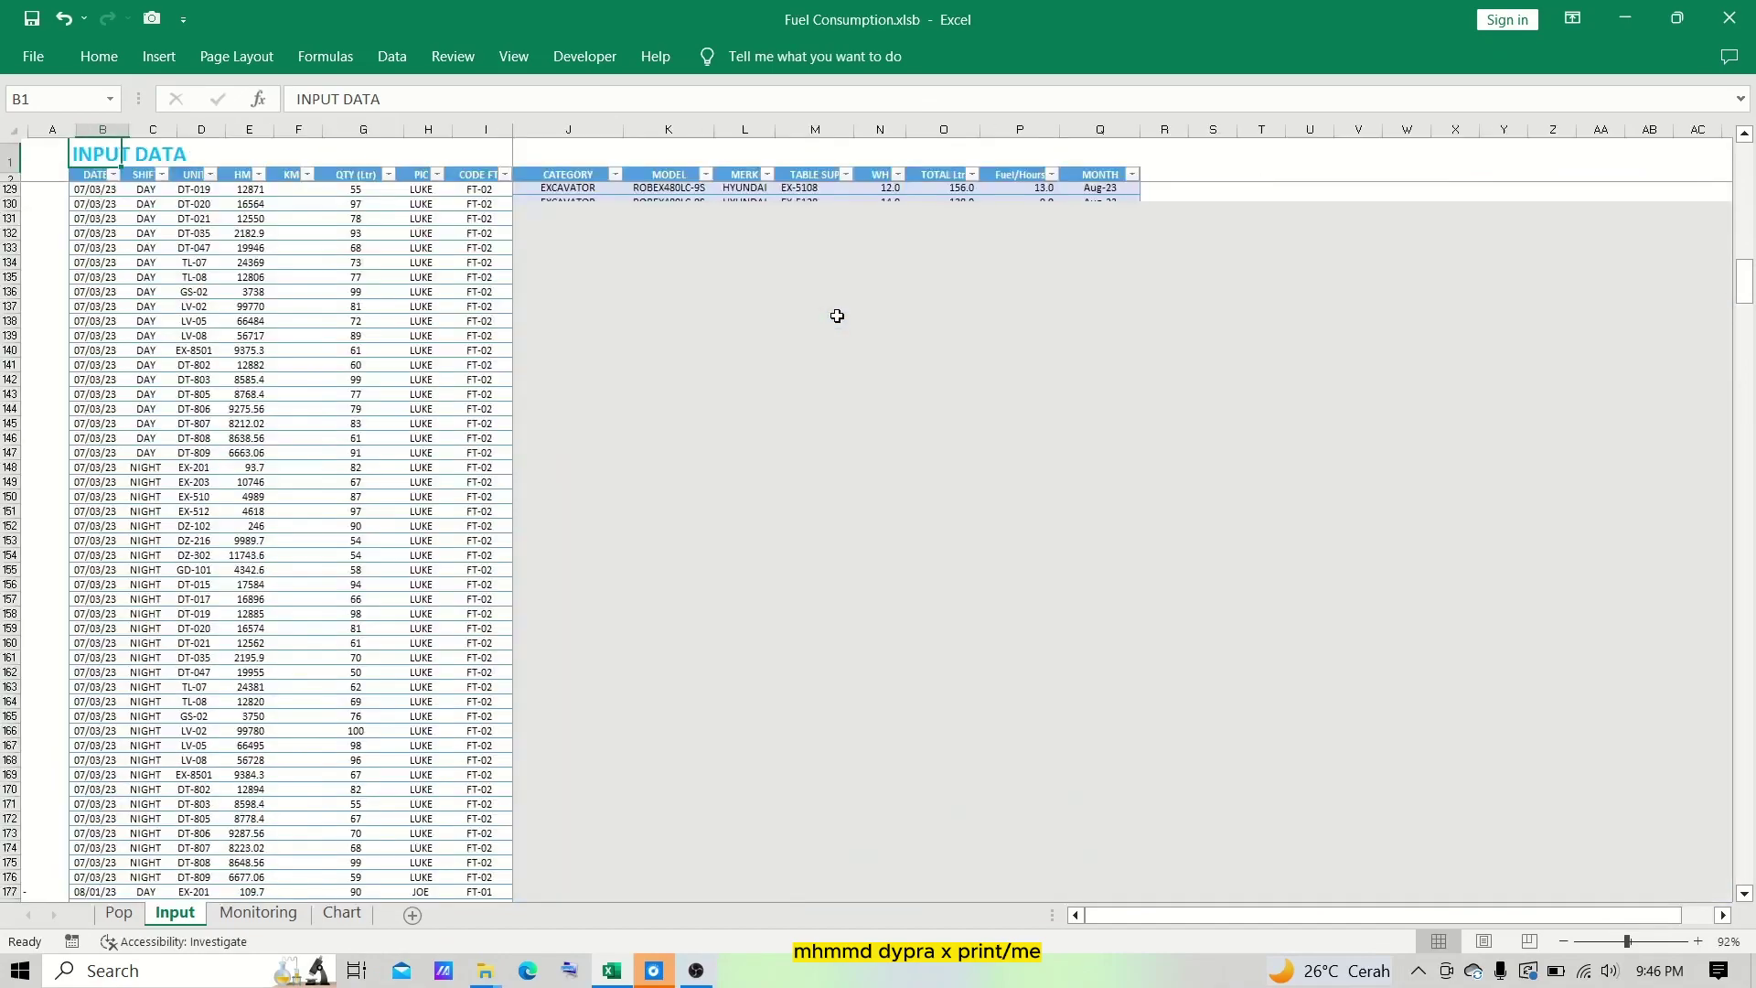
ctrl+scroll(837, 316, up, 3)
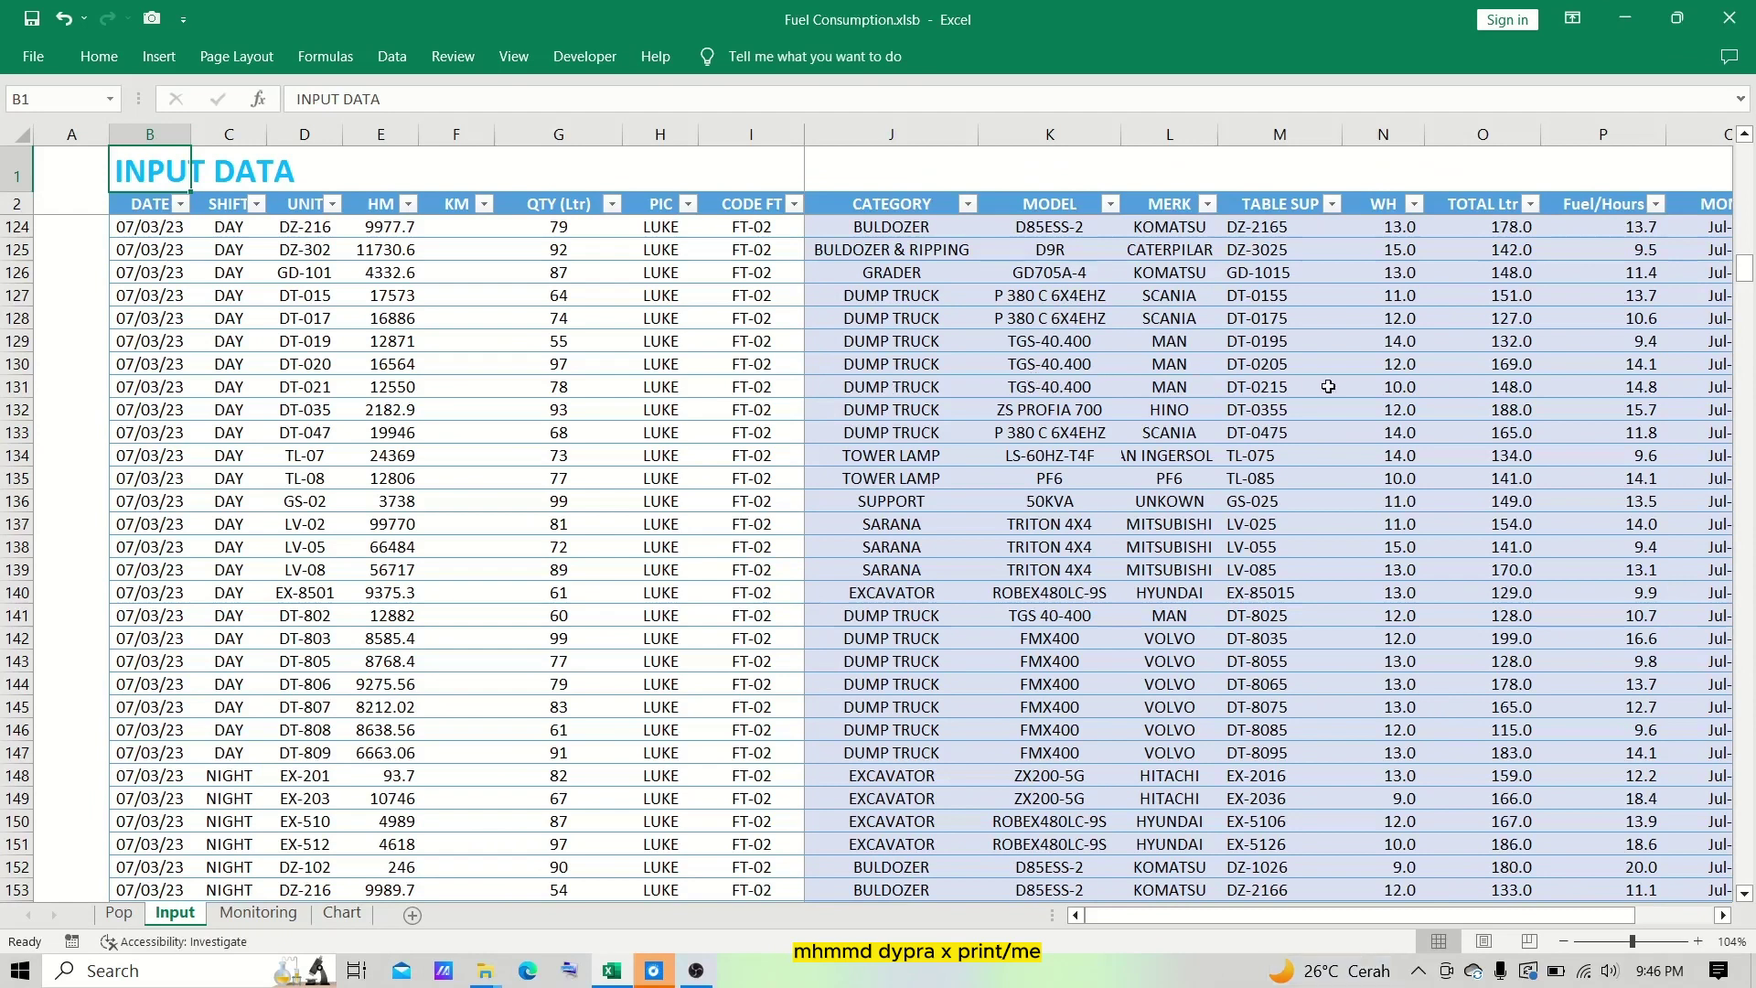
scroll(1326, 386, right, 2)
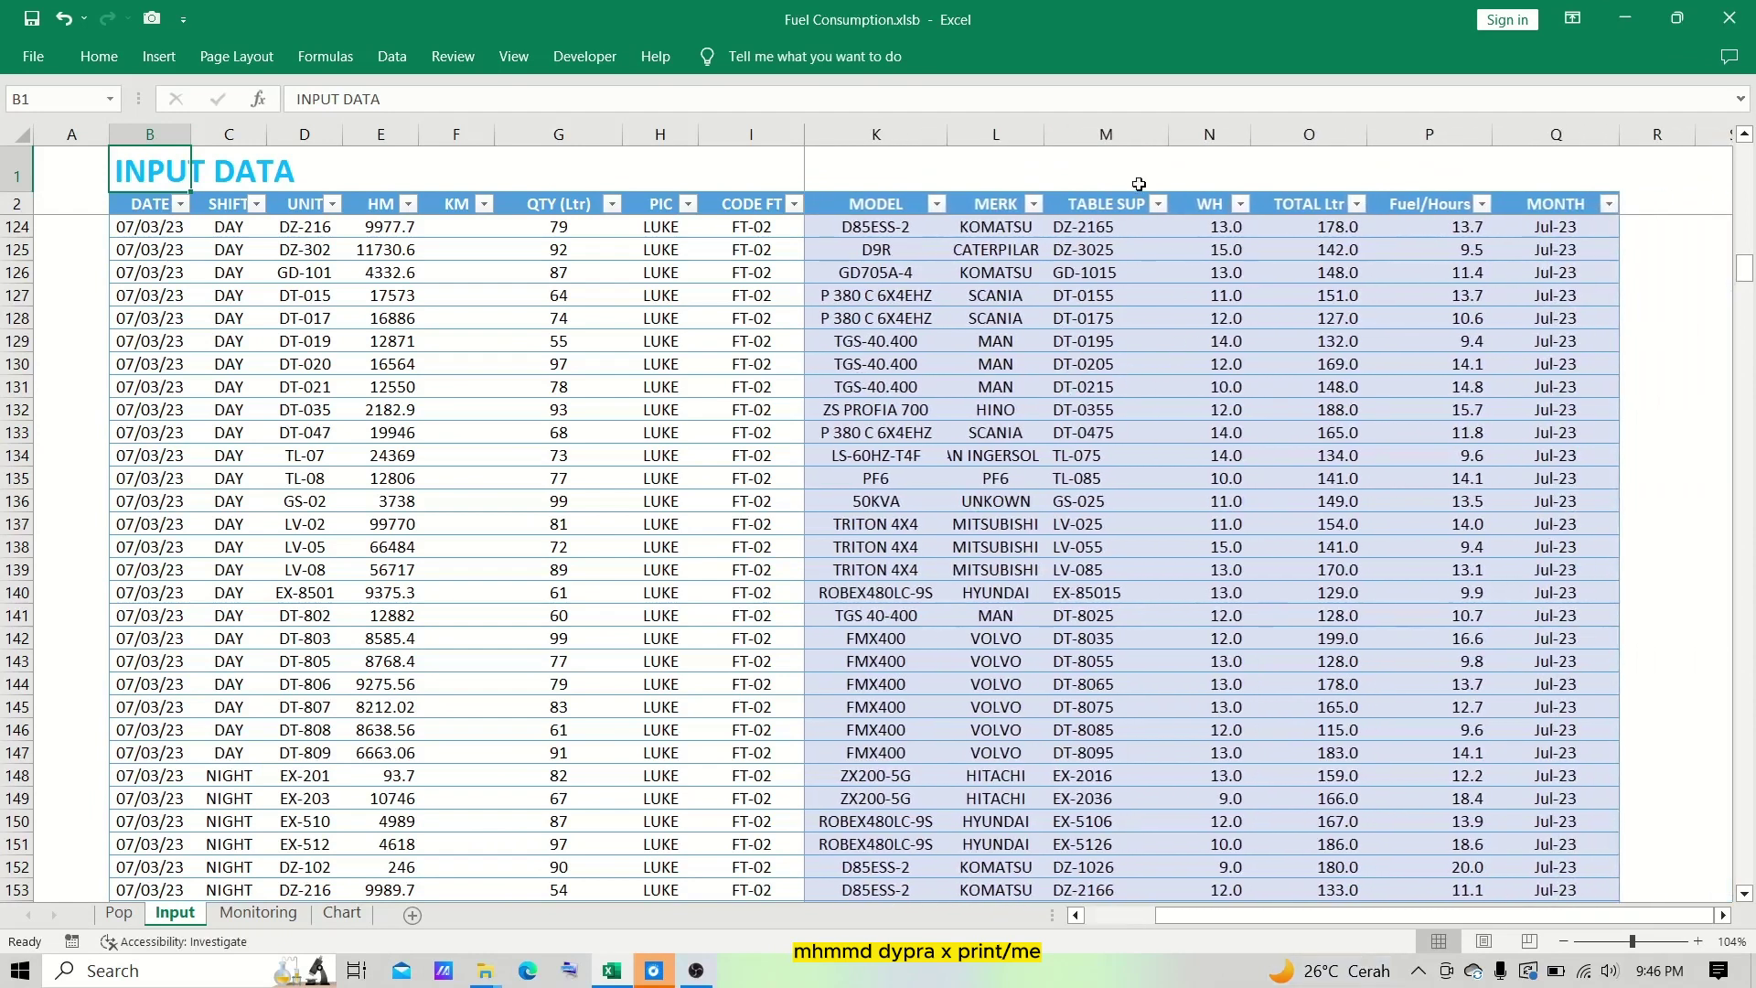
Select the TABLE SUP column and the WH column in turn, and examine the WH values down to the September records.
click(1104, 128)
scroll(1103, 128, right, 2)
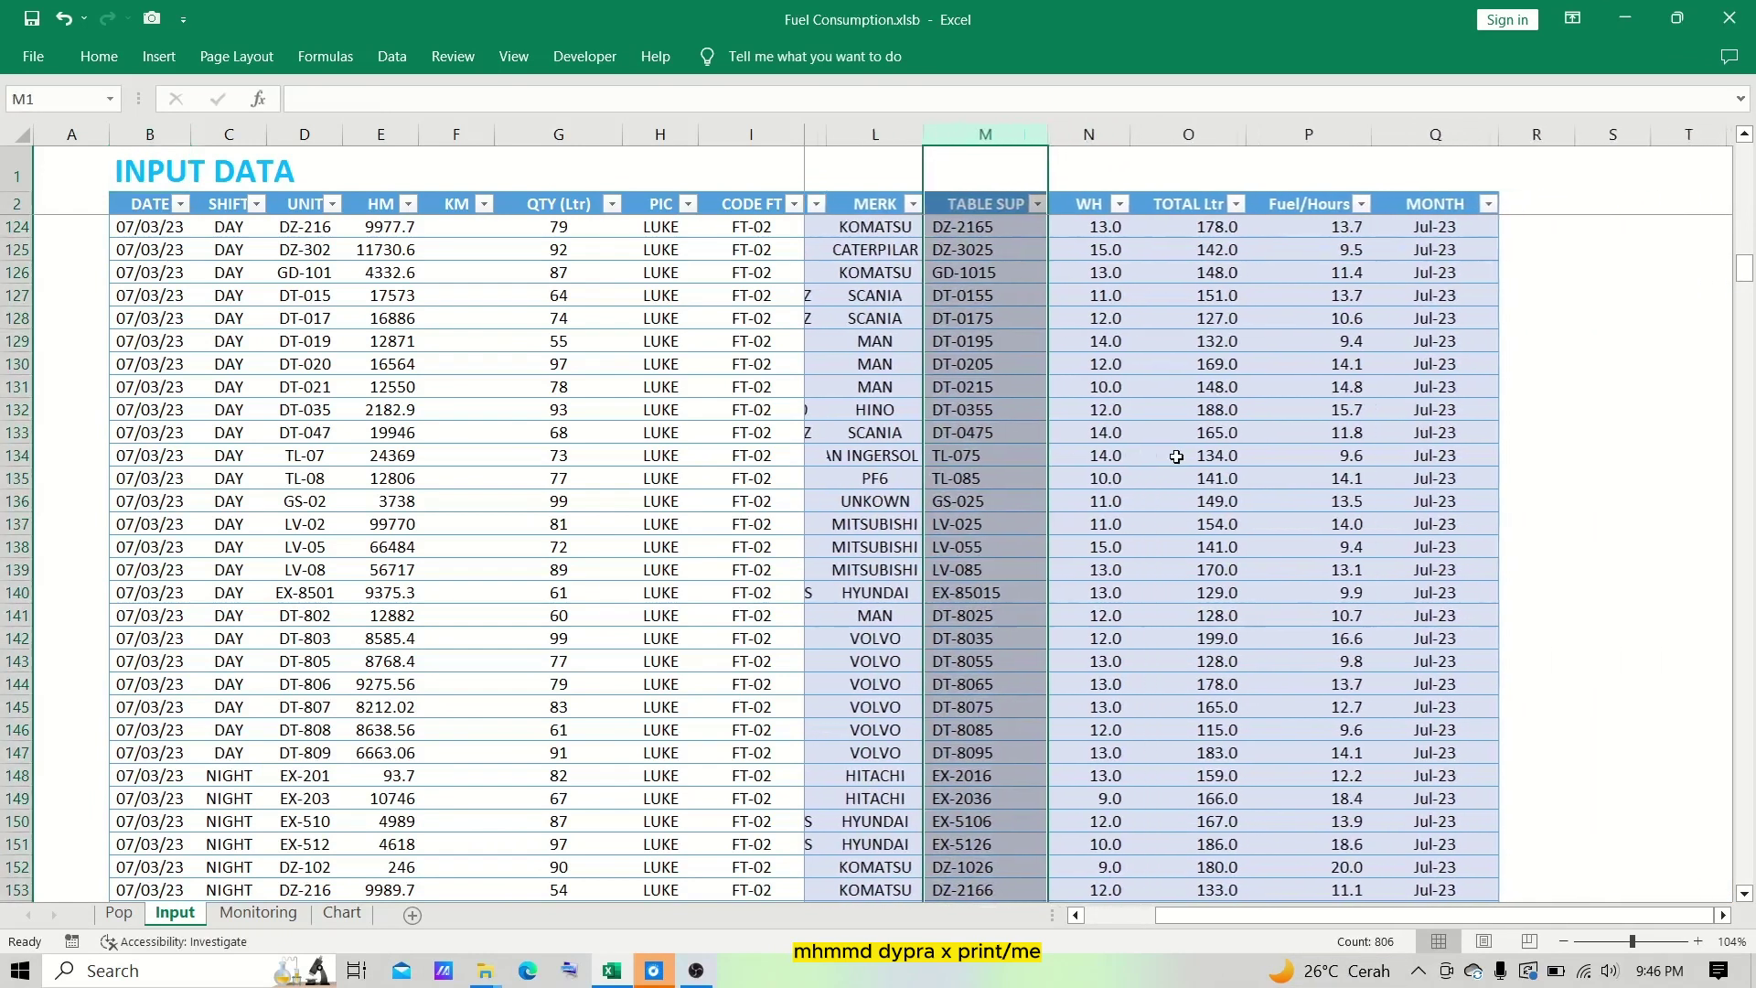
click(1079, 128)
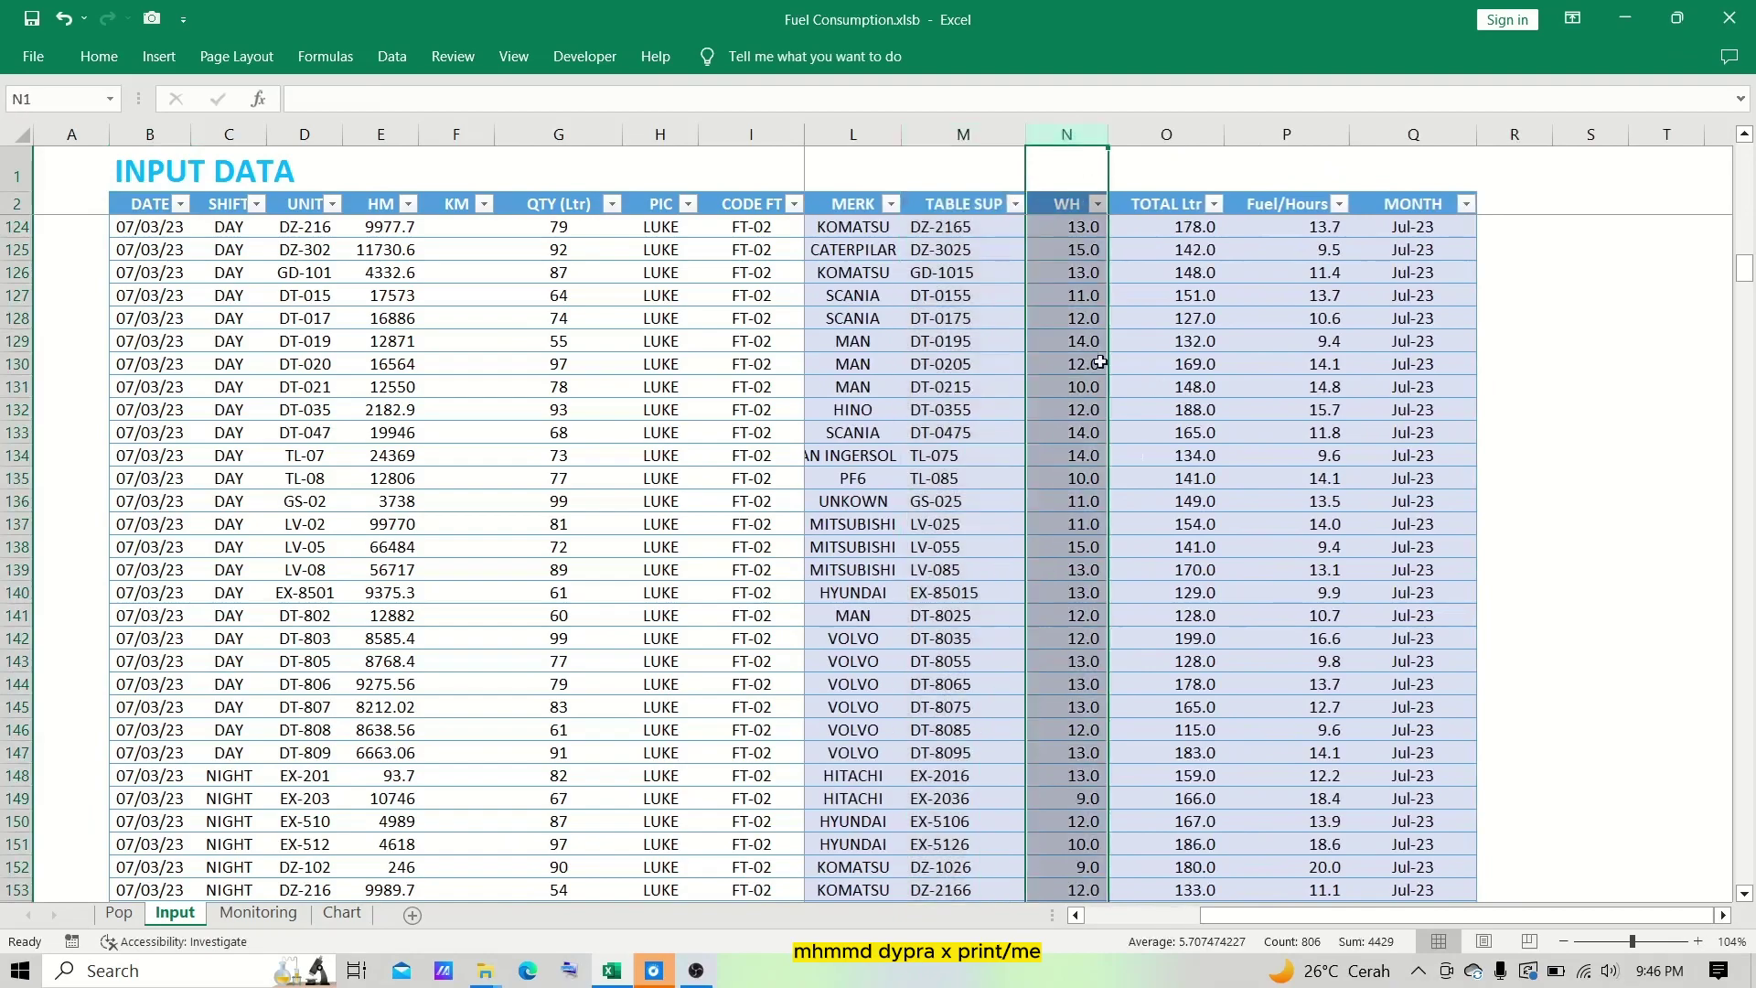
scroll(1100, 362, up, 11)
scroll(1100, 362, down, 20)
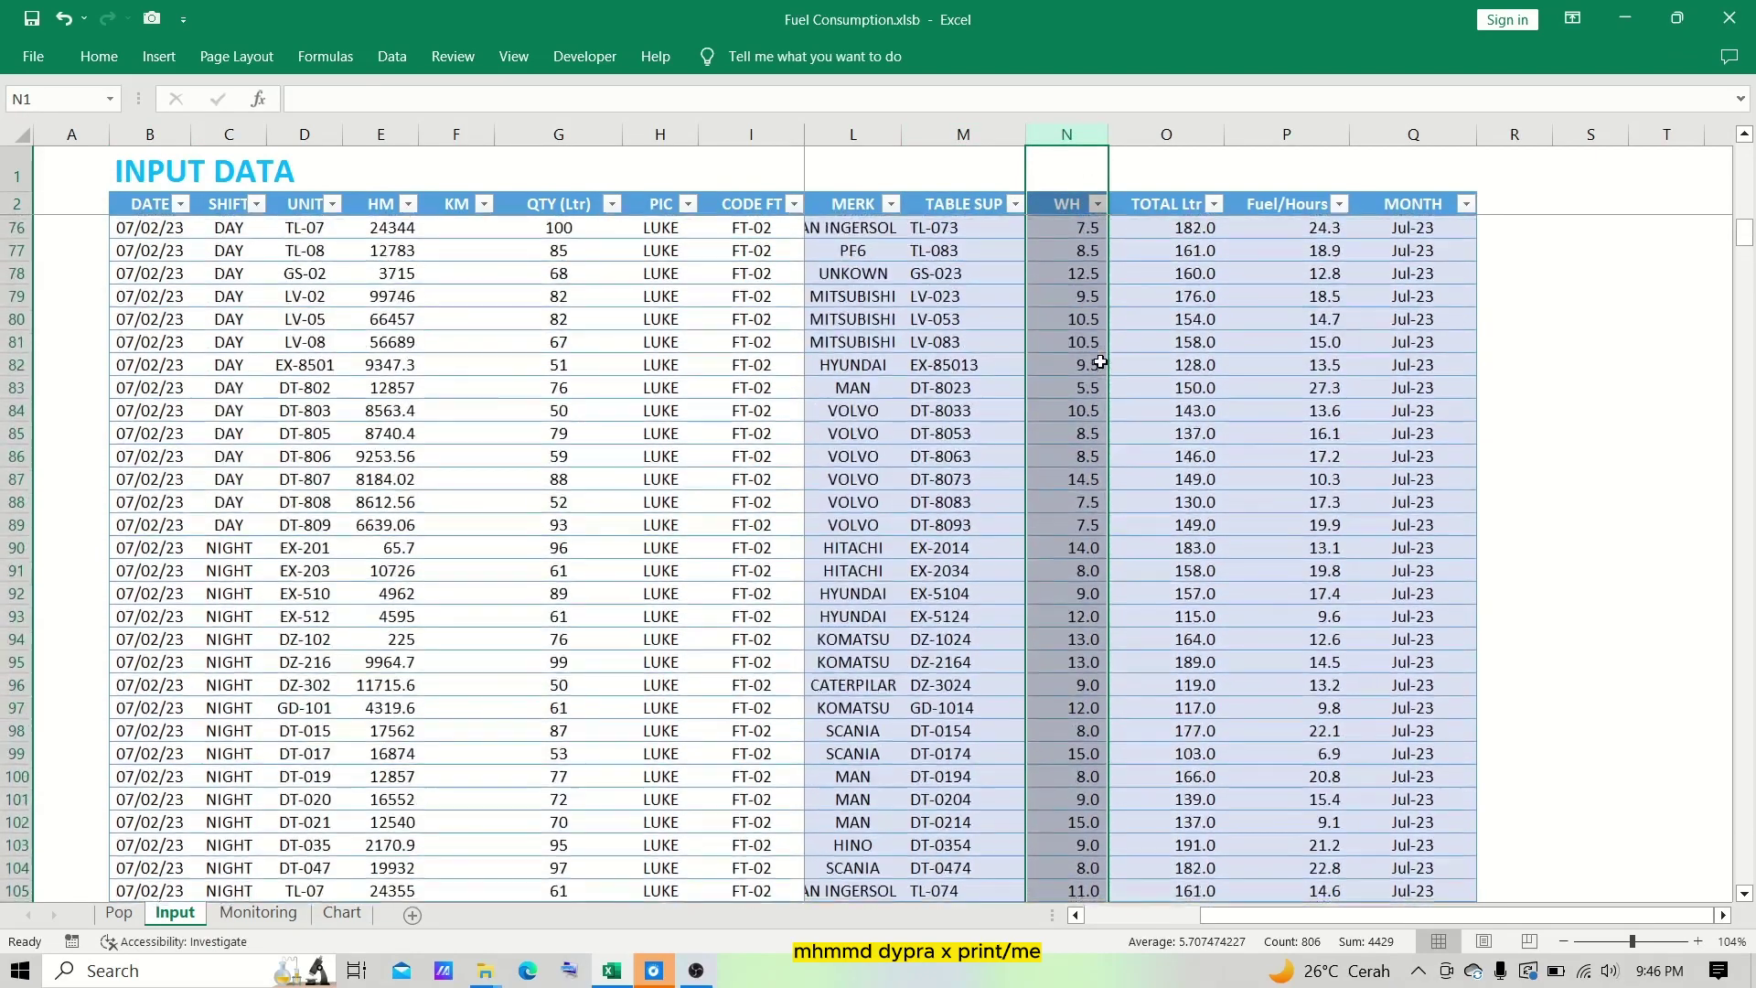
scroll(1100, 362, down, 20)
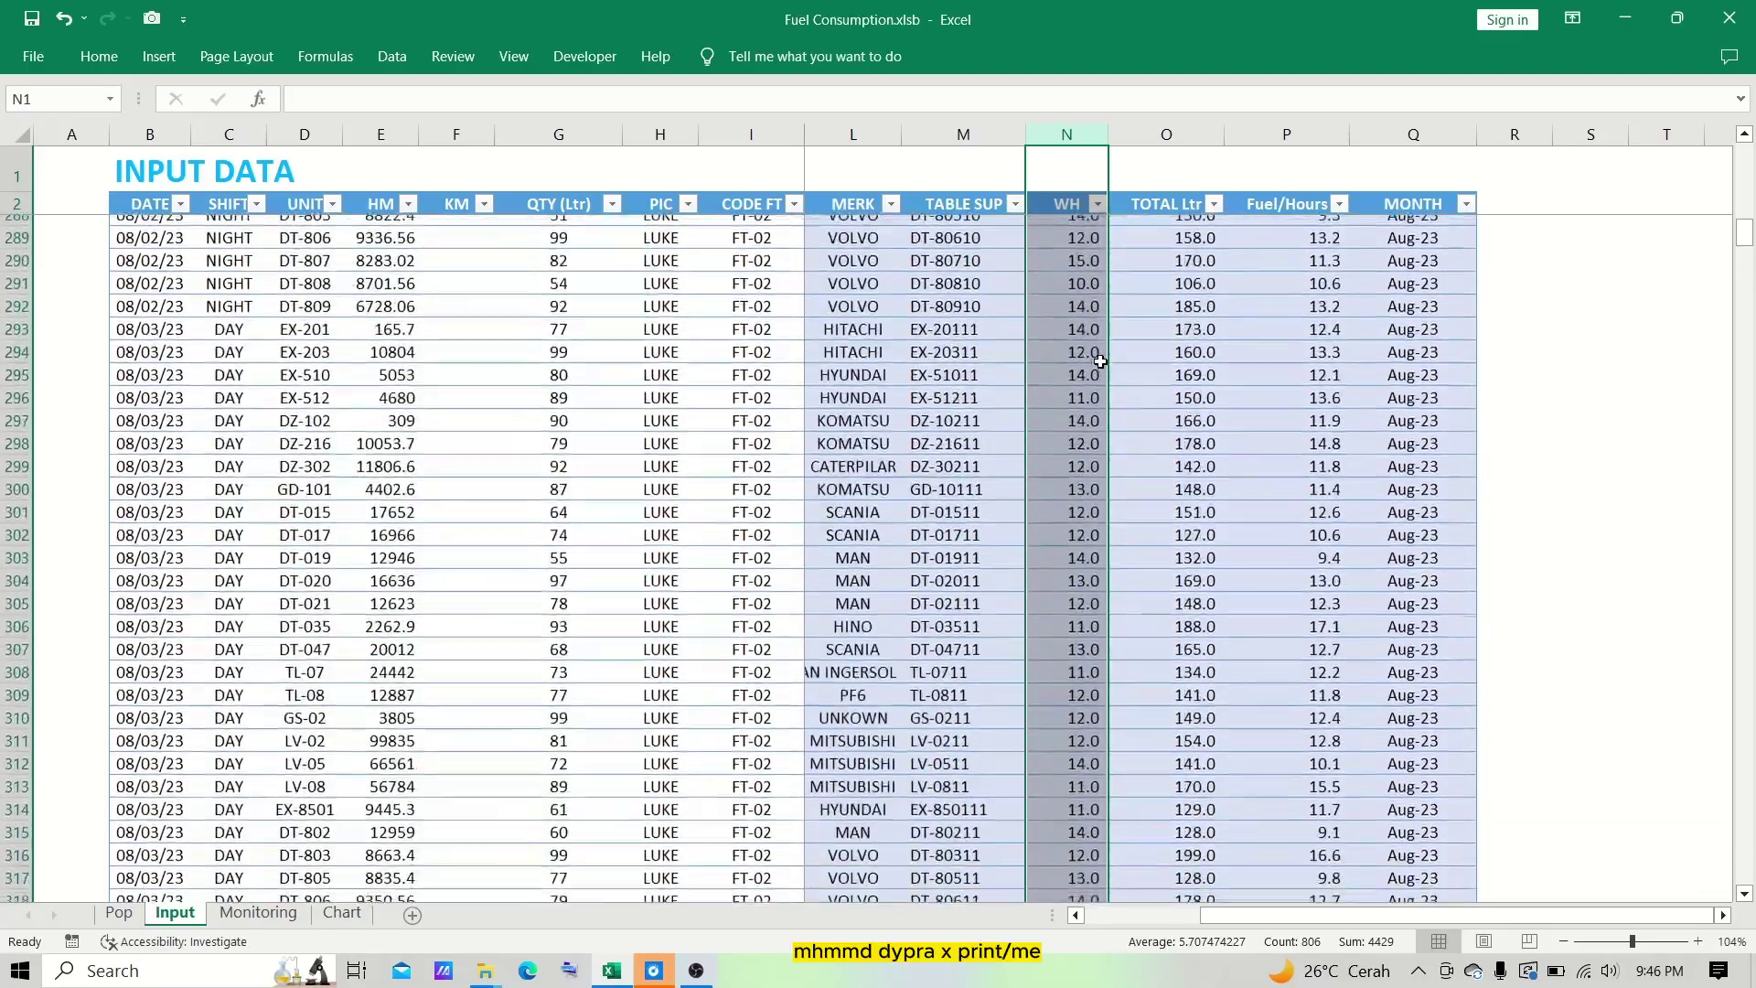
scroll(1100, 362, down, 4)
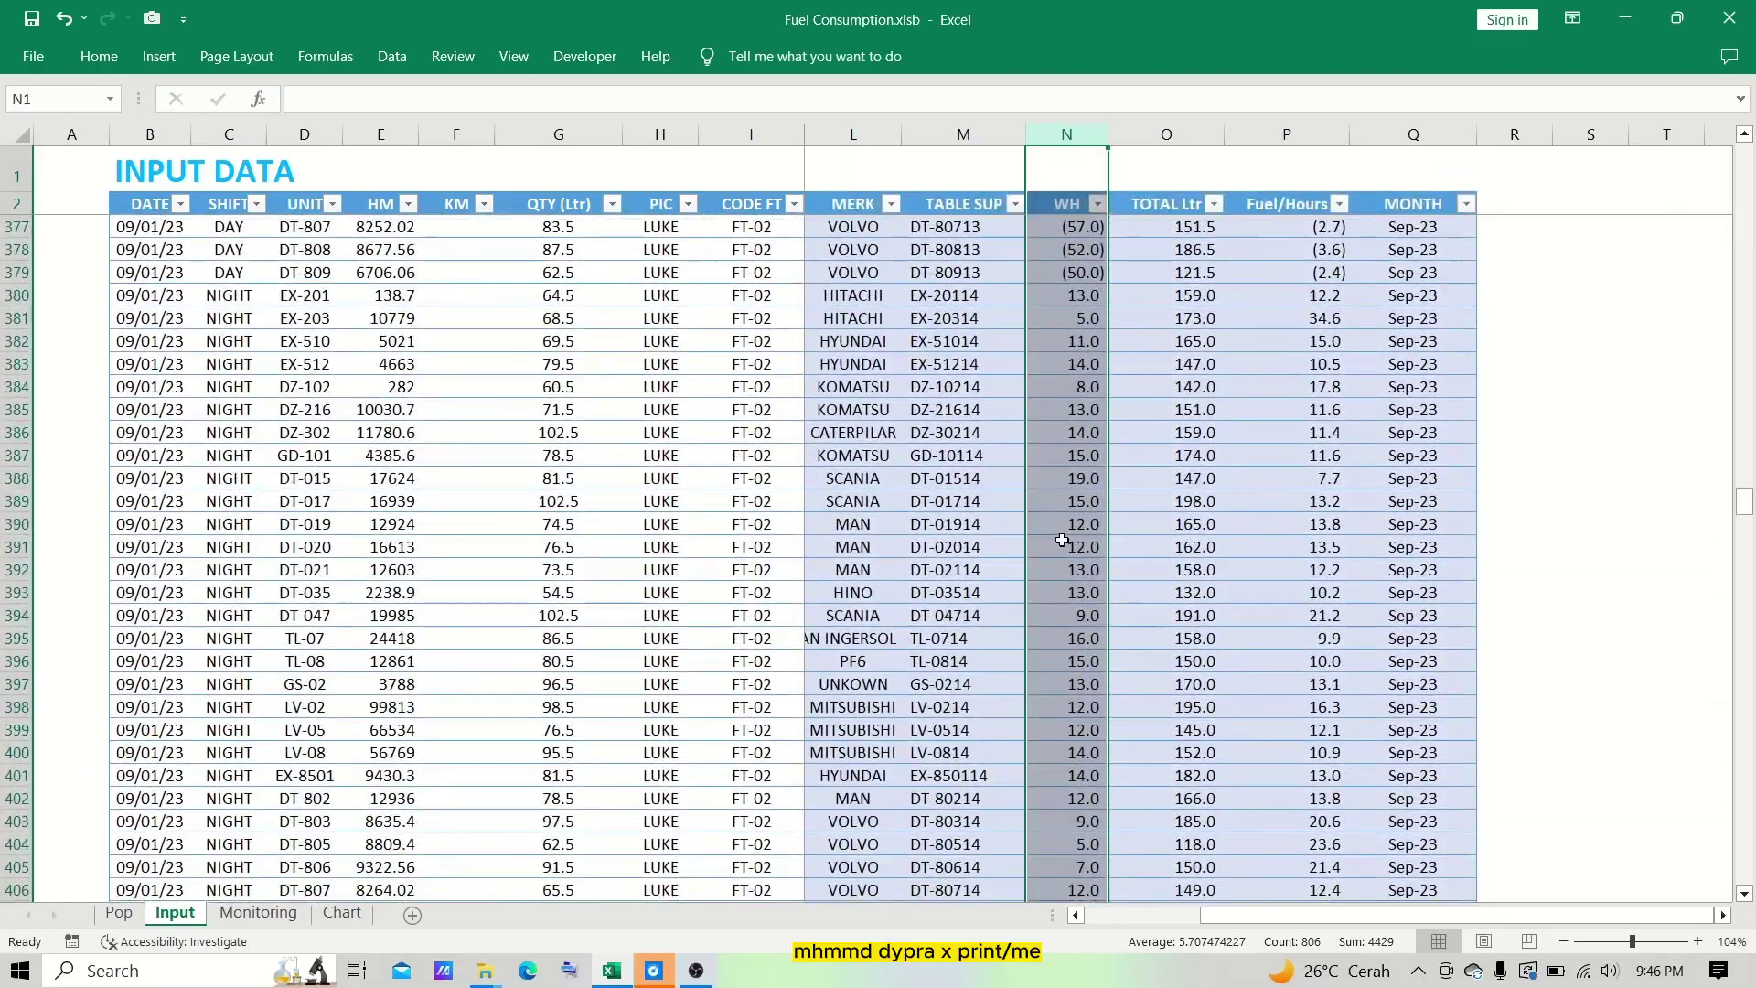
Return to the 07/01/23 records and inspect the WH formula in cell N32.
scroll(1075, 374, up, 19)
scroll(1074, 374, up, 20)
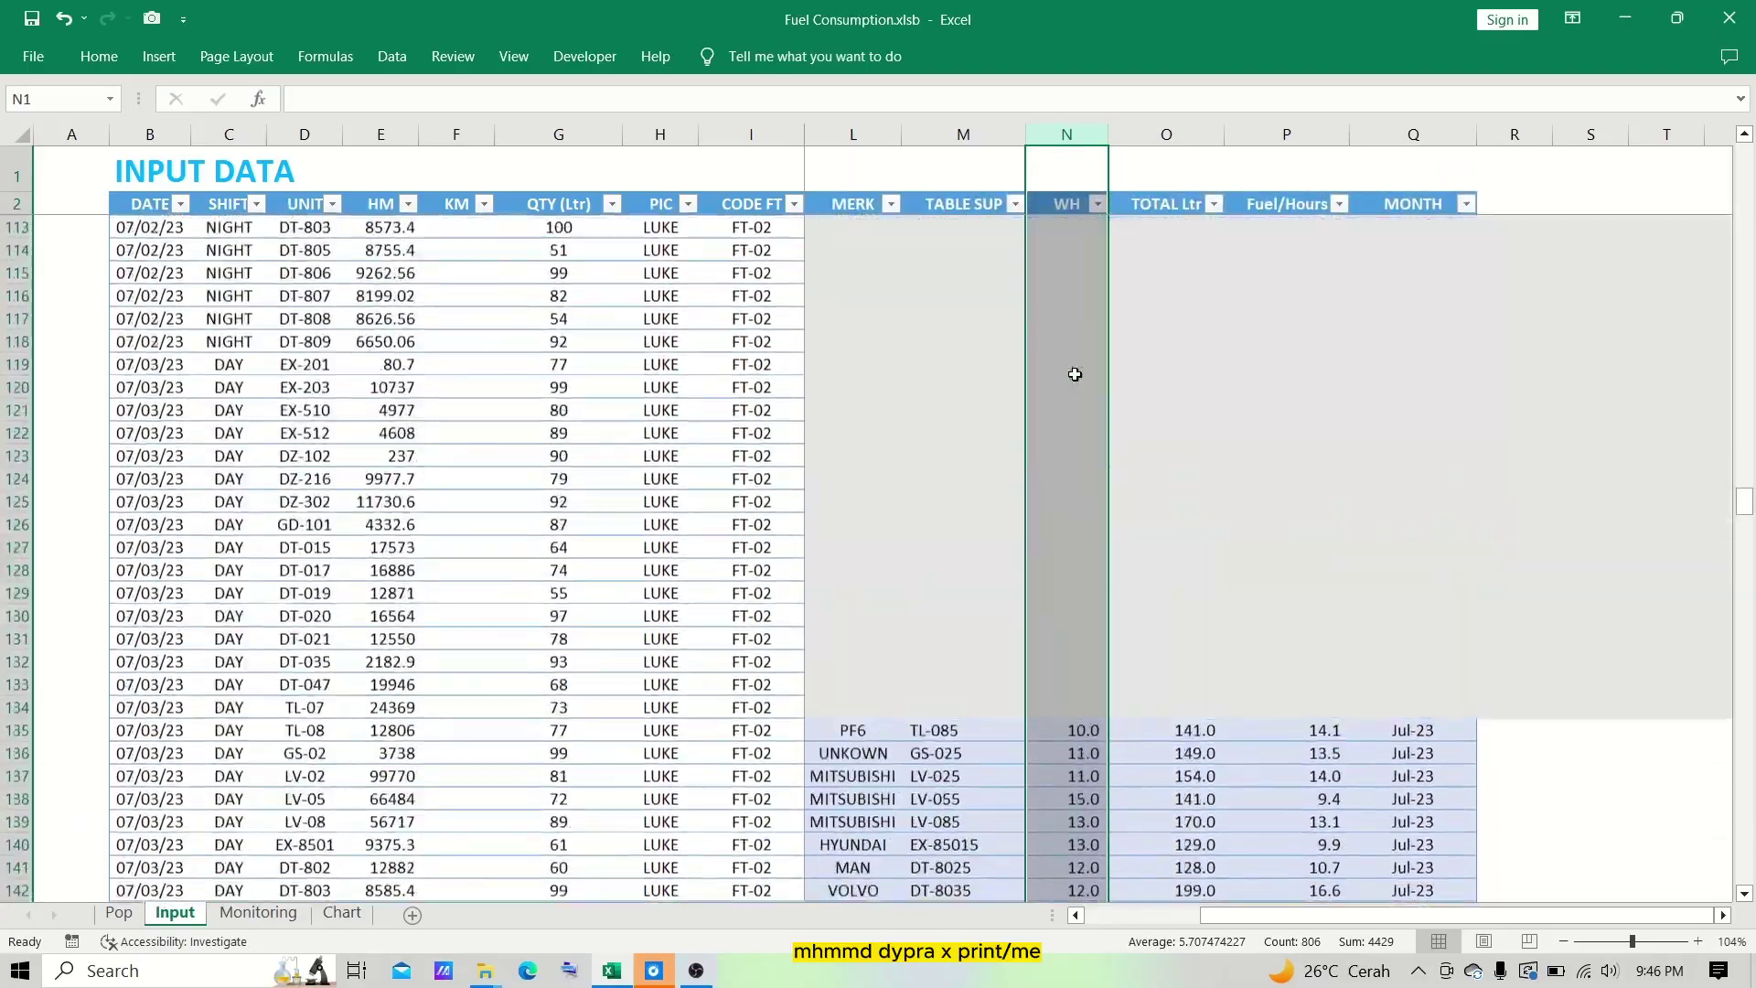
scroll(1075, 374, down, 14)
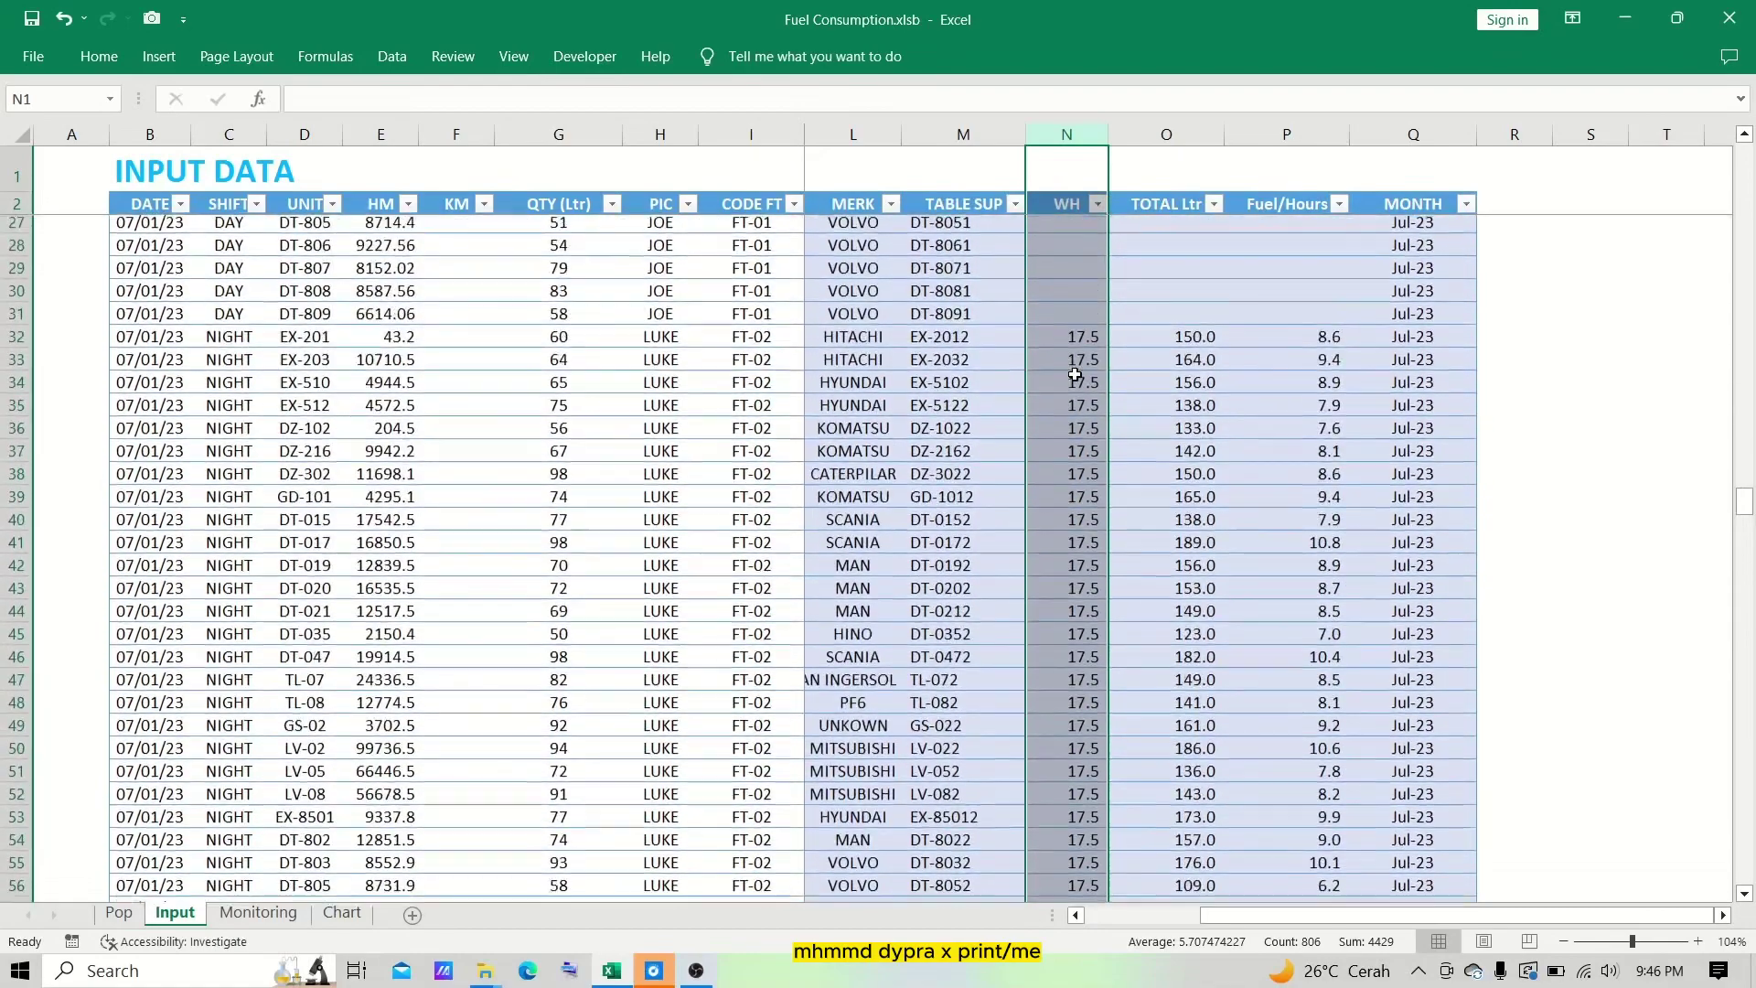
scroll(1065, 353, up, 6)
click(1065, 349)
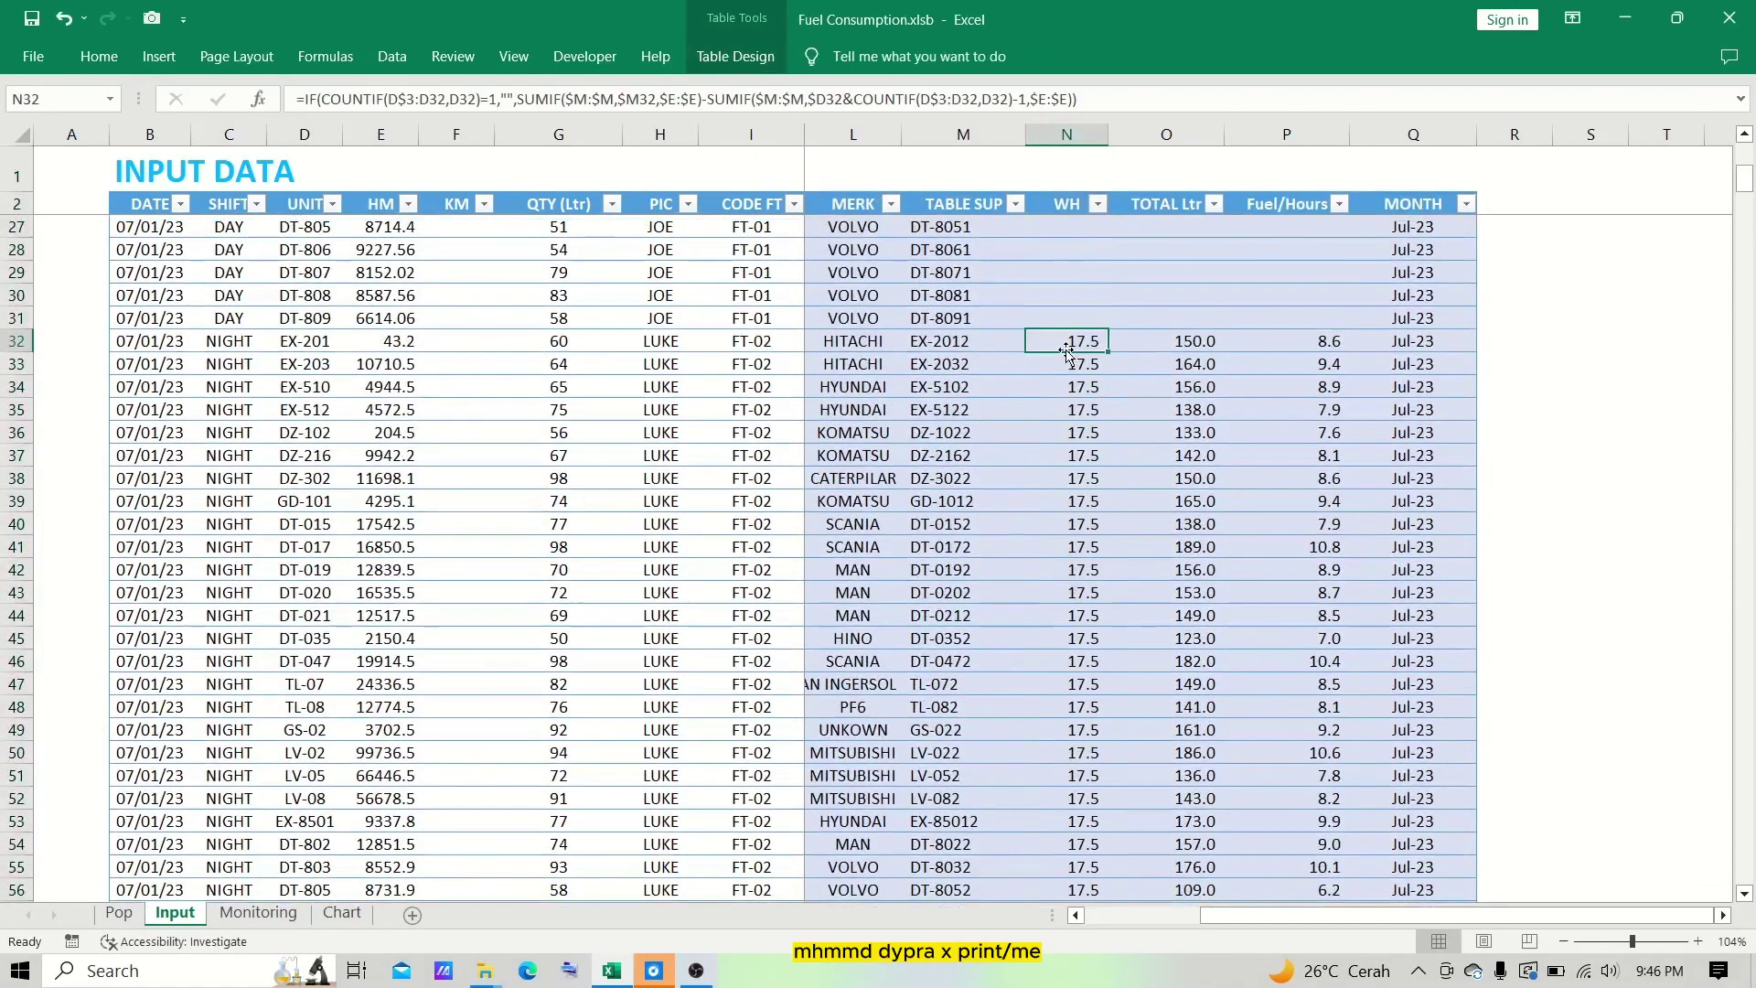
Select unit EX-201 in cell D32 and compare the HM readings of its NIGHT and DAY records for 07/01/23.
click(313, 344)
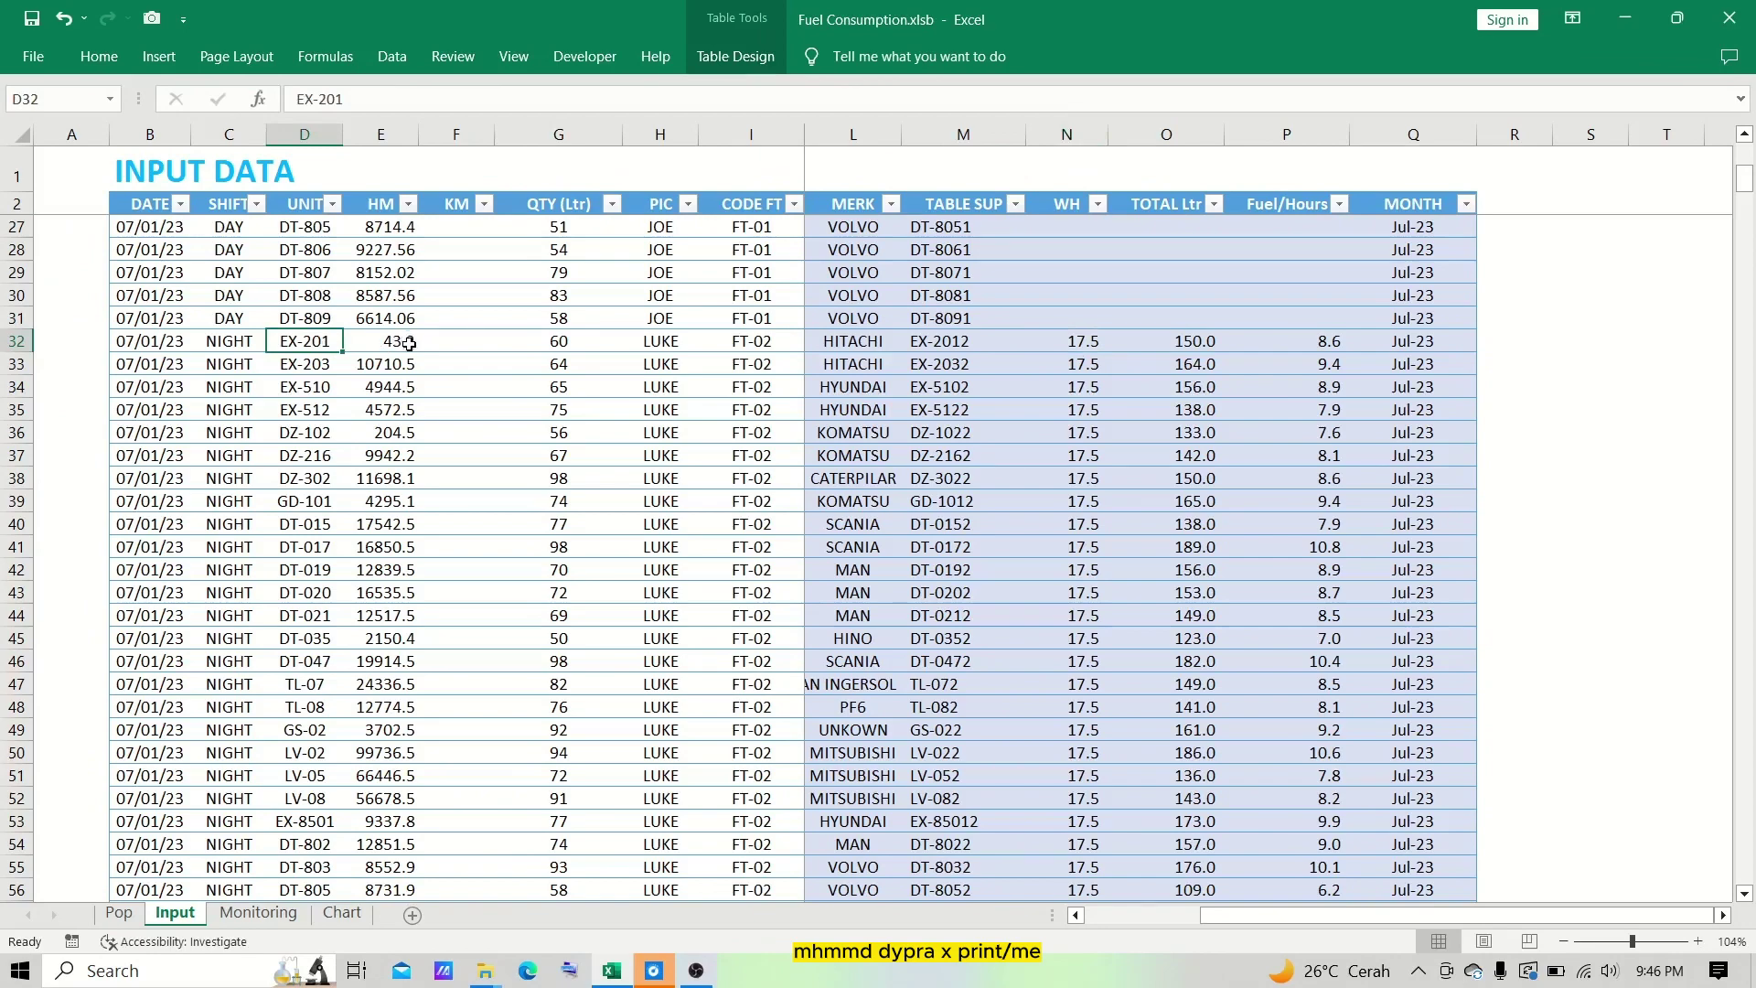
scroll(409, 345, up, 8)
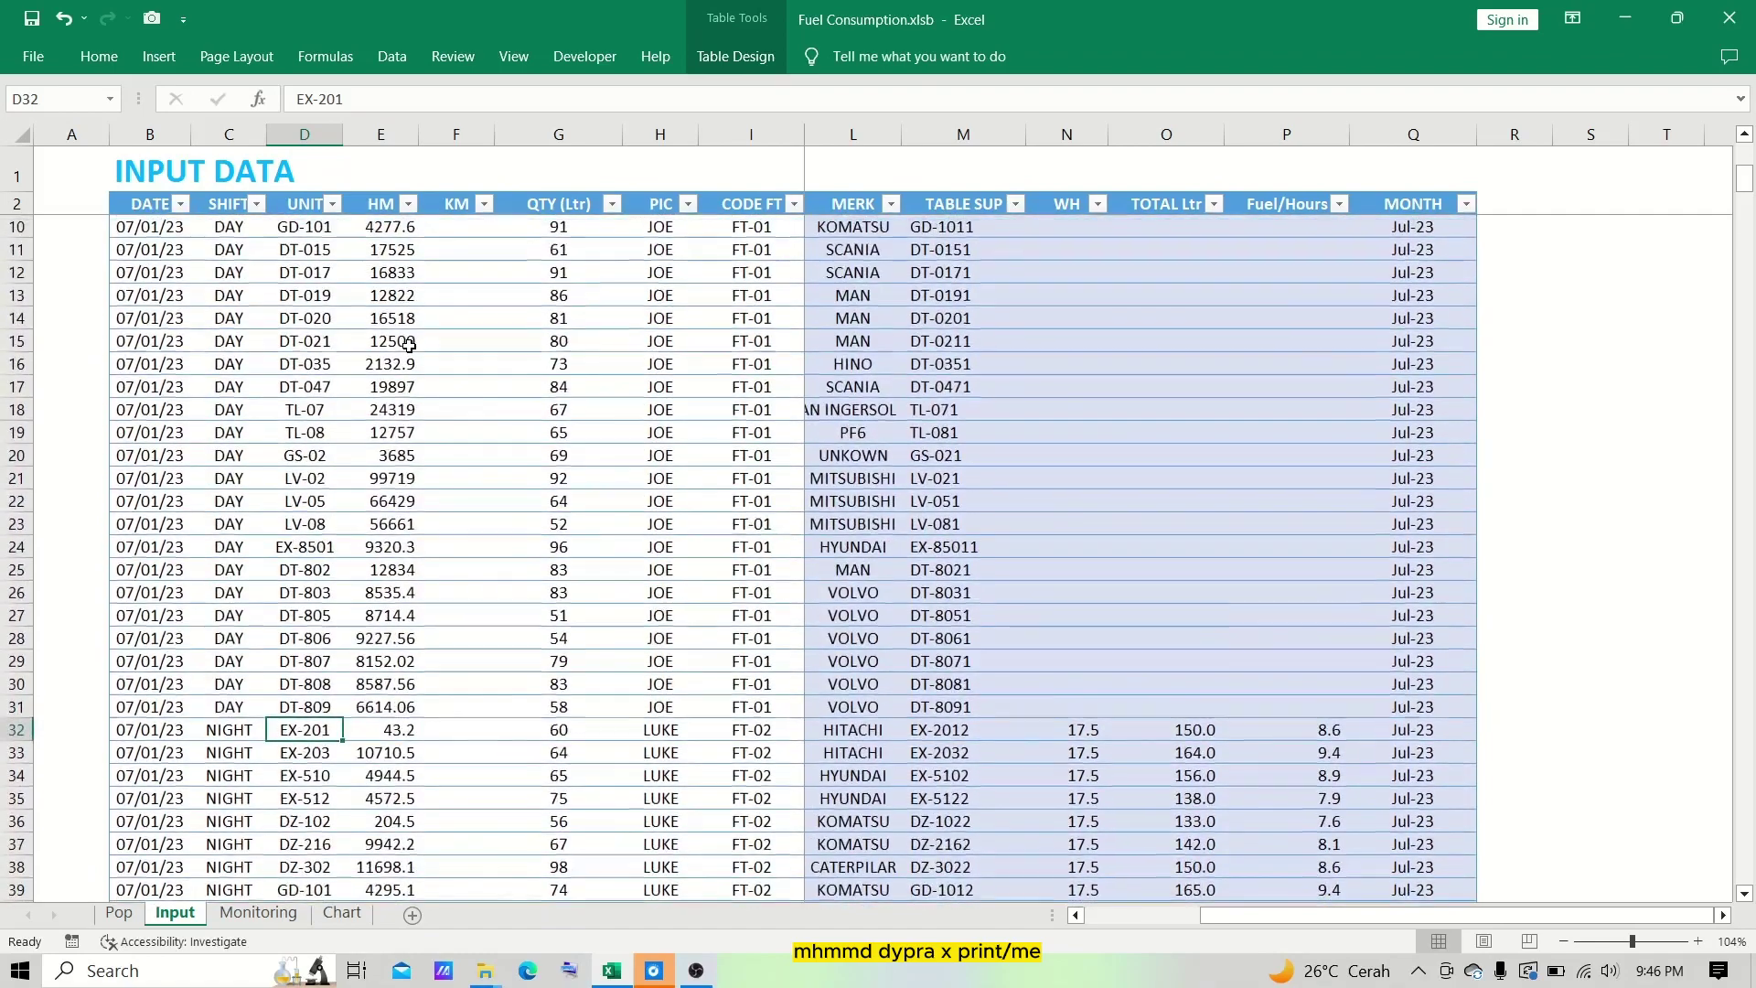
scroll(409, 345, up, 1)
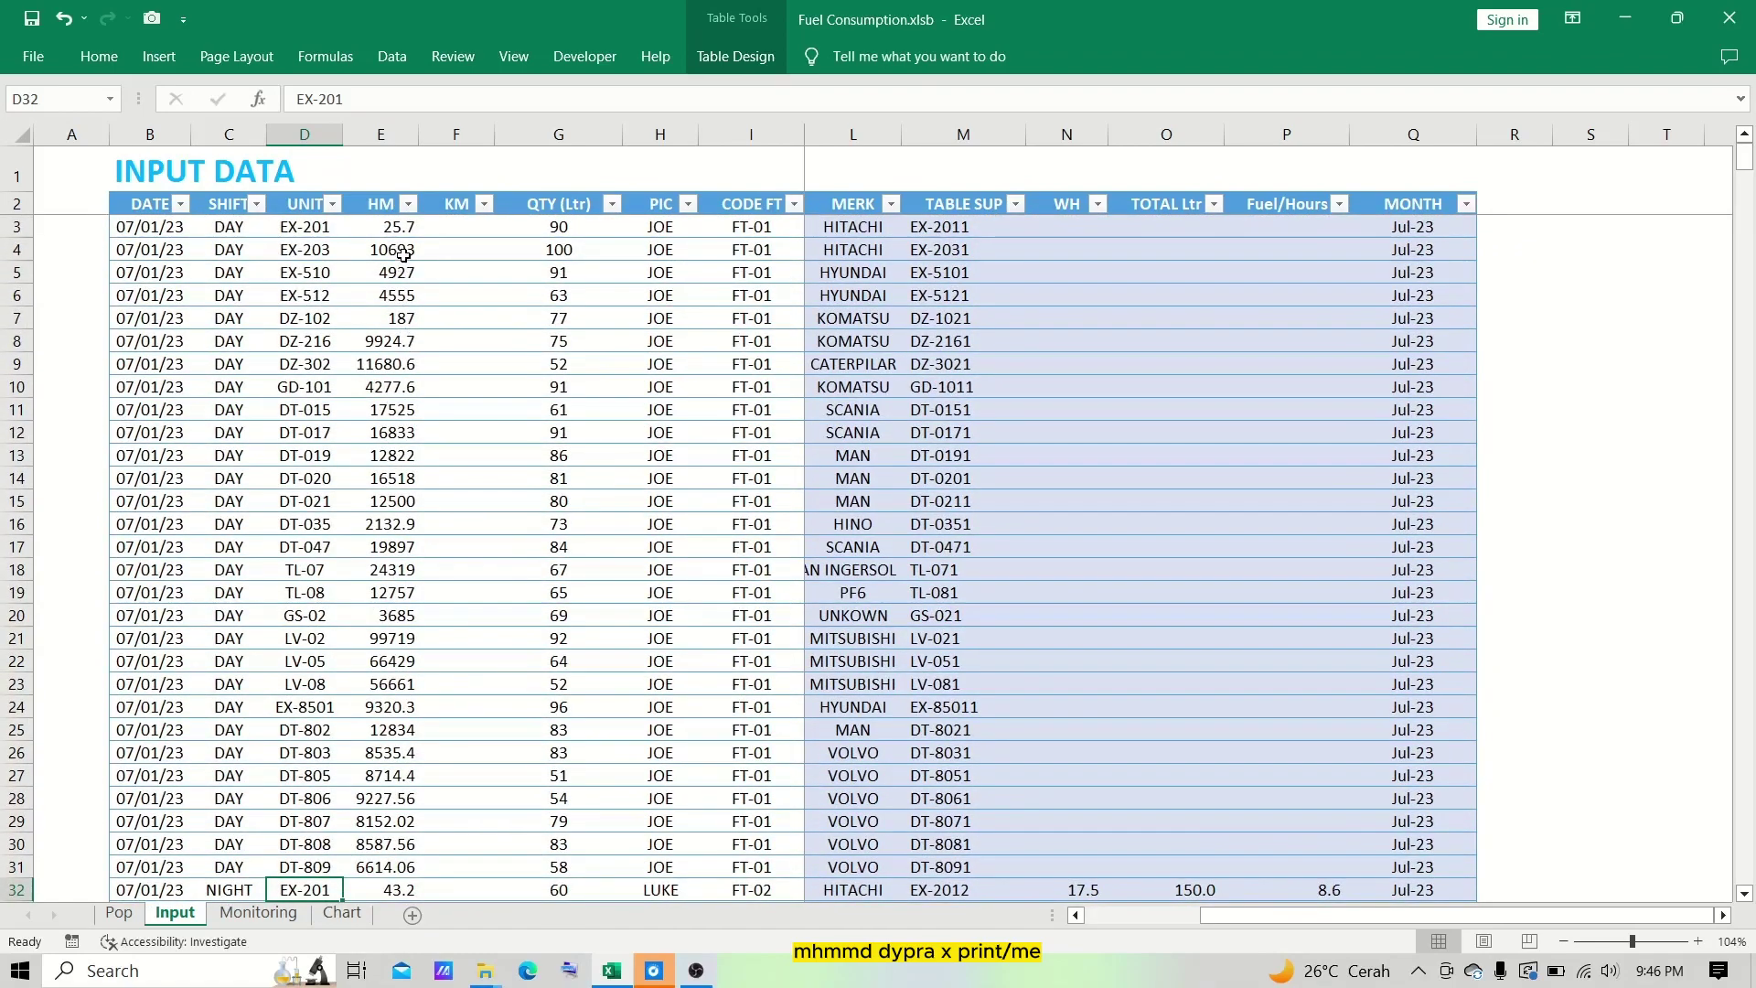
scroll(410, 266, down, 2)
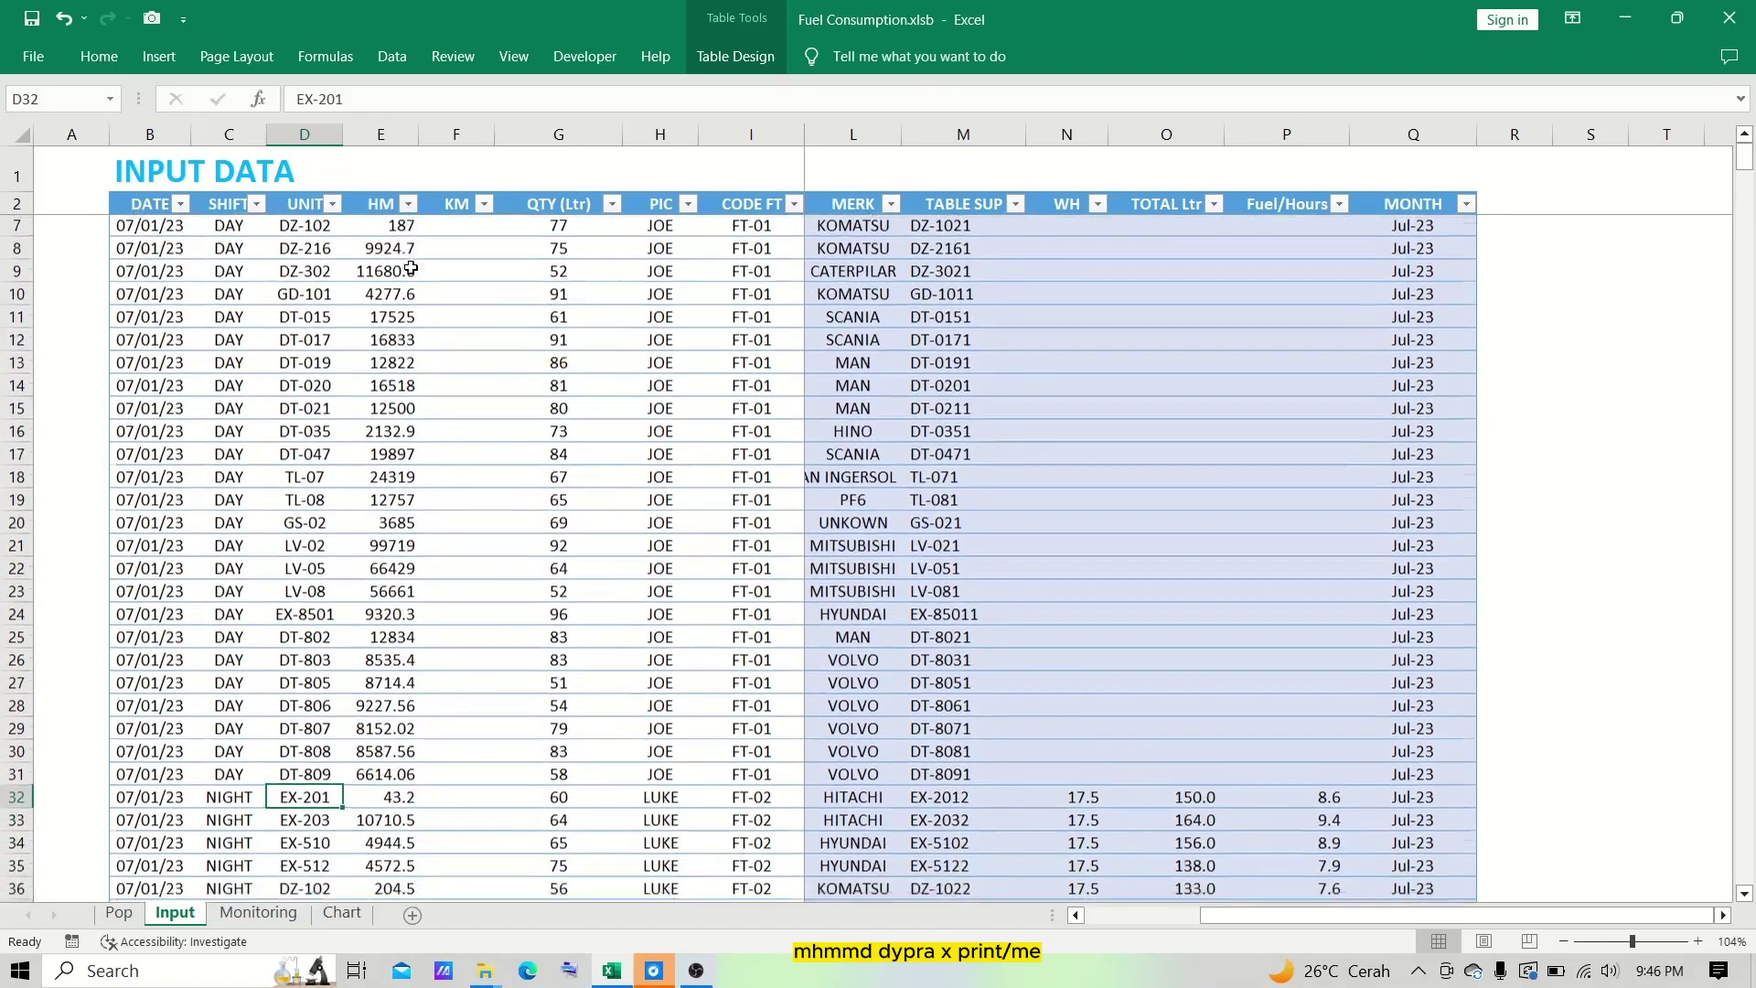
scroll(410, 266, down, 2)
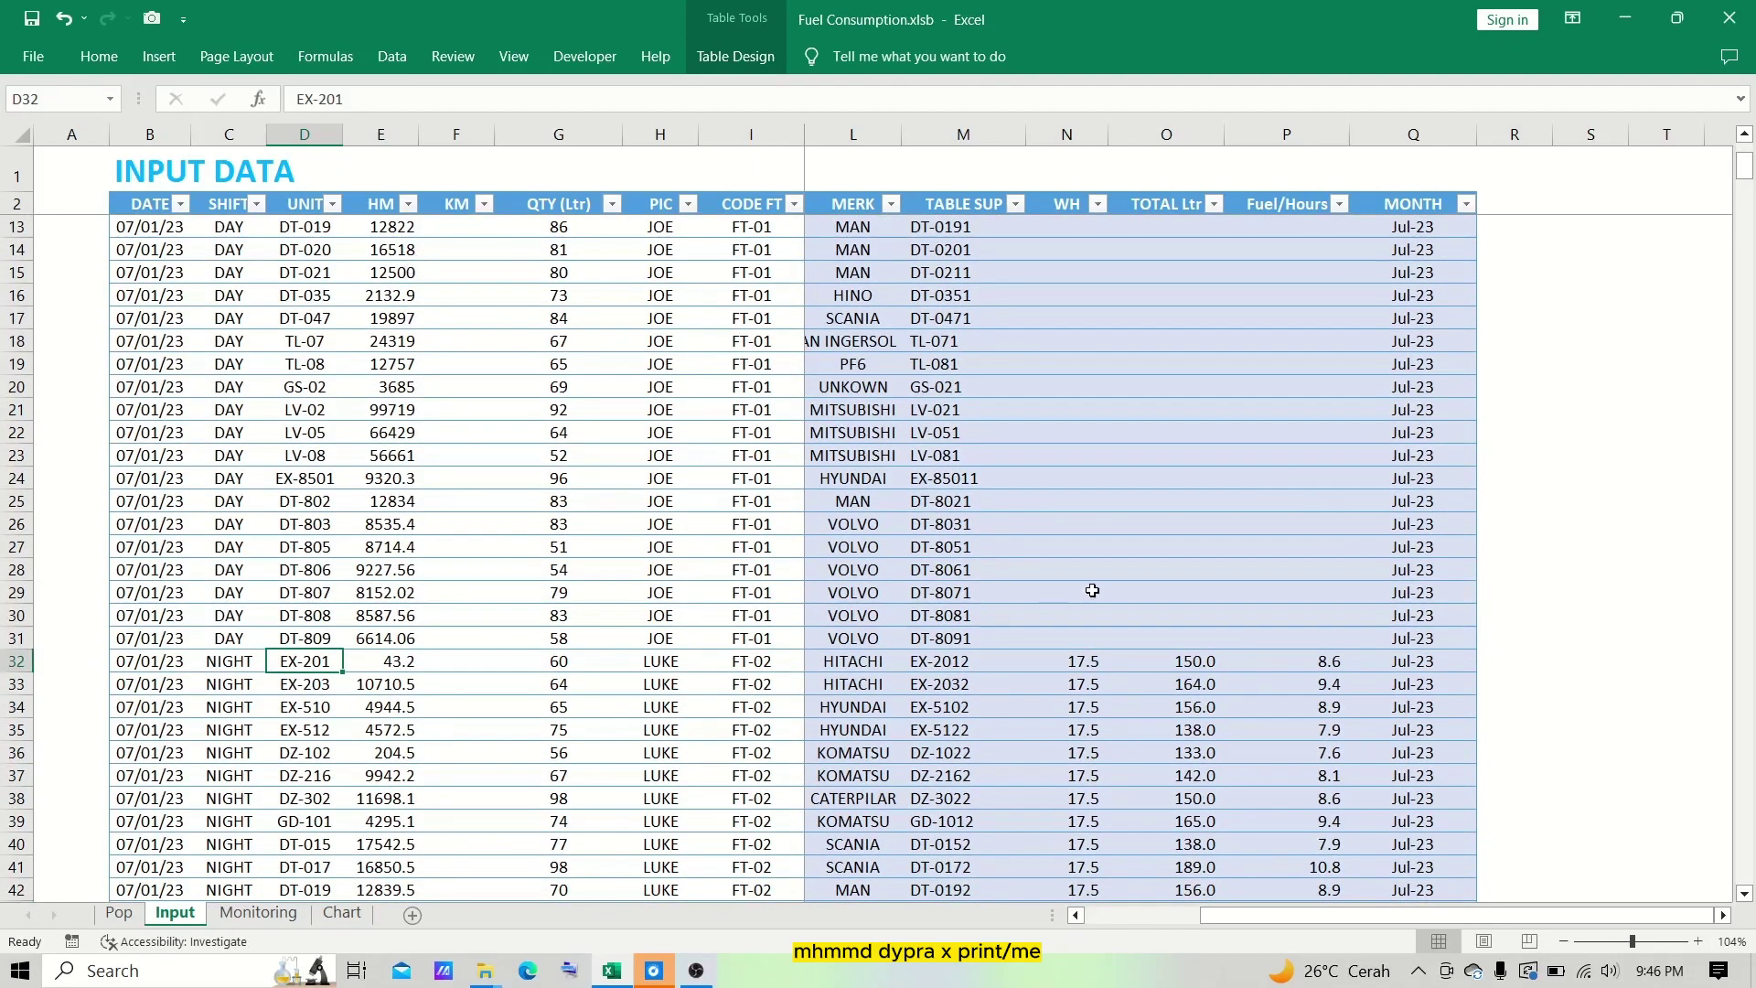
Enter the check formula =43.2-25.7 in the blank cell S31 beside the INPUT DATA table.
click(1560, 636)
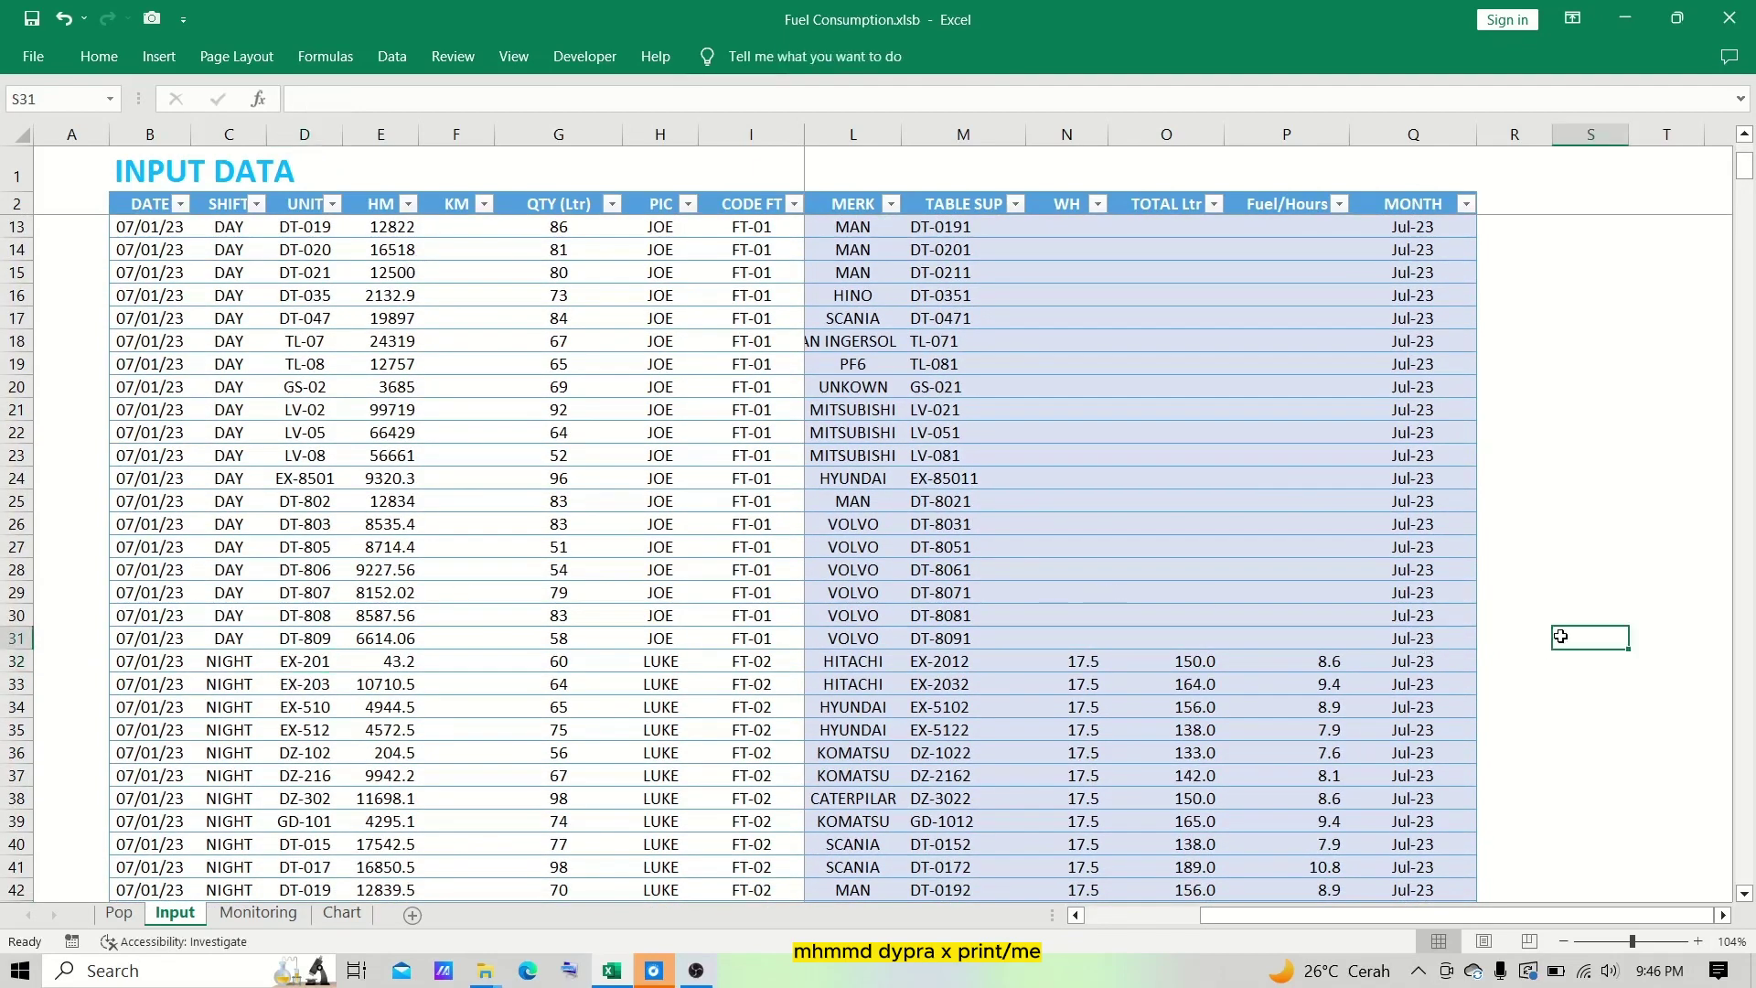
text(=)
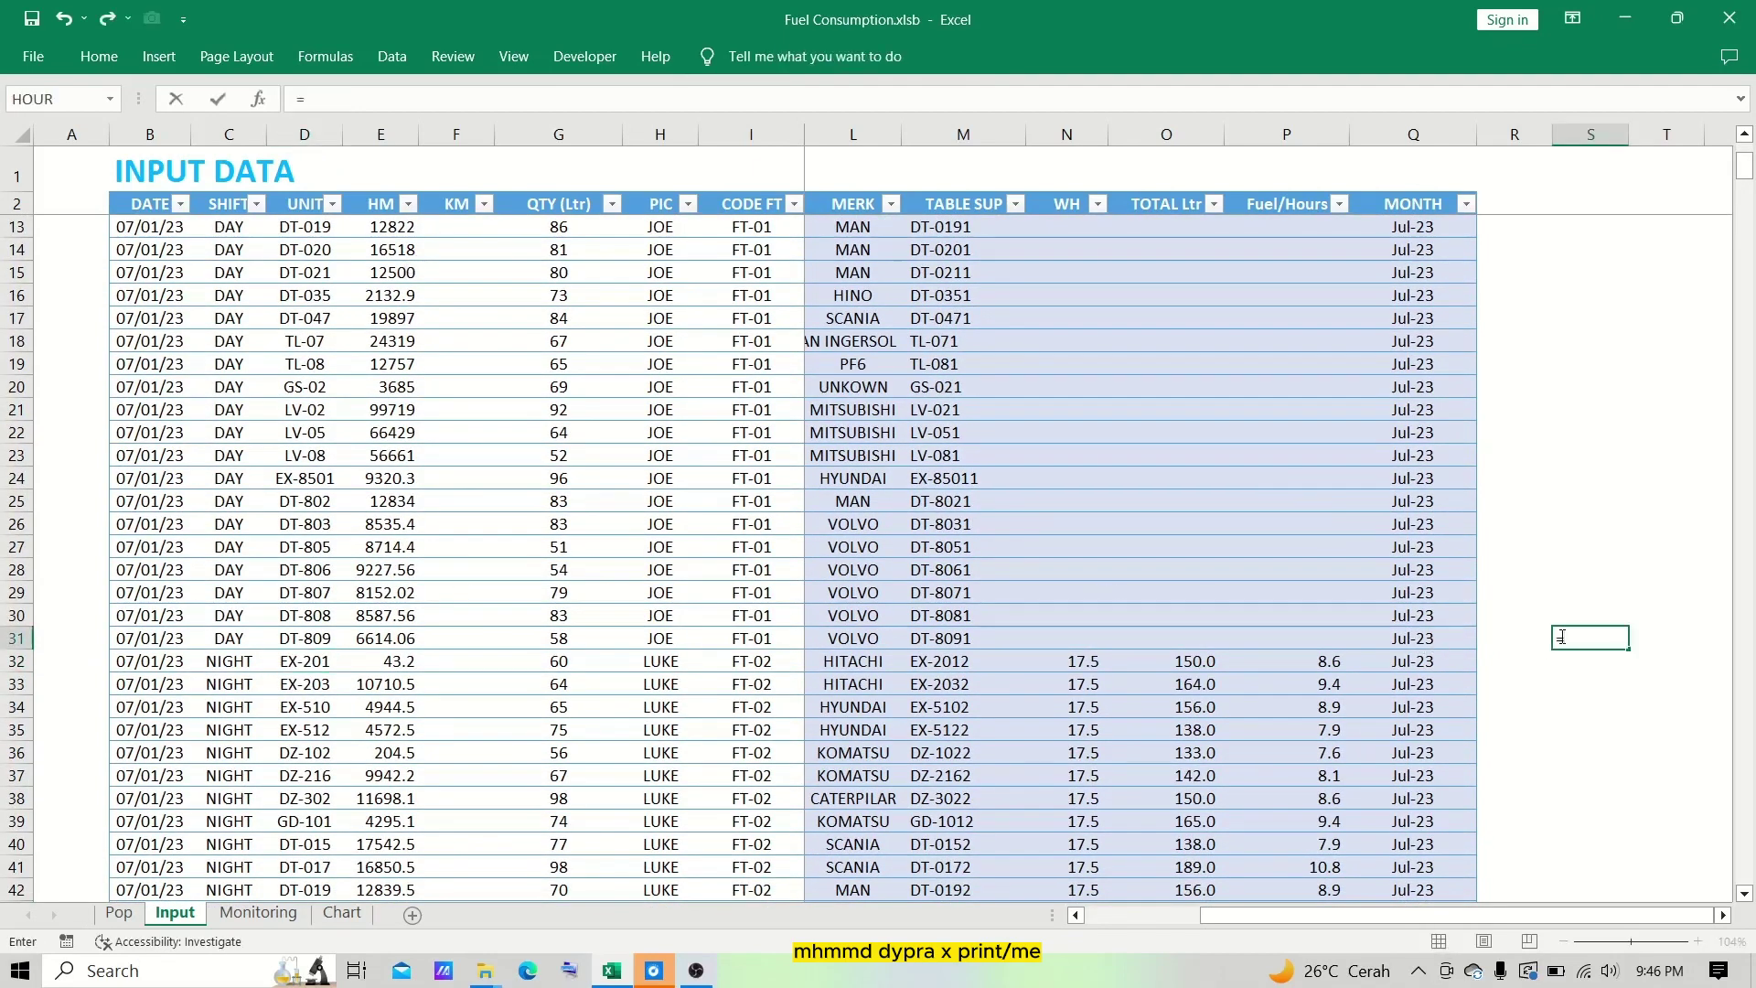
text(43,2-25.7)
key(BackSpace)
text(.)
key(ctrl+Return)
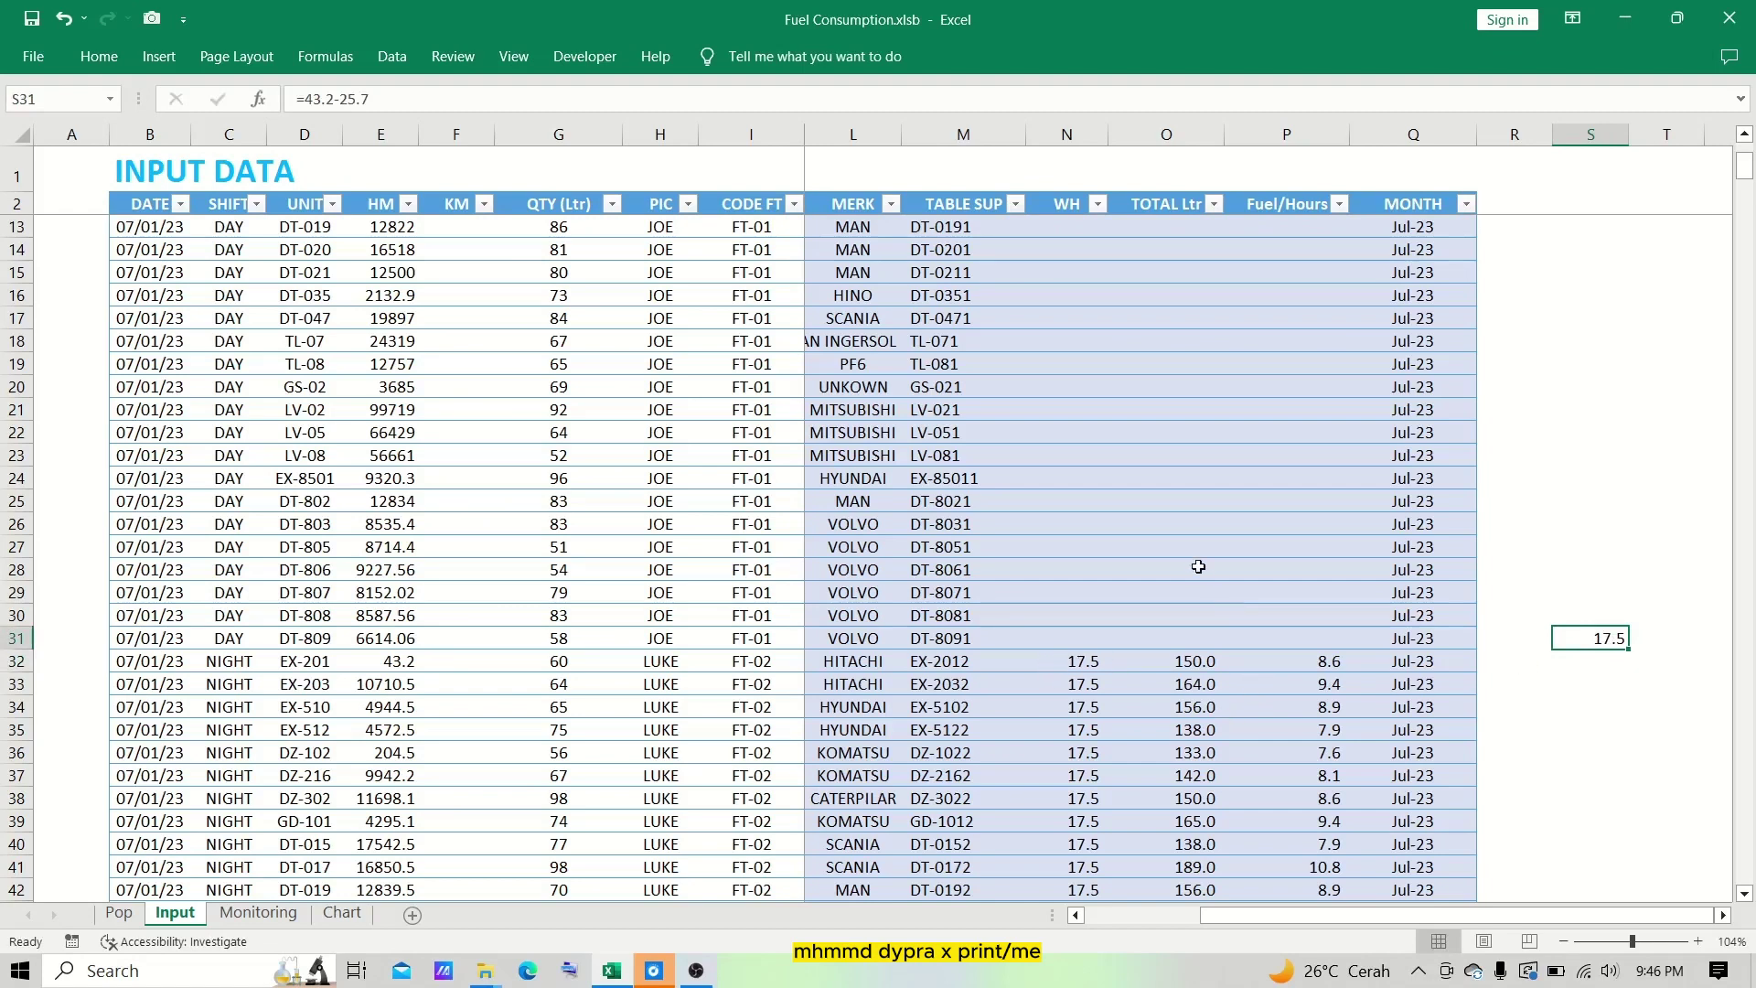
Select the TOTAL Ltr column and the MONTH column in turn to review their values.
scroll(1198, 567, down, 3)
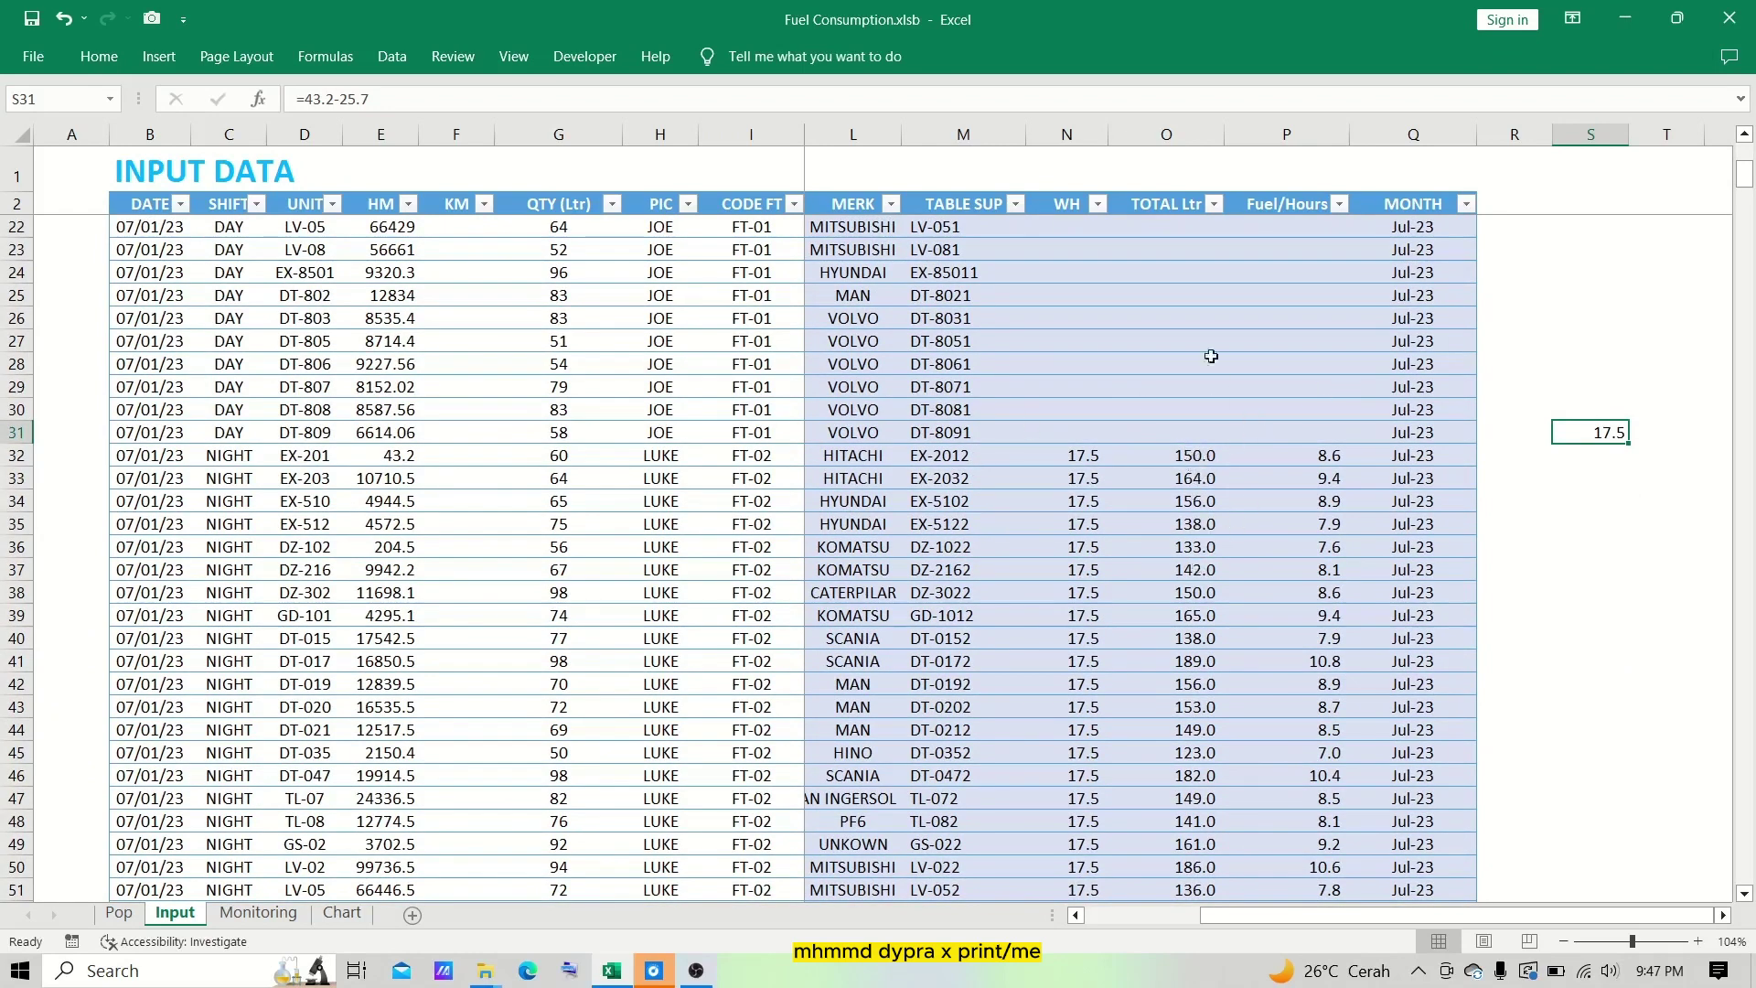
click(1135, 132)
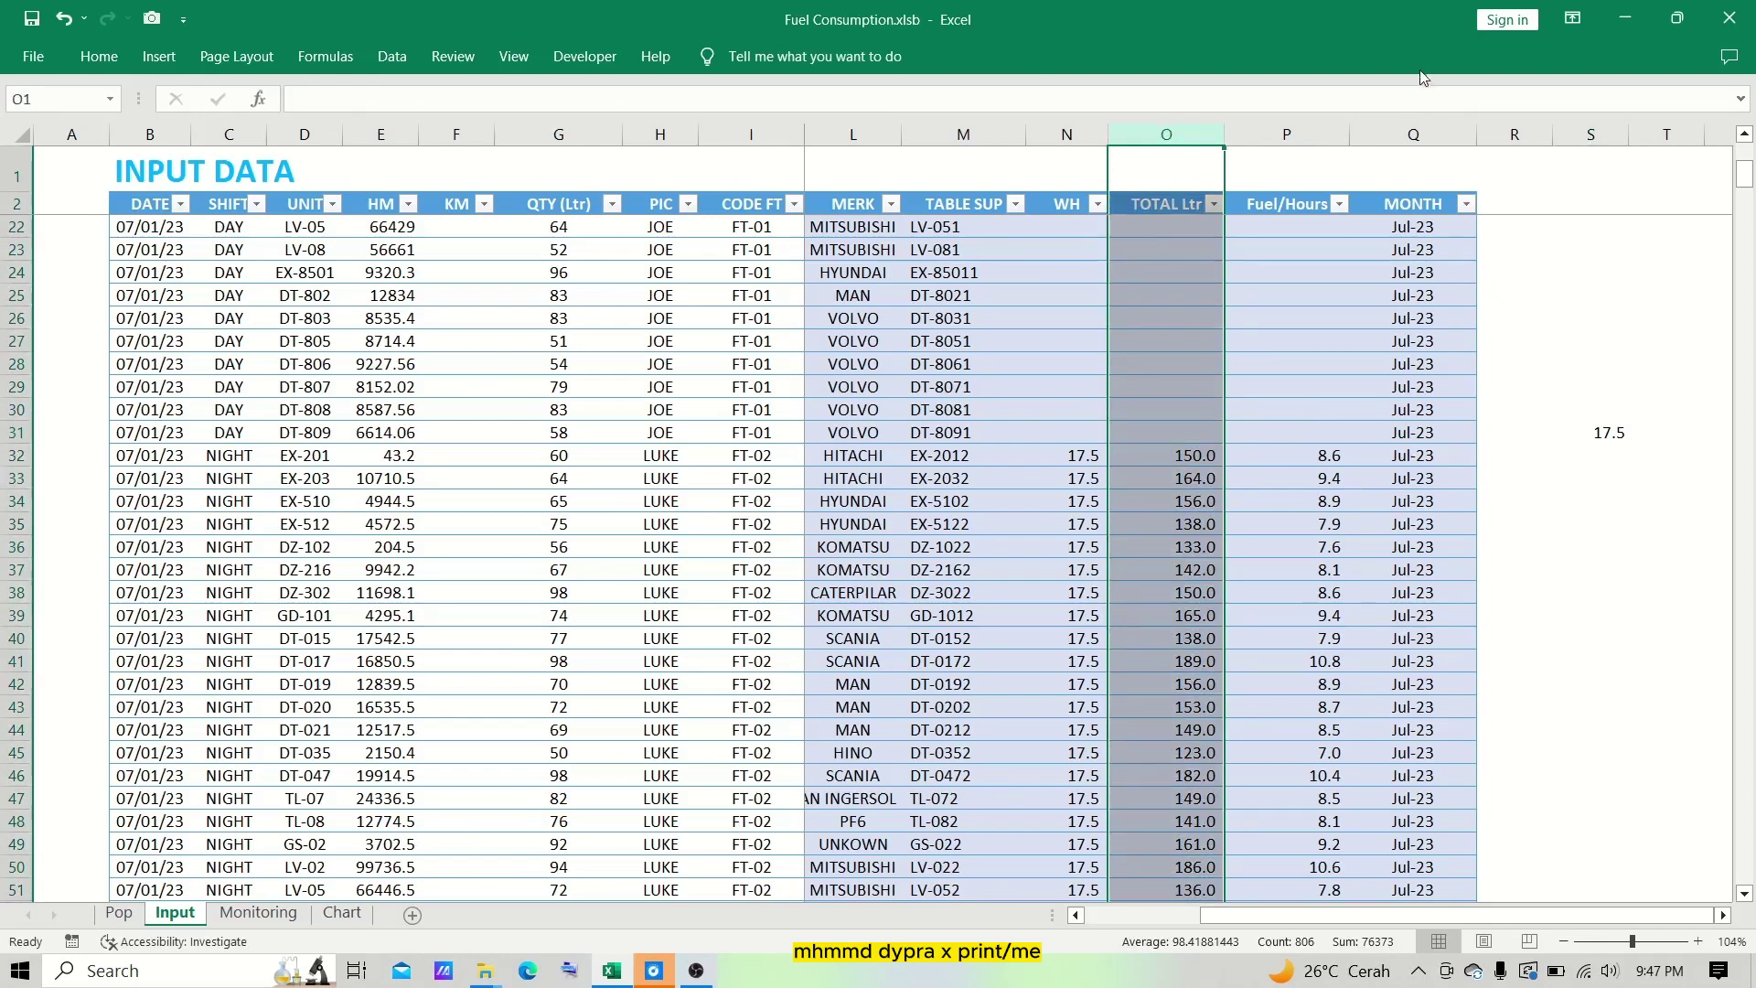
click(1417, 133)
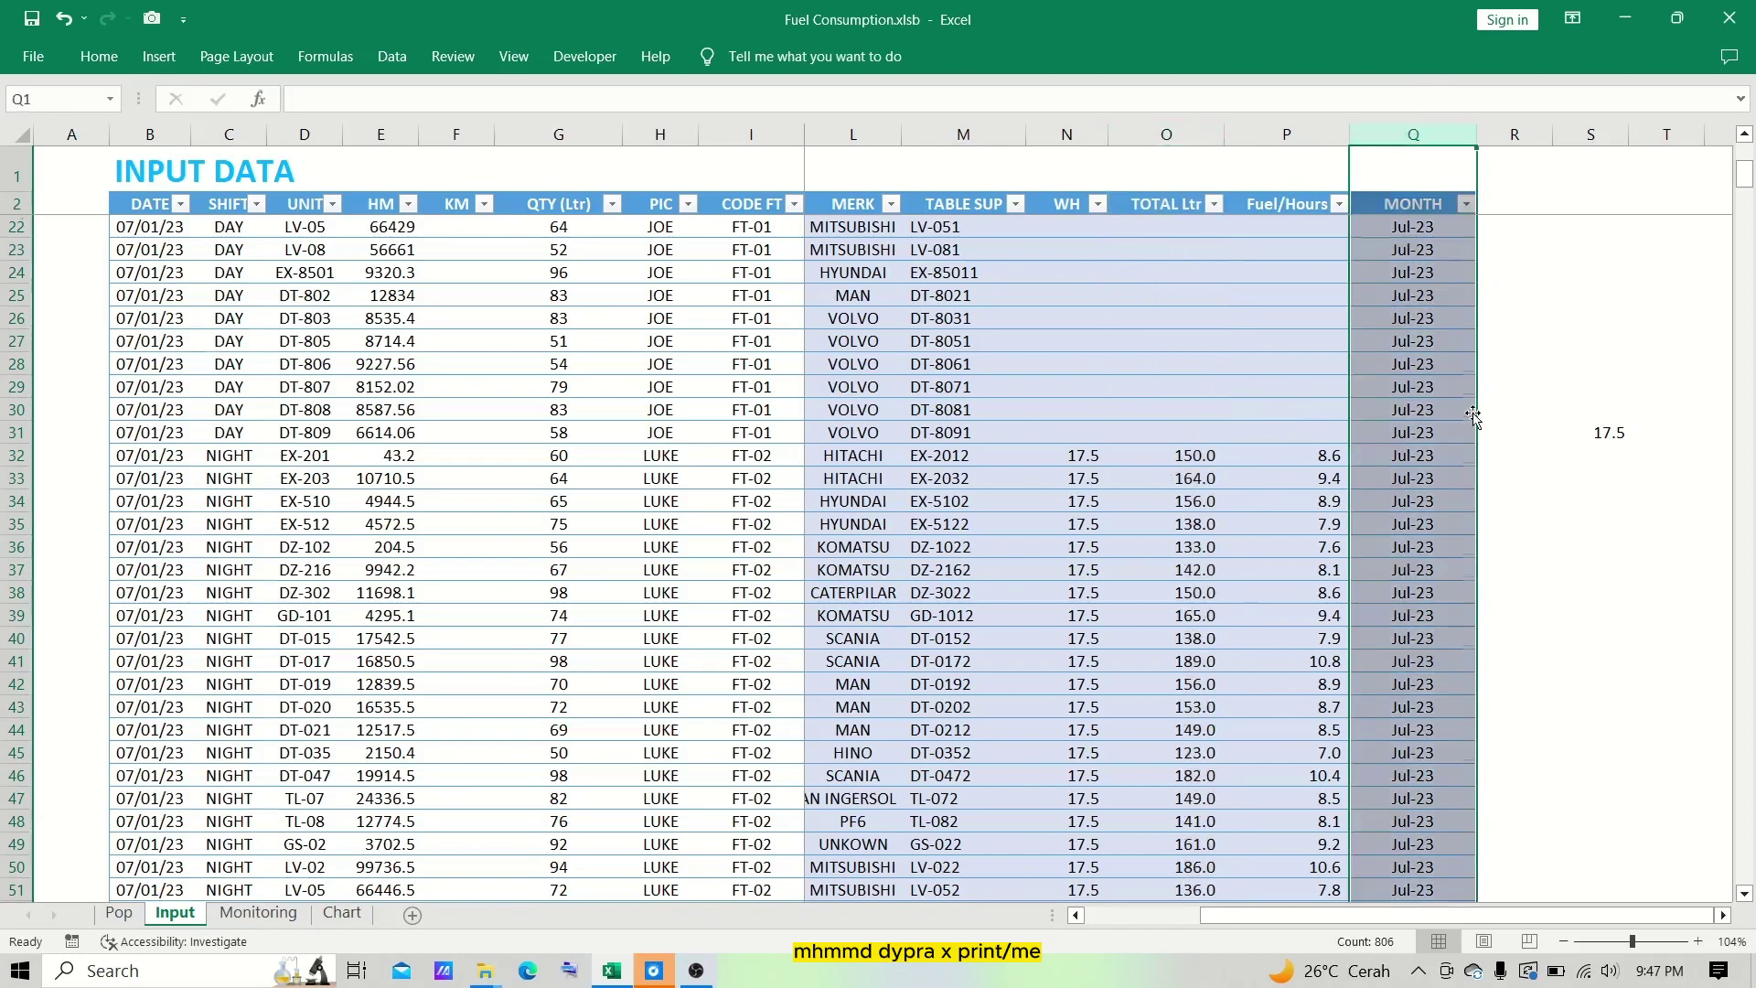
Clear the check formula from cell S31.
scroll(1473, 416, up, 6)
scroll(1610, 594, down, 2)
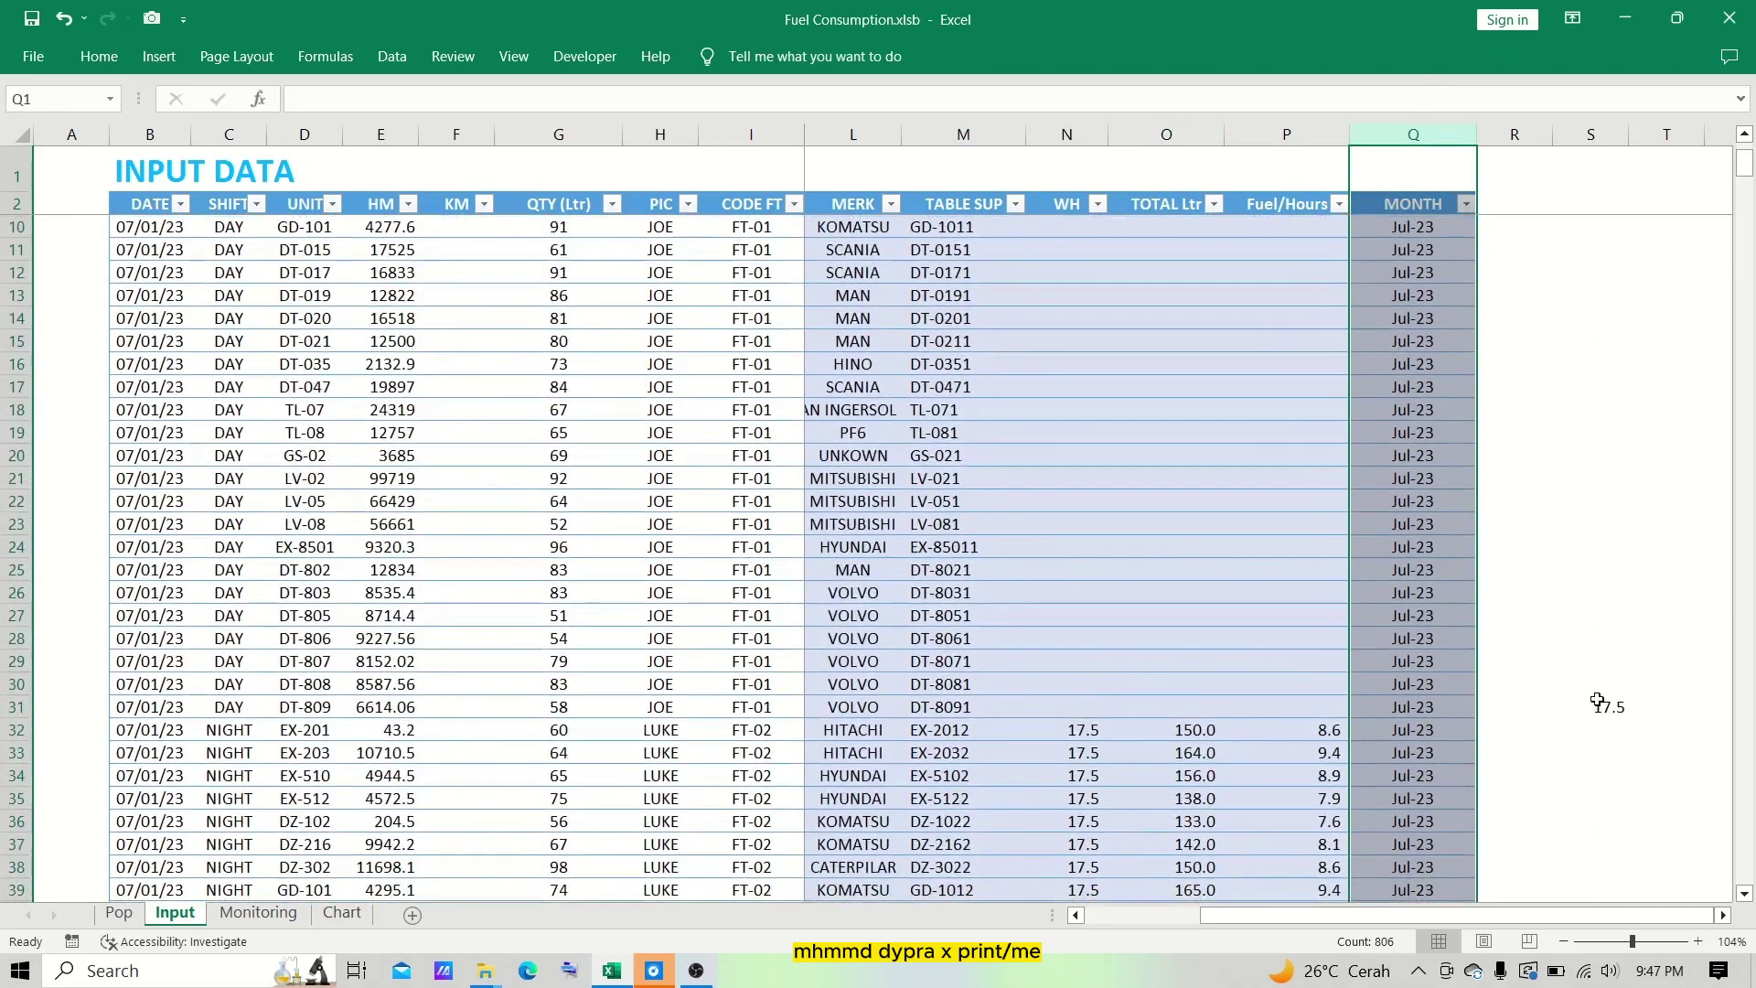
click(1595, 709)
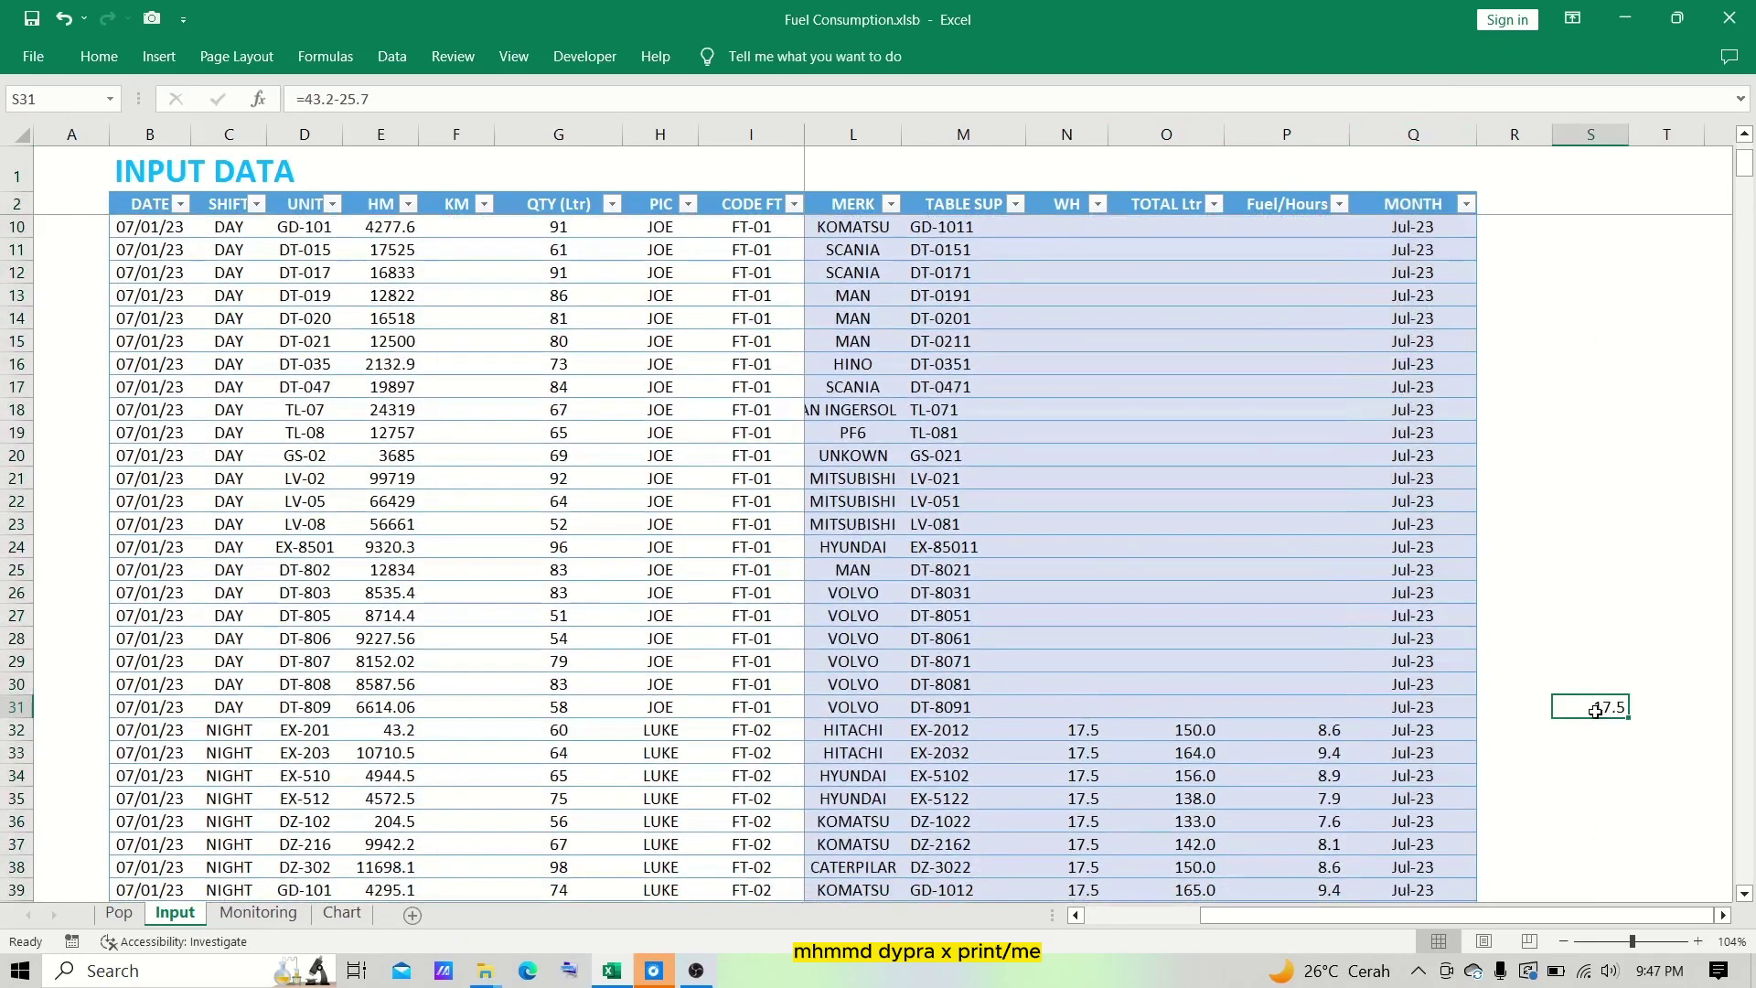
key(Delete)
Switch to the Pop sheet and review the POPULATION unit list from its last records back to the first.
click(119, 914)
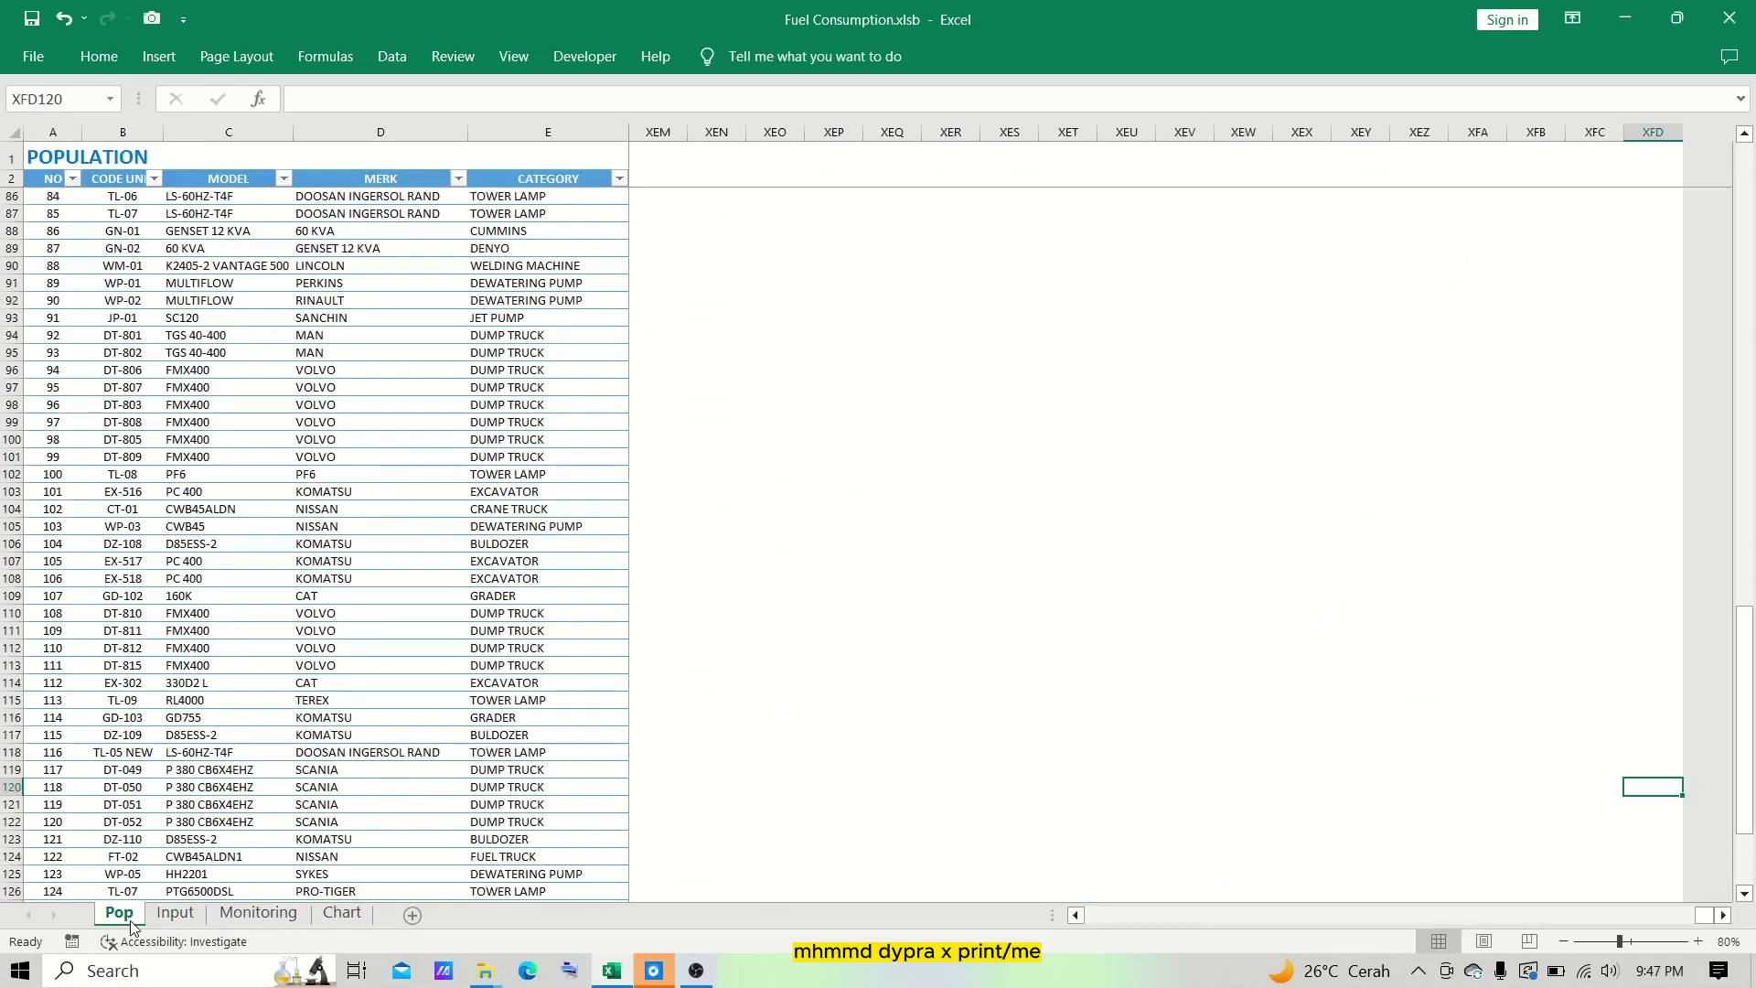
scroll(211, 708, down, 7)
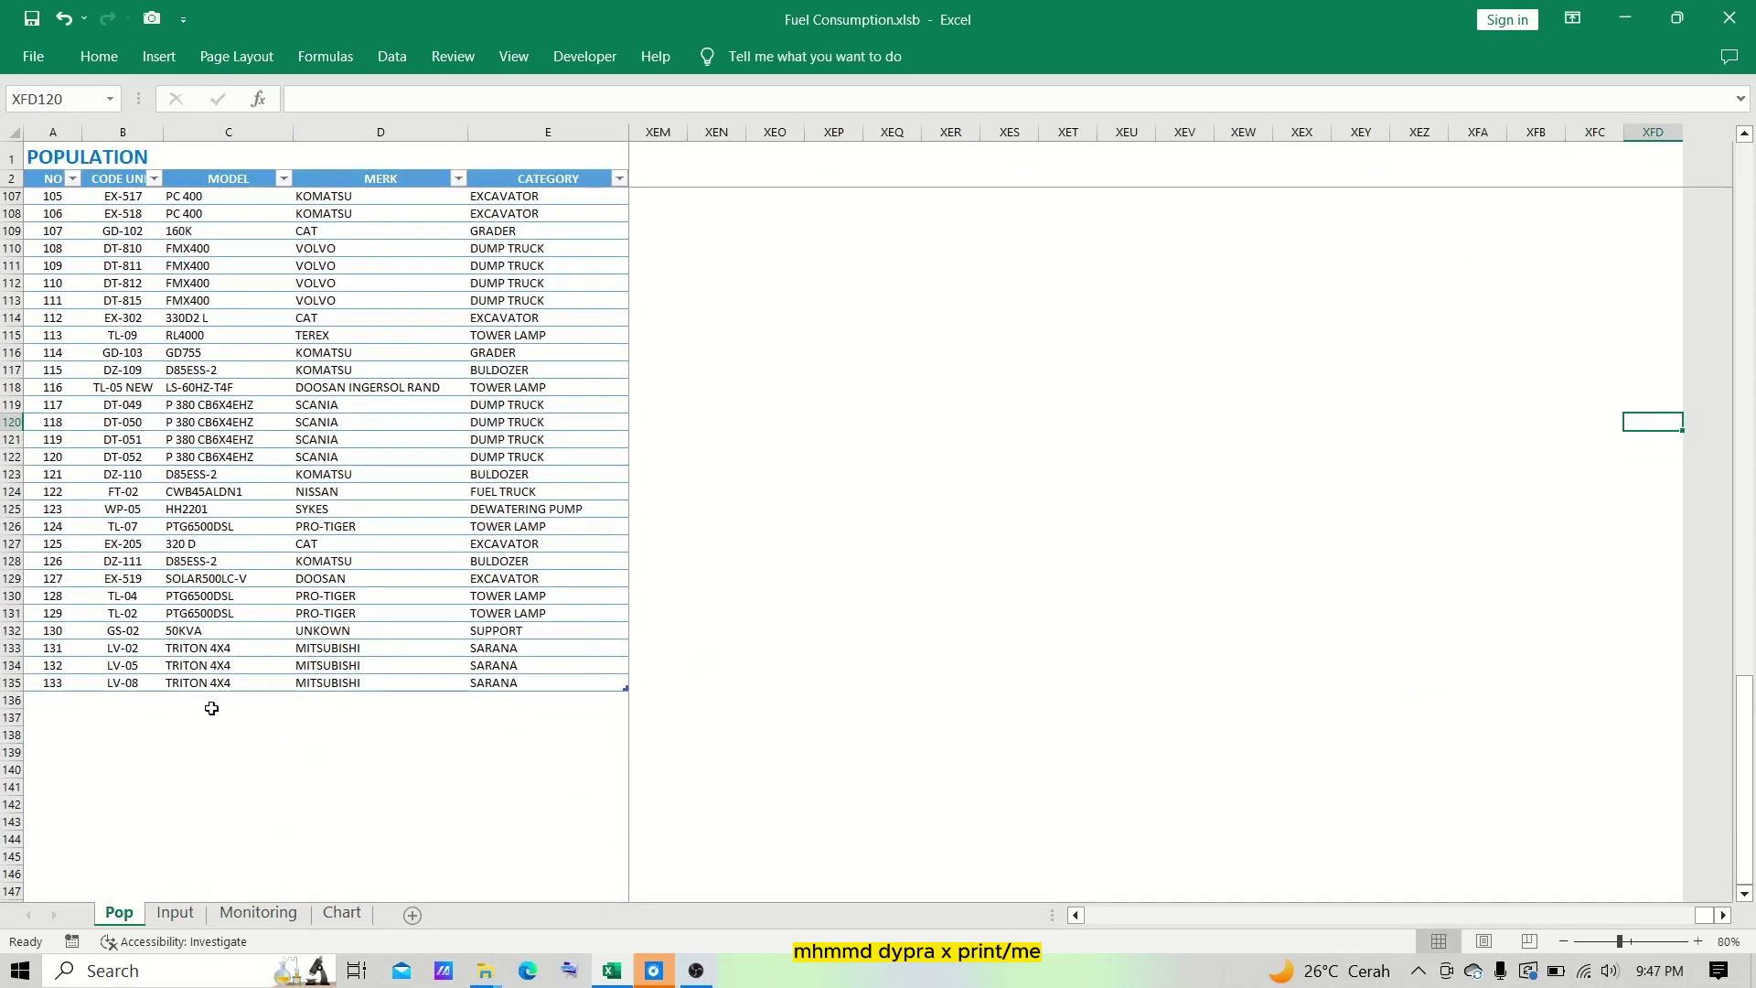
scroll(211, 708, up, 20)
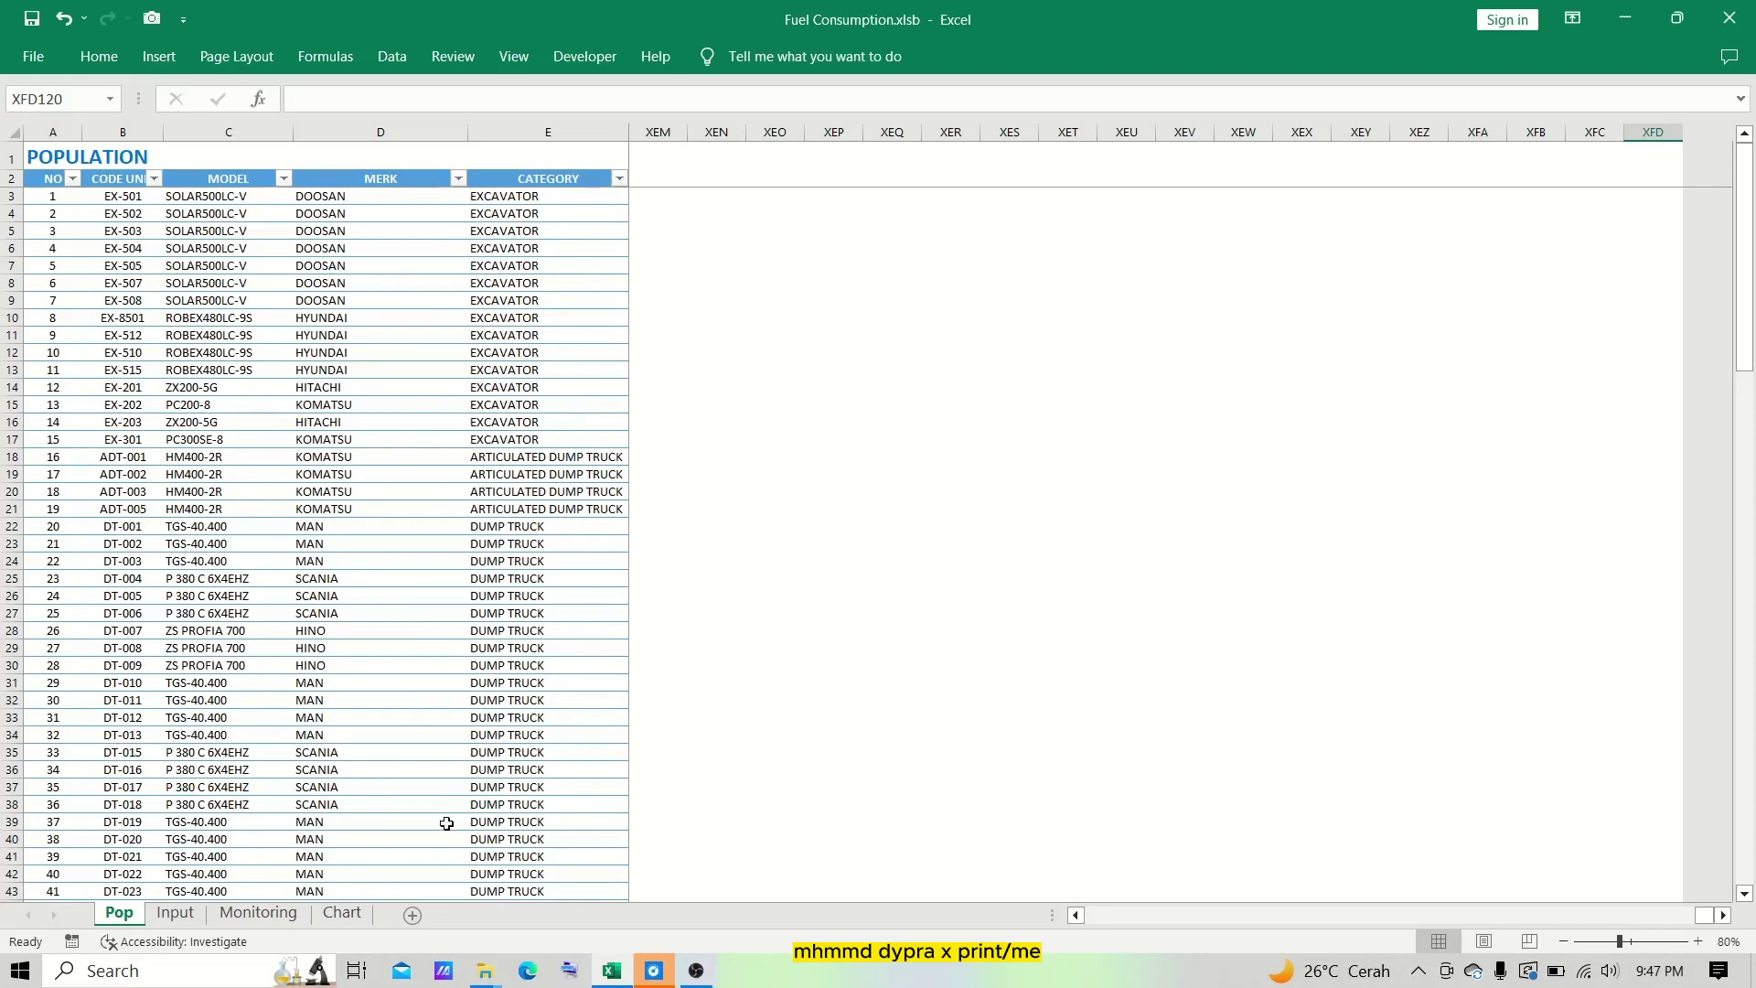
Open the Chart sheet and examine the monthly FUEL CONSUMPTION chart and the chart of totals by equipment category.
click(344, 913)
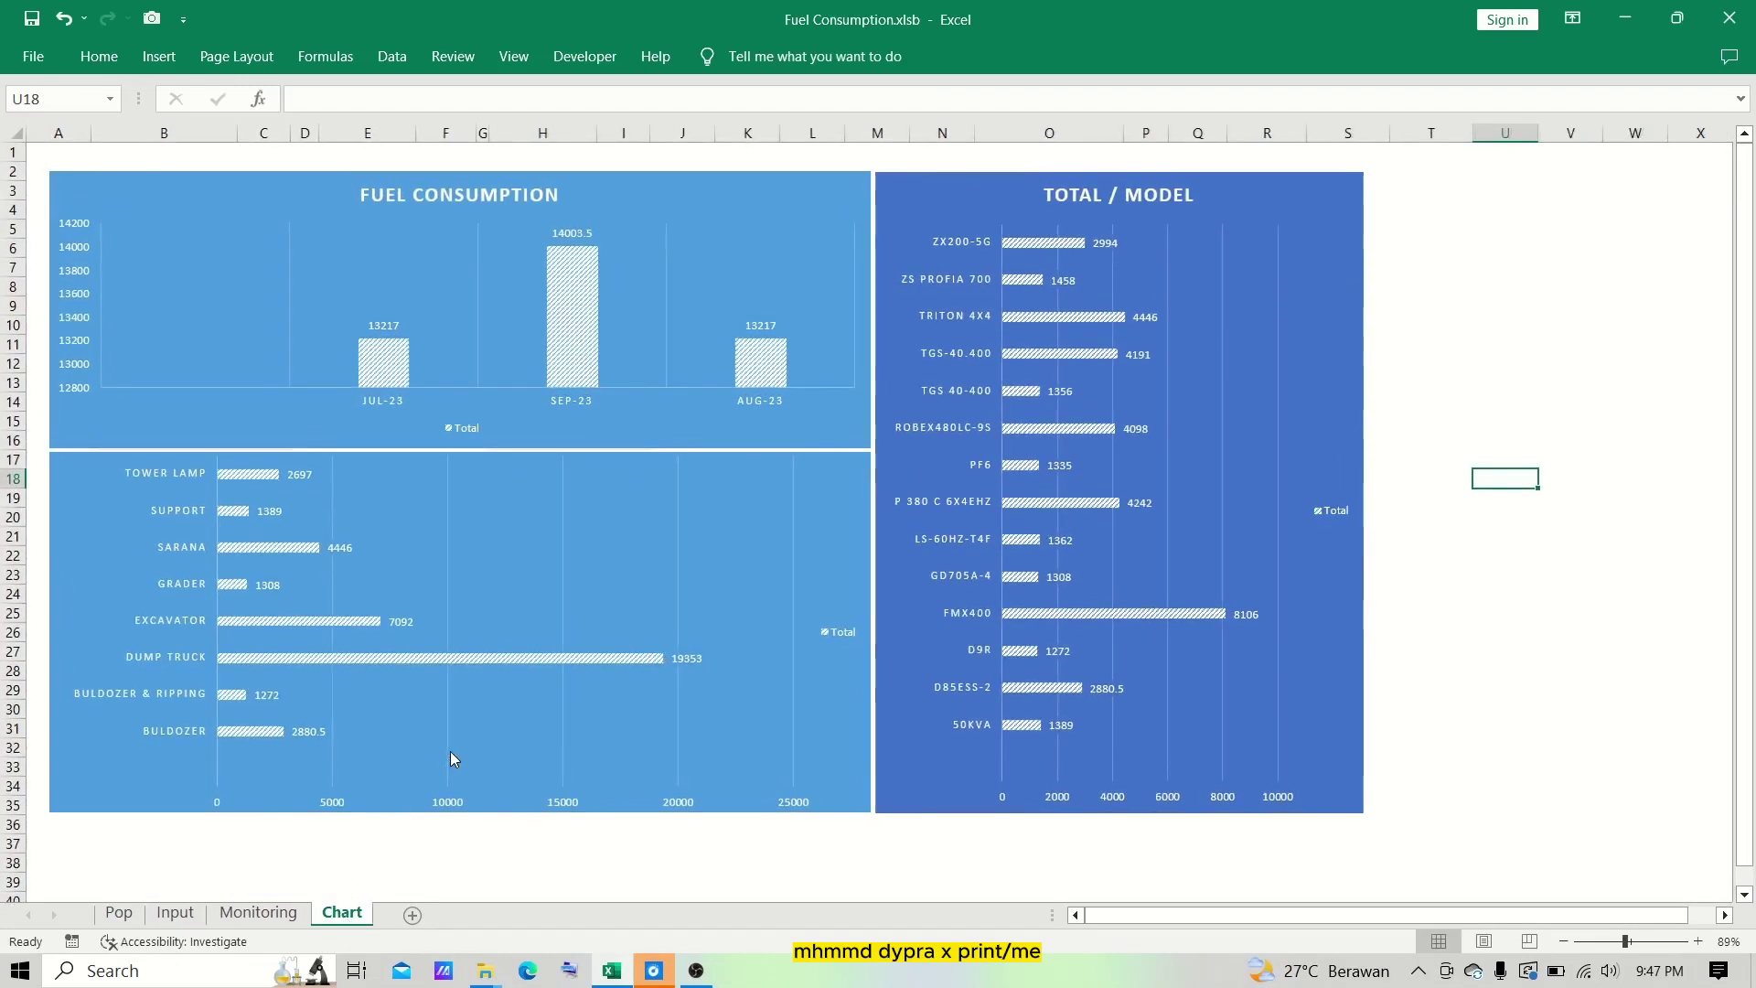
ctrl+scroll(450, 750, up, 1)
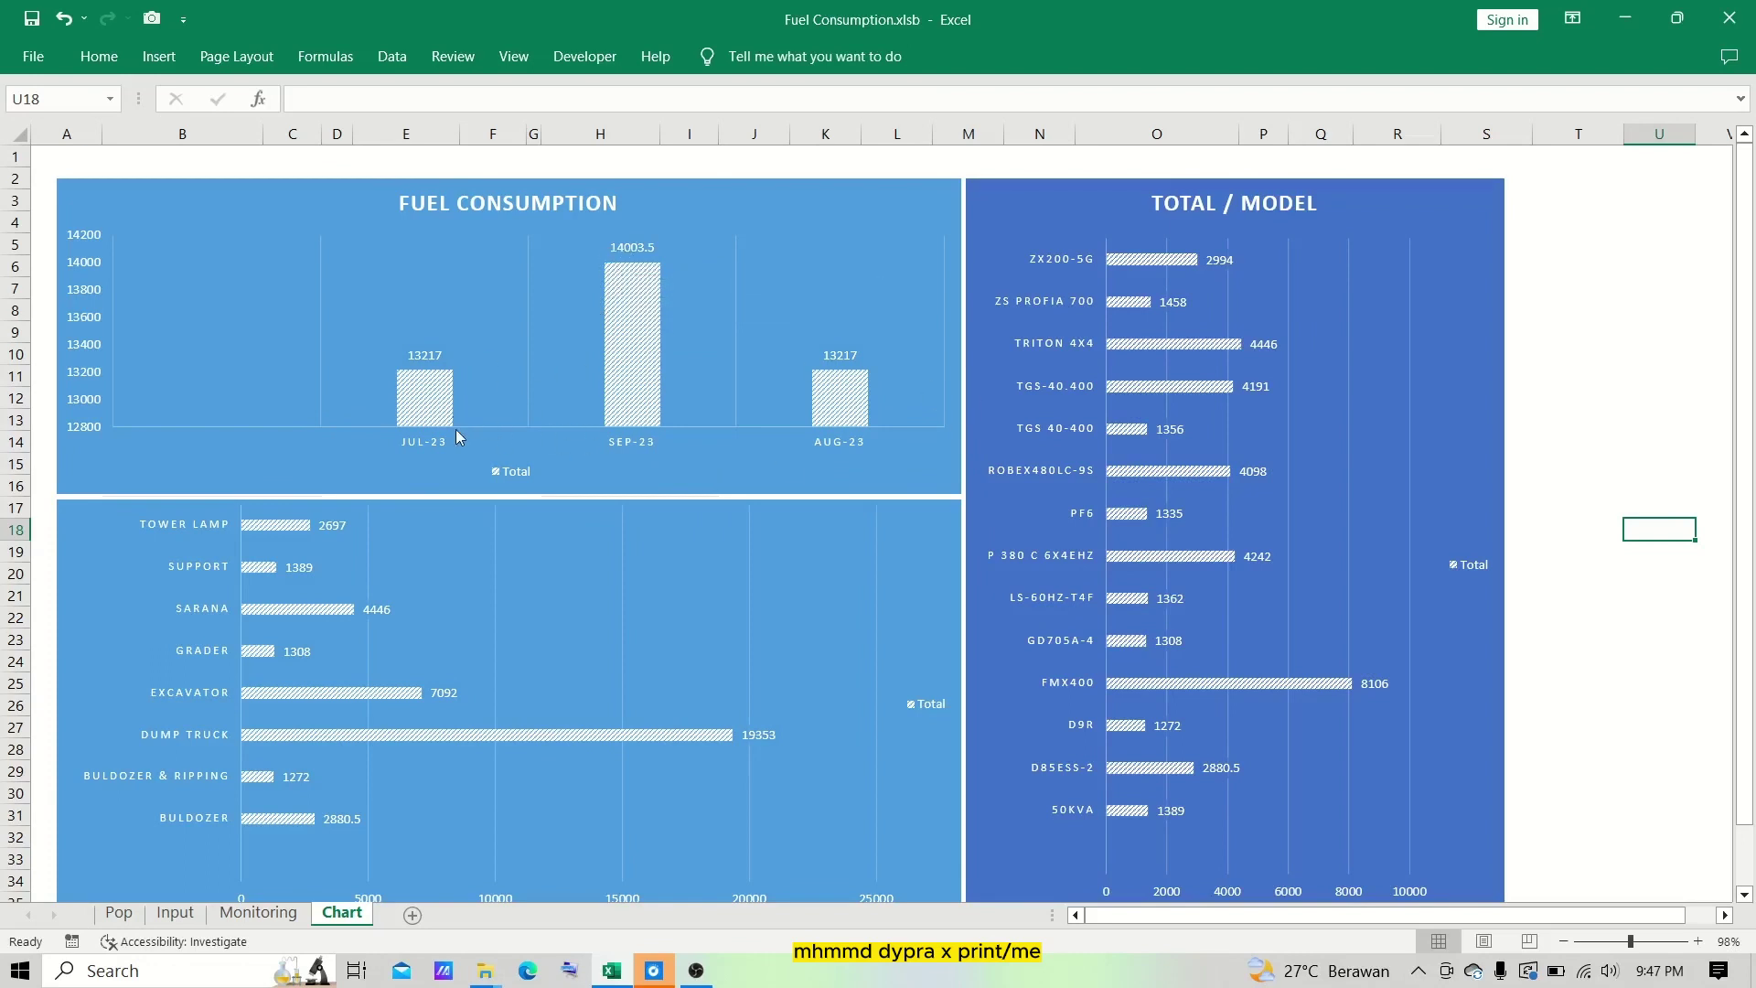
scroll(888, 406, down, 3)
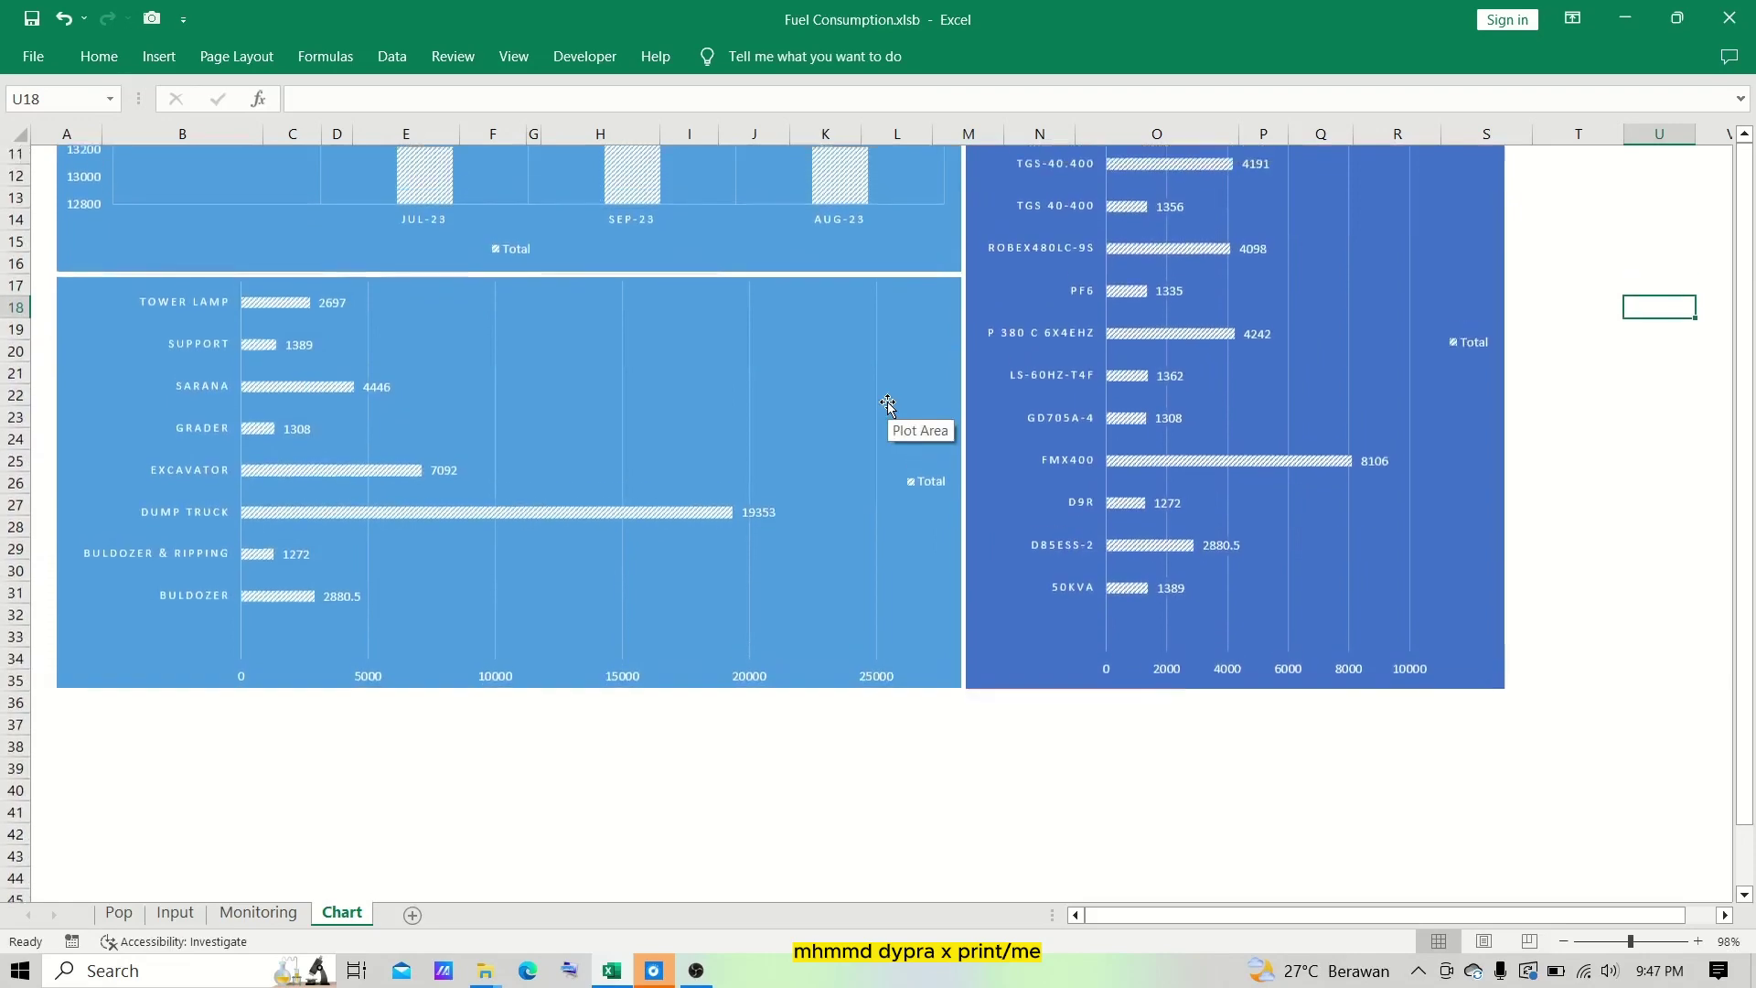
scroll(887, 405, up, 3)
scroll(888, 405, down, 2)
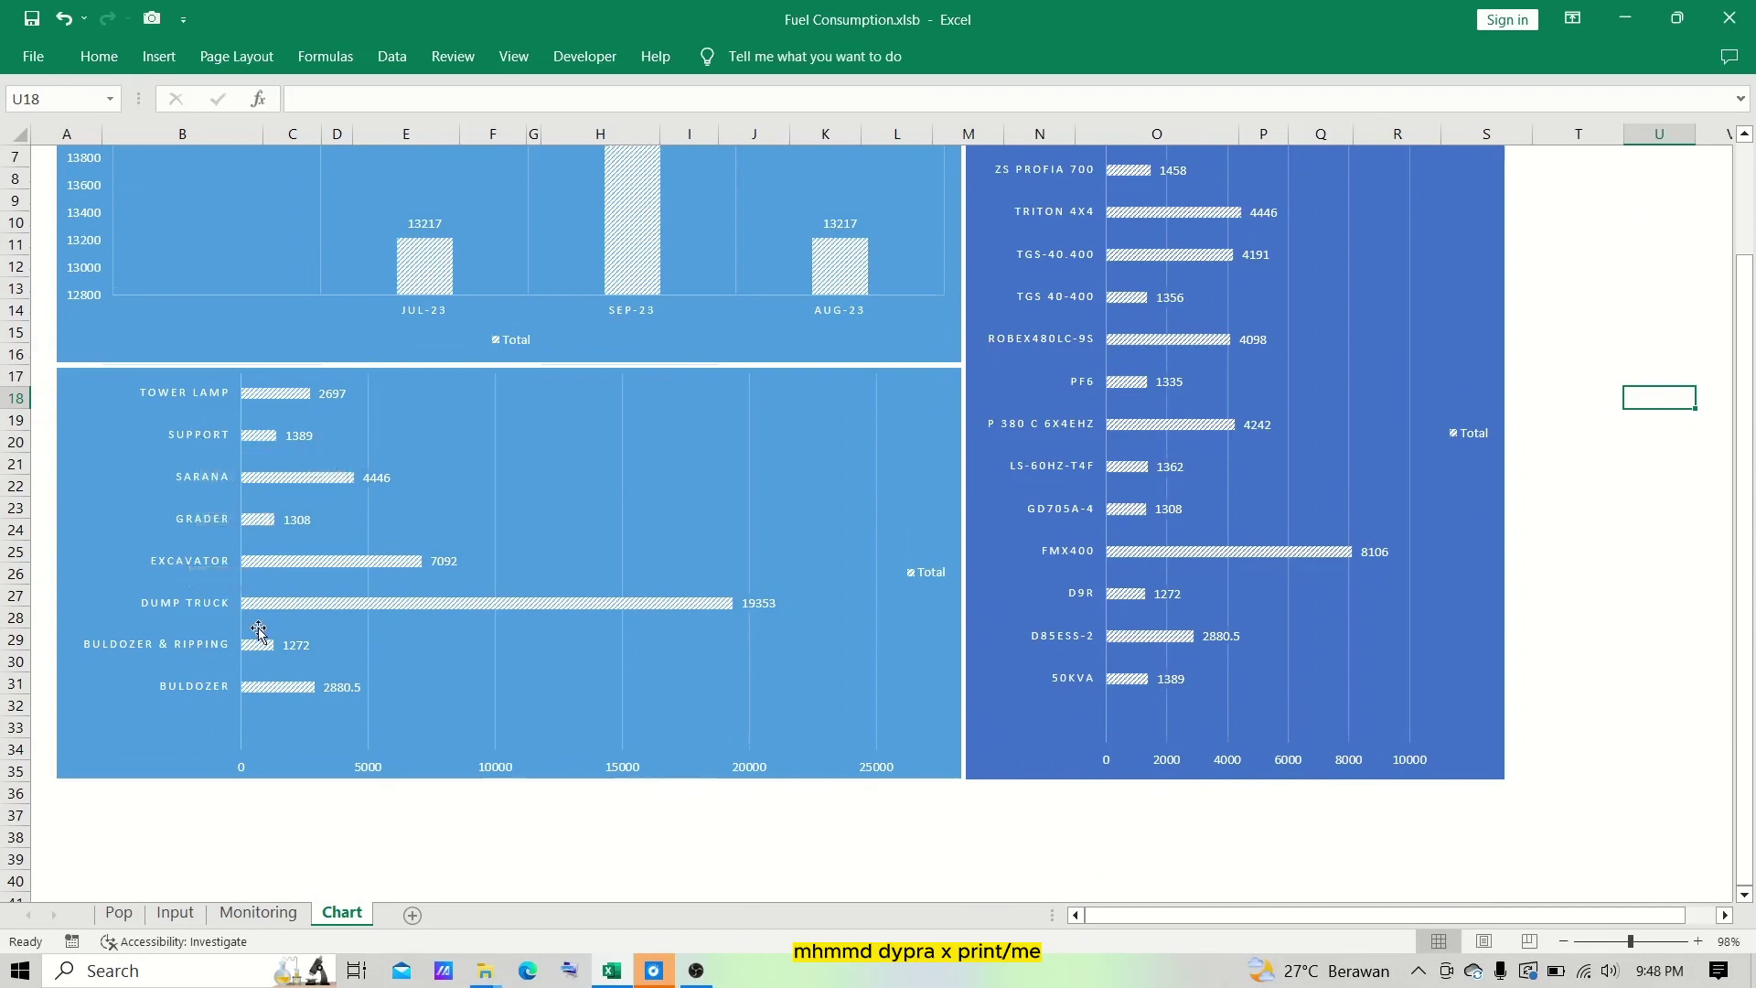
scroll(265, 640, down, 1)
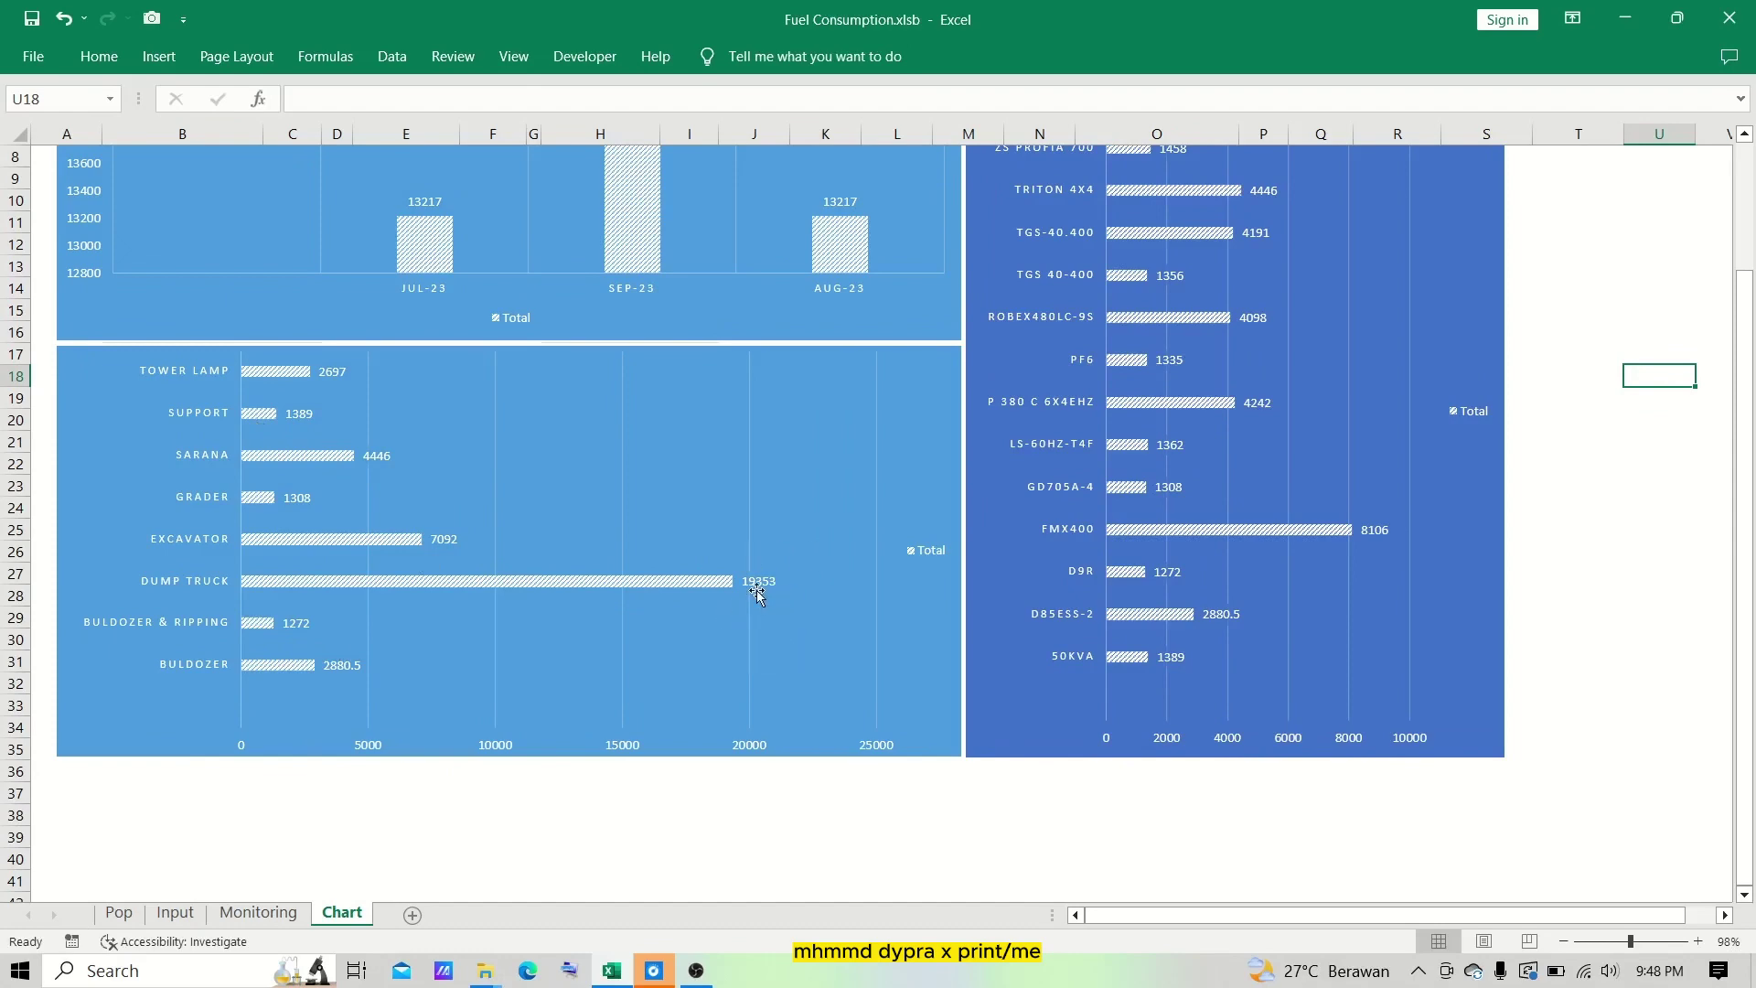
scroll(776, 574, up, 3)
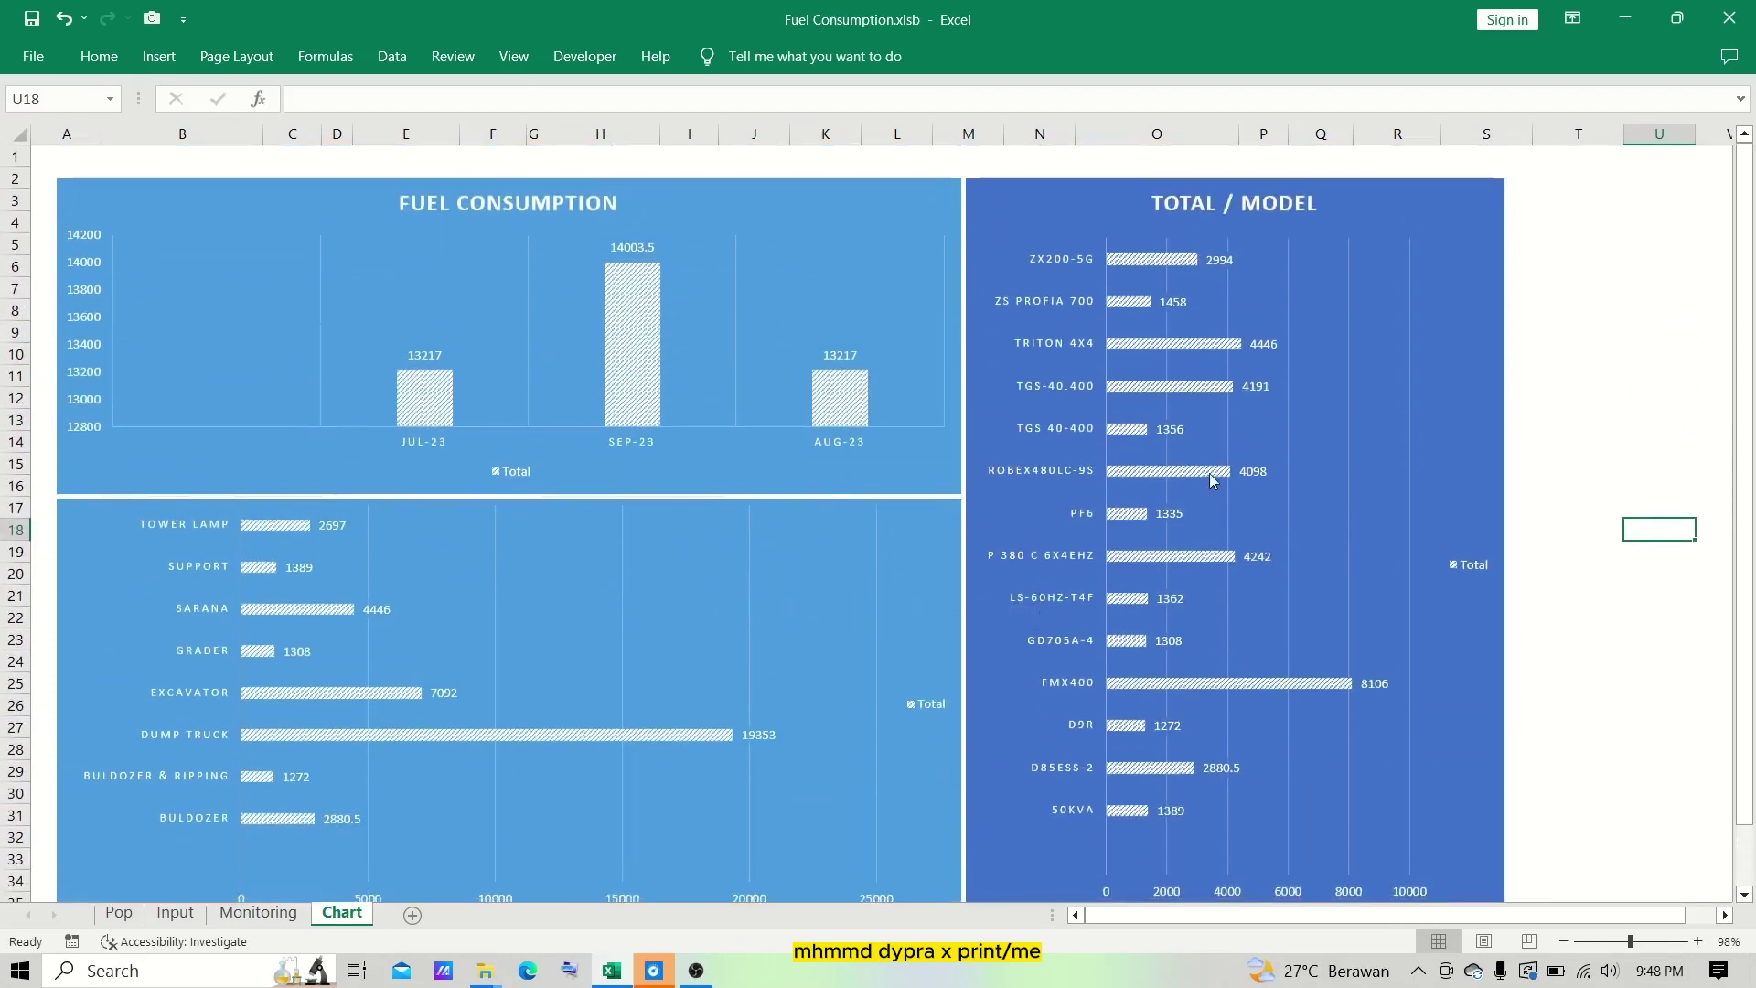
Examine the TOTAL / MODEL chart across all models from ZX200-5G down to 50KVA.
scroll(1252, 471, right, 1)
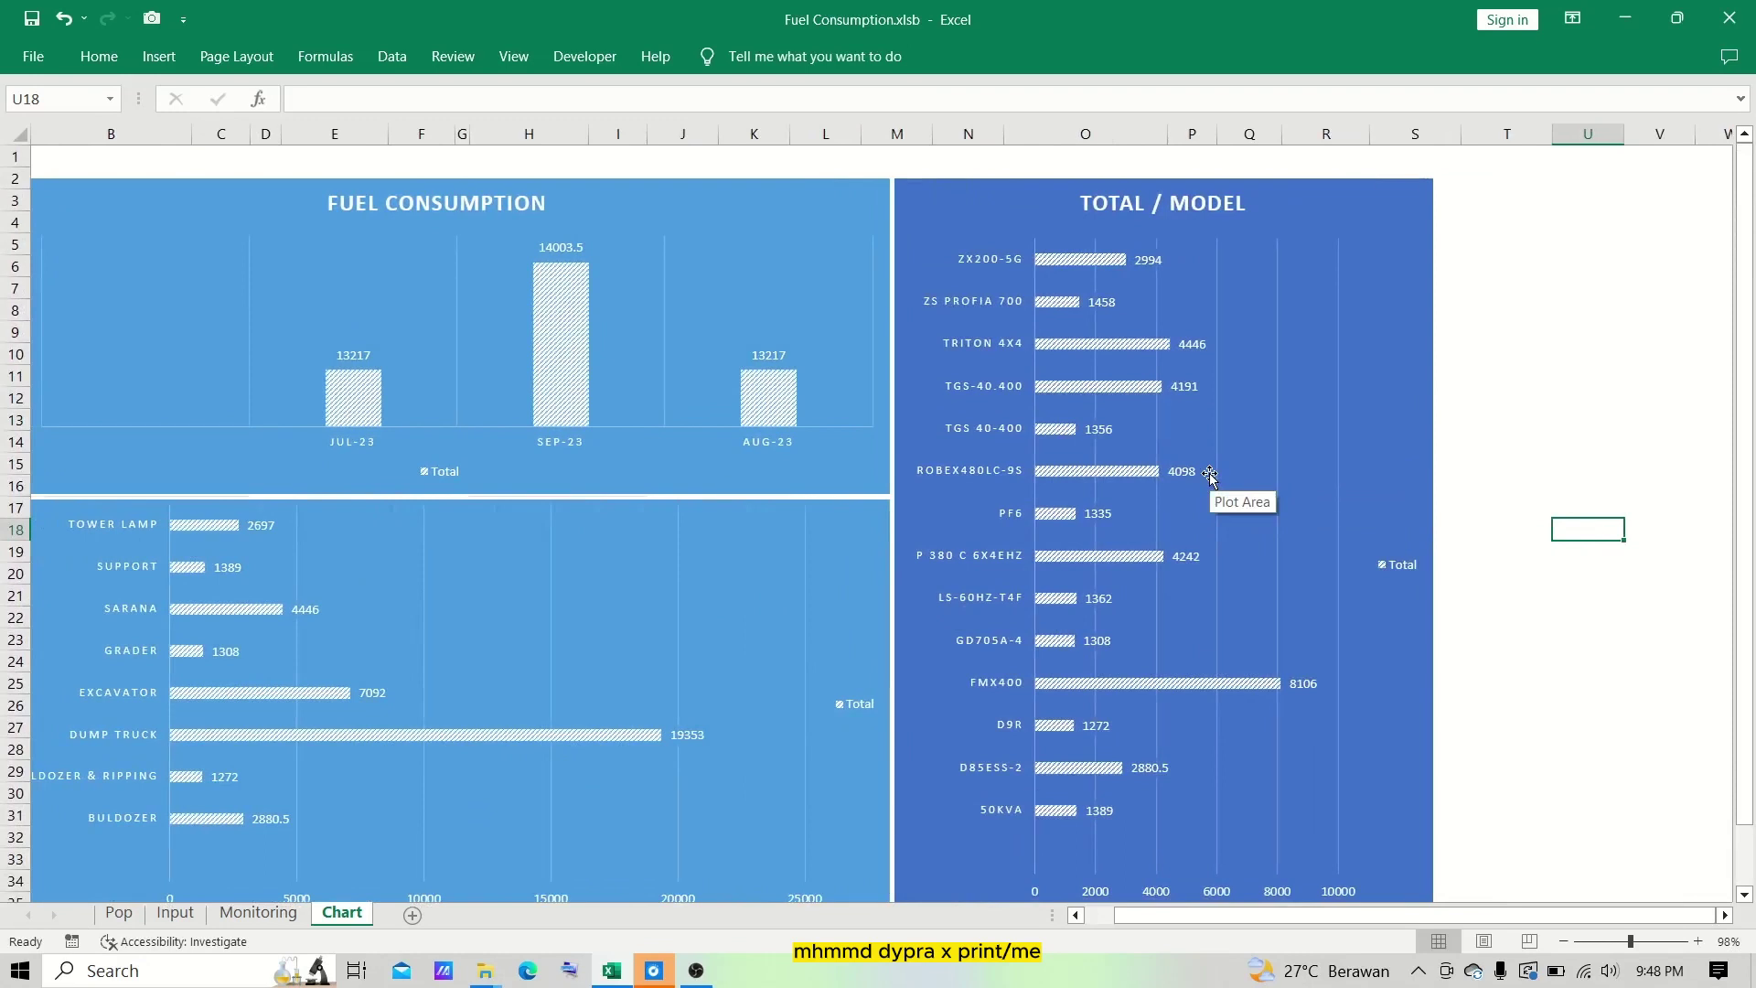
scroll(1129, 338, down, 2)
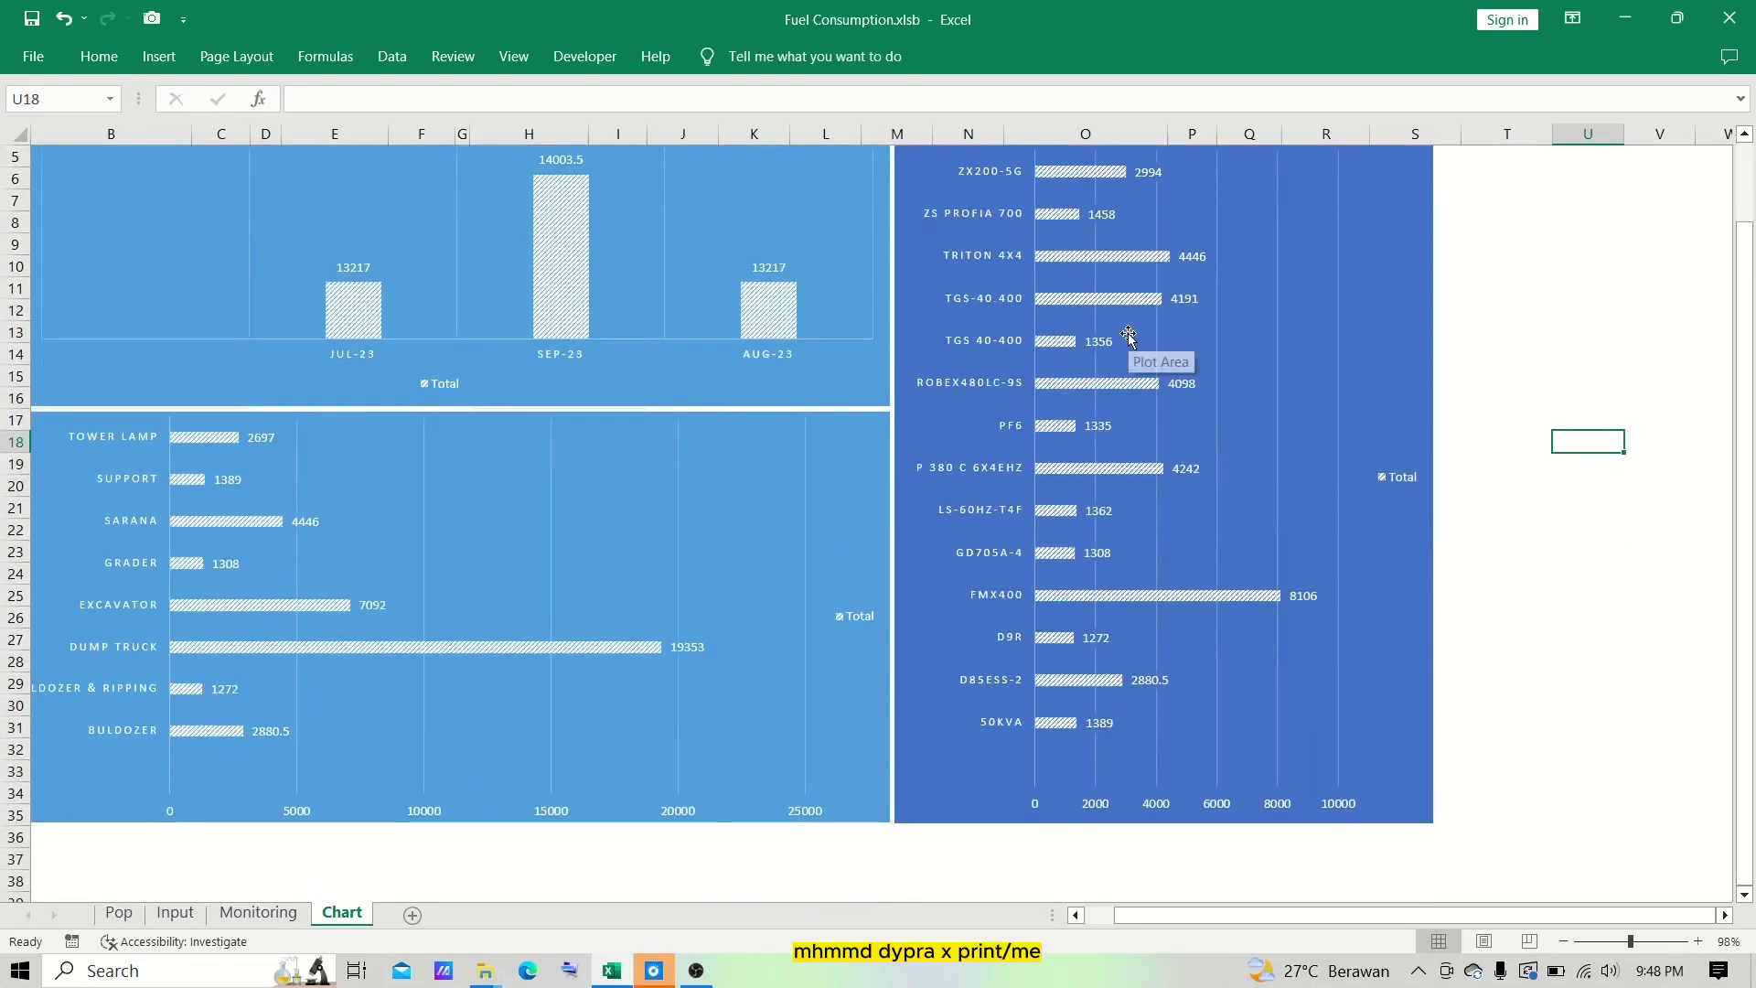
scroll(1130, 343, up, 1)
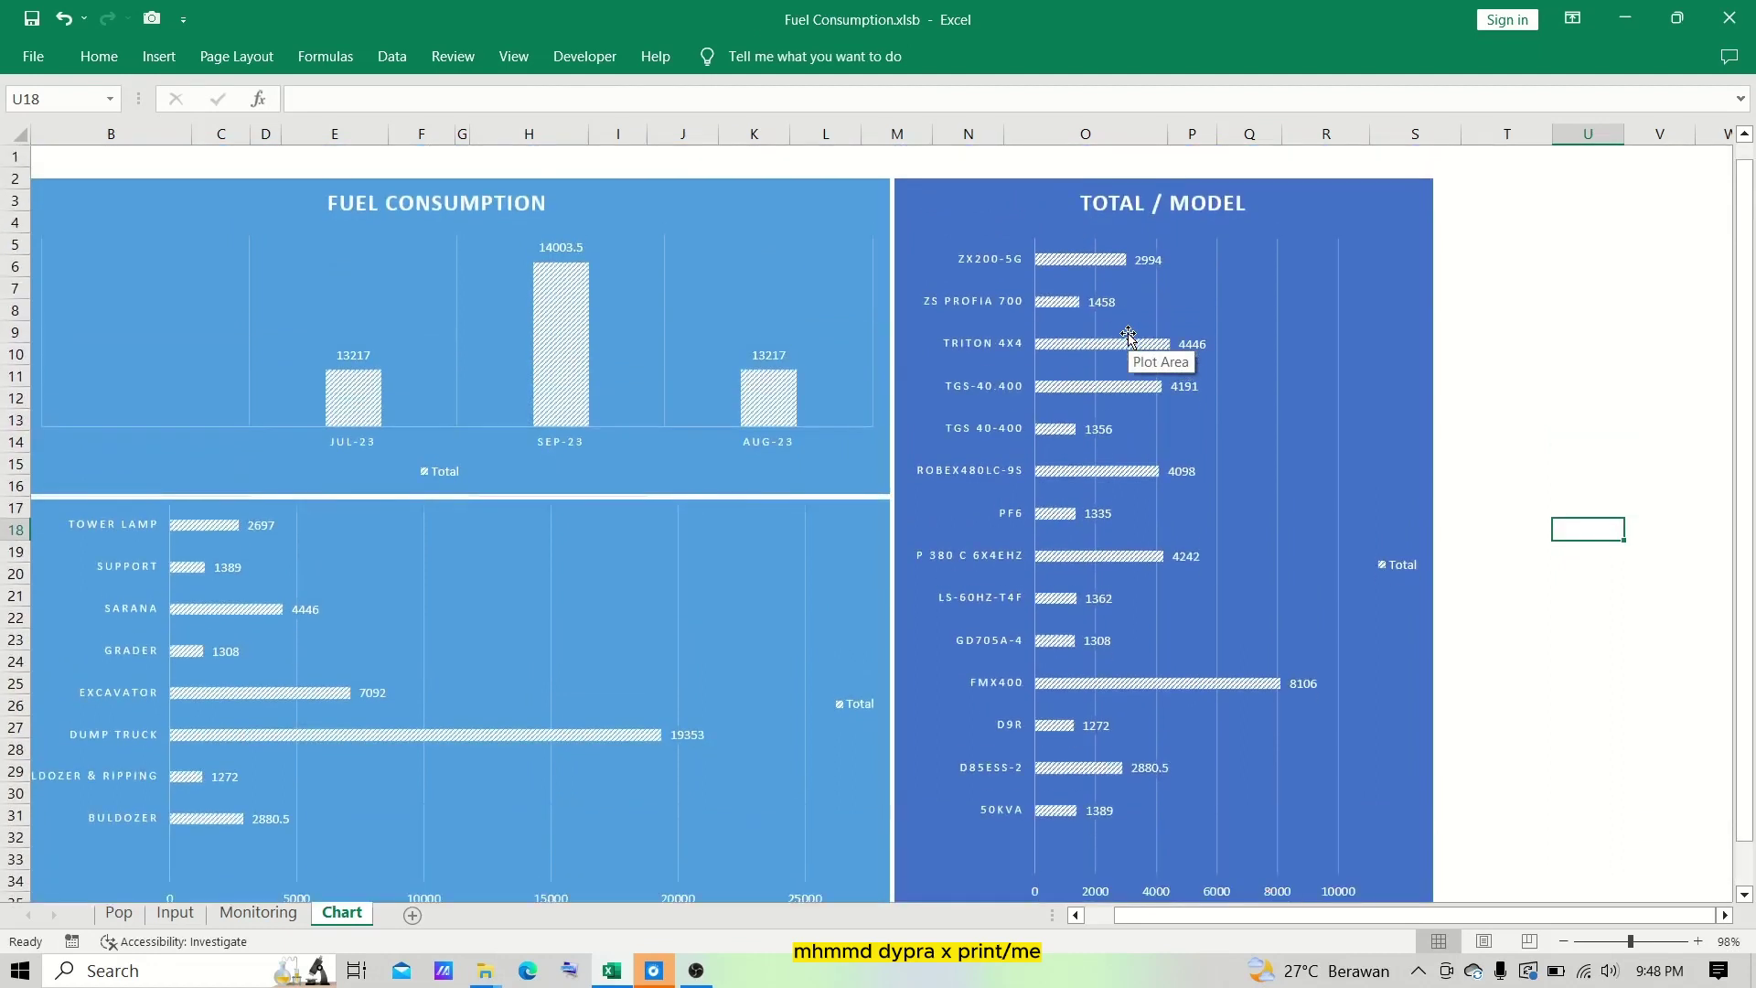
scroll(1132, 347, down, 2)
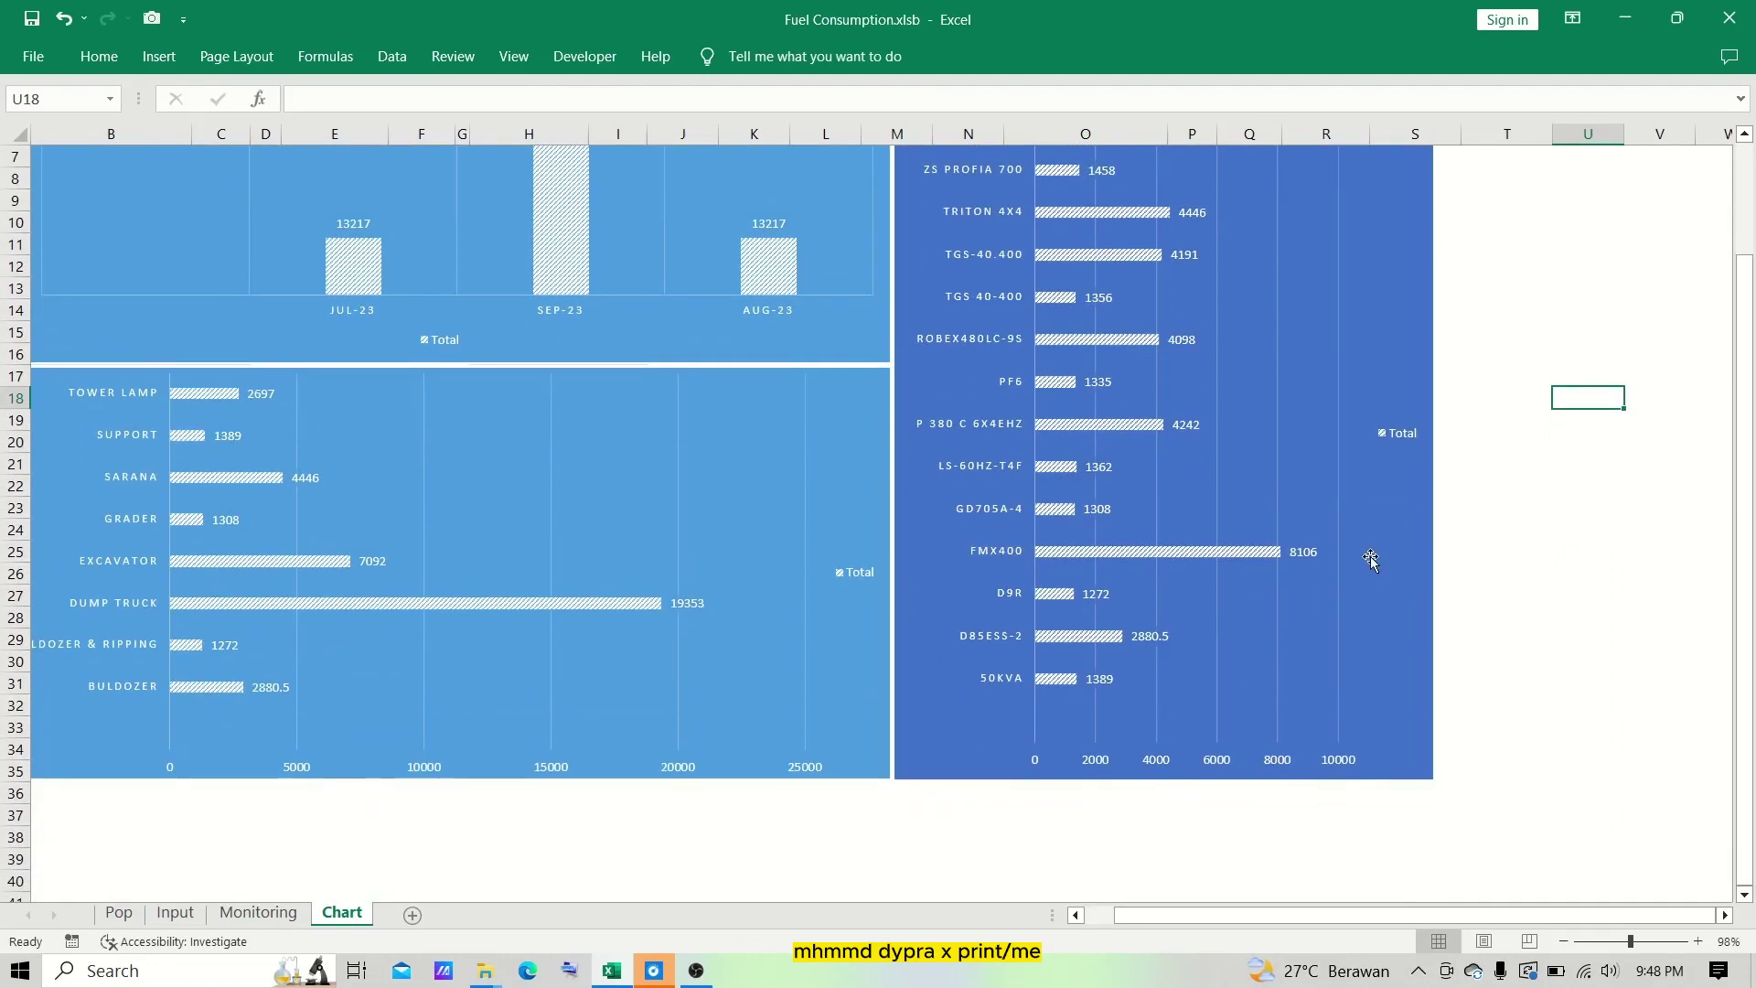
scroll(1368, 556, up, 2)
scroll(1368, 556, down, 1)
scroll(1326, 558, up, 1)
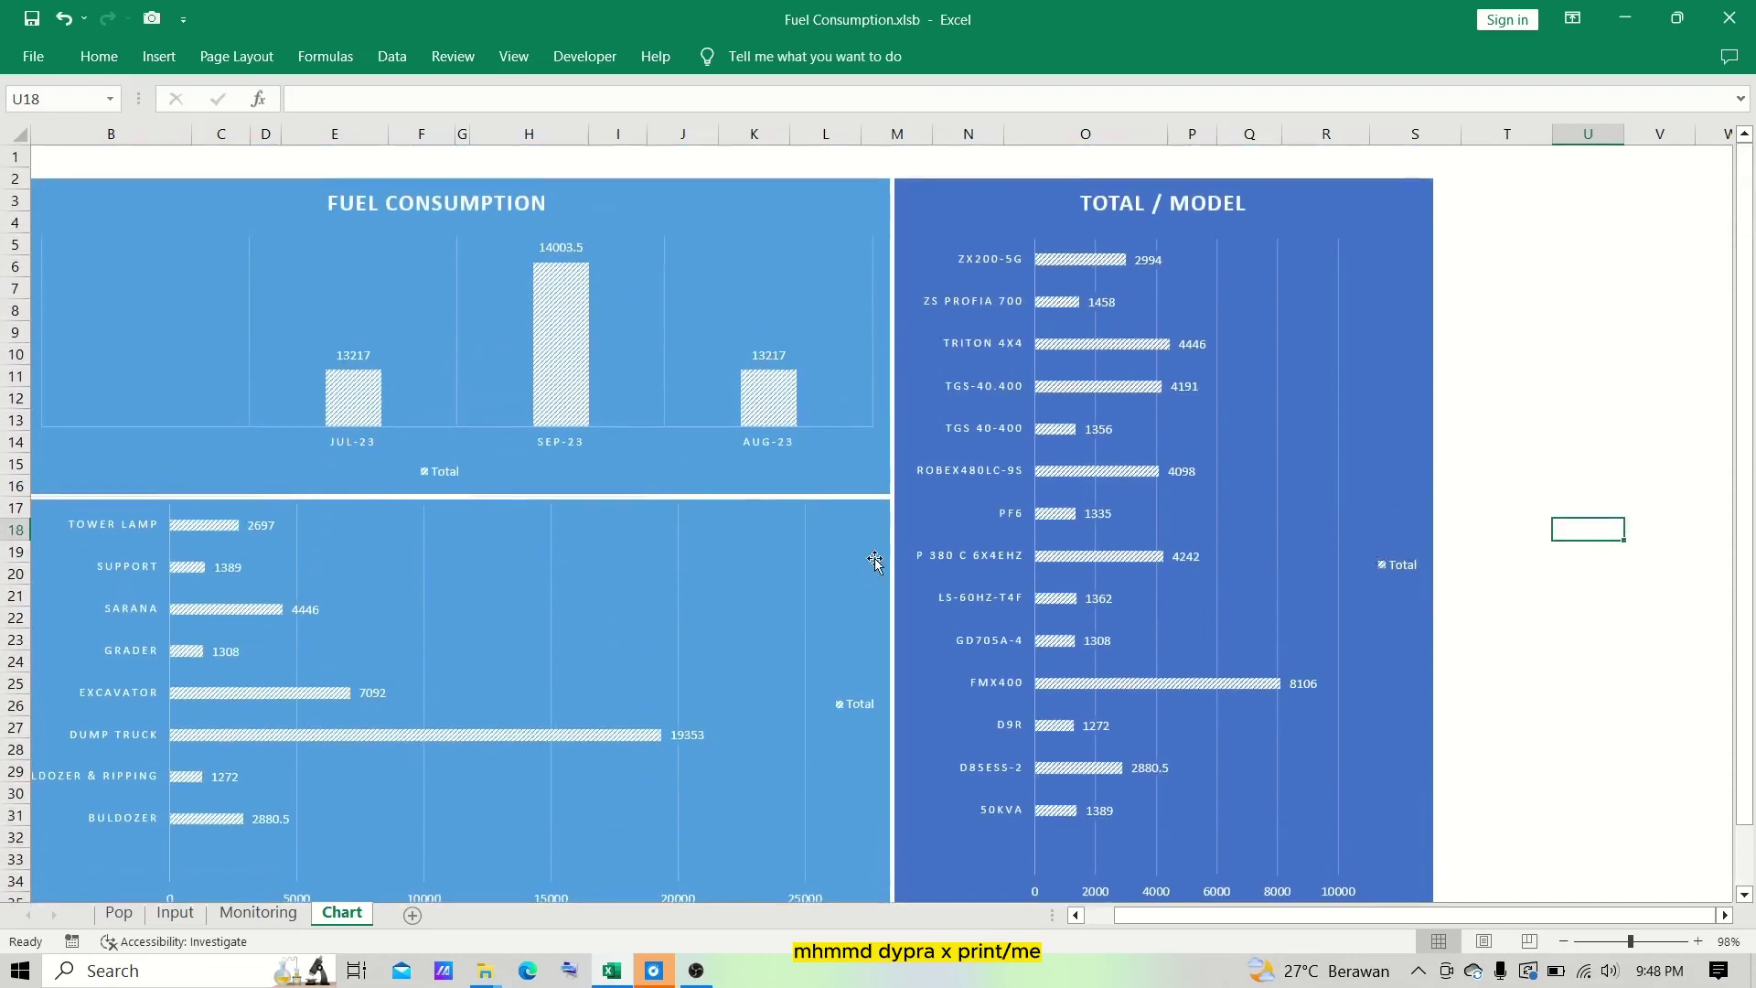
scroll(874, 561, down, 1)
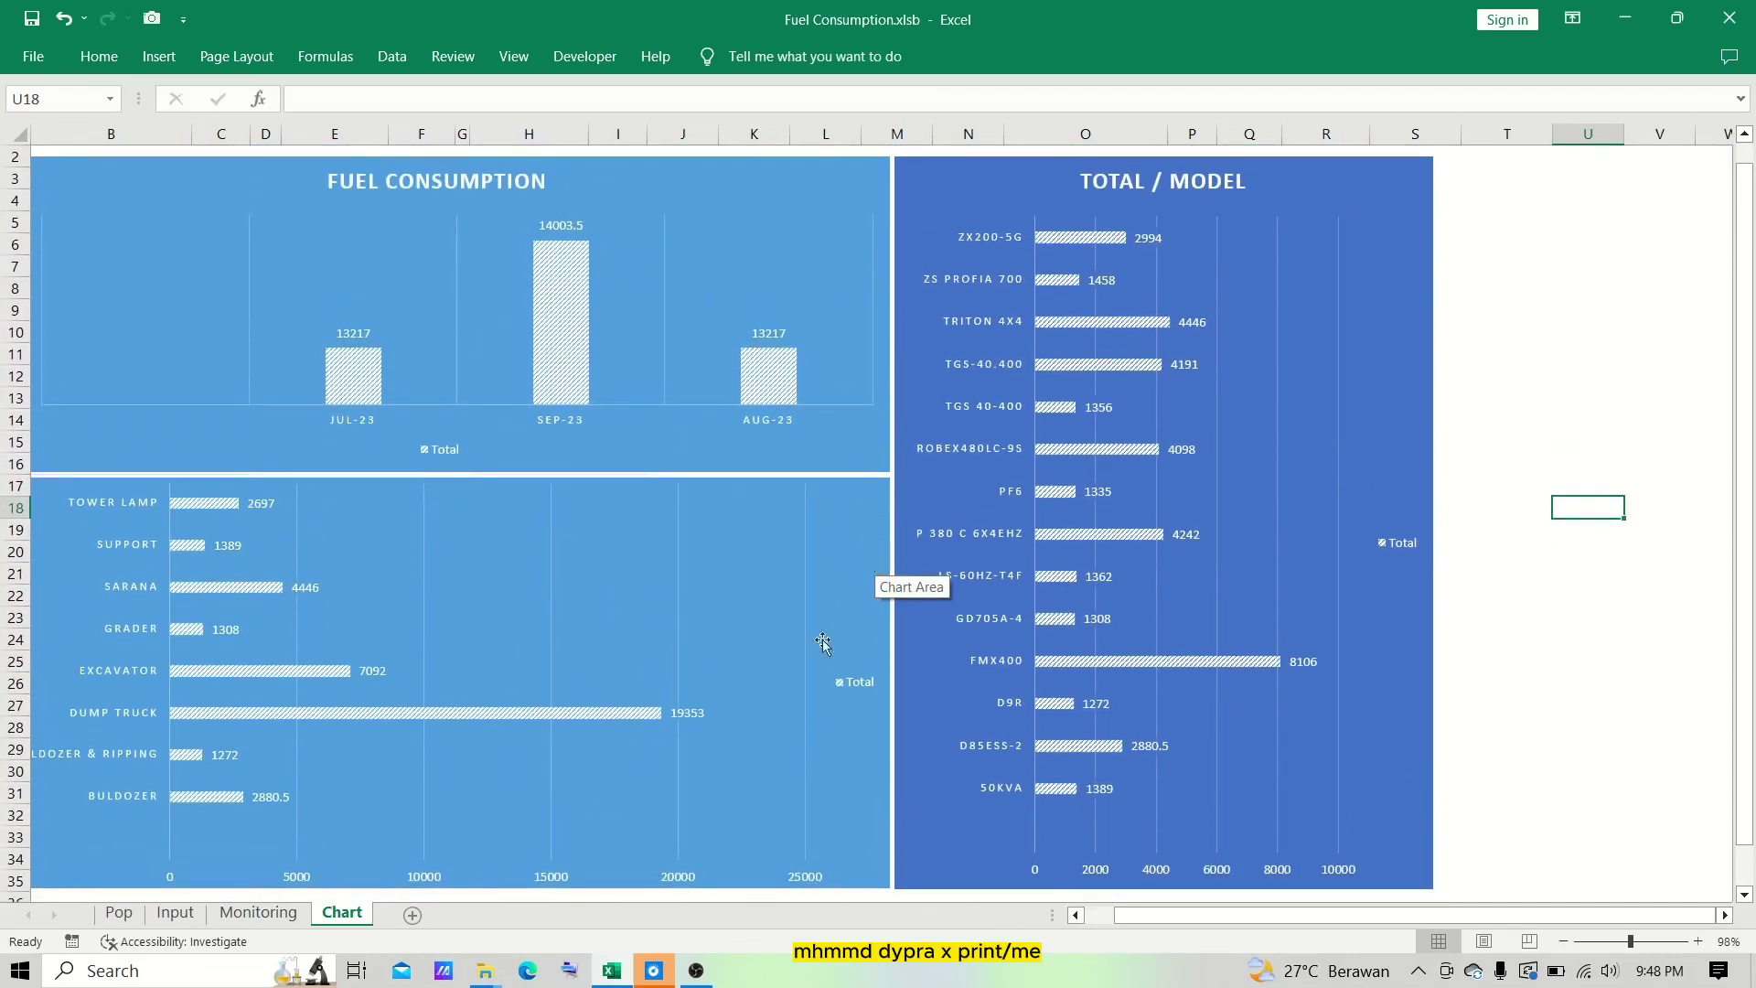